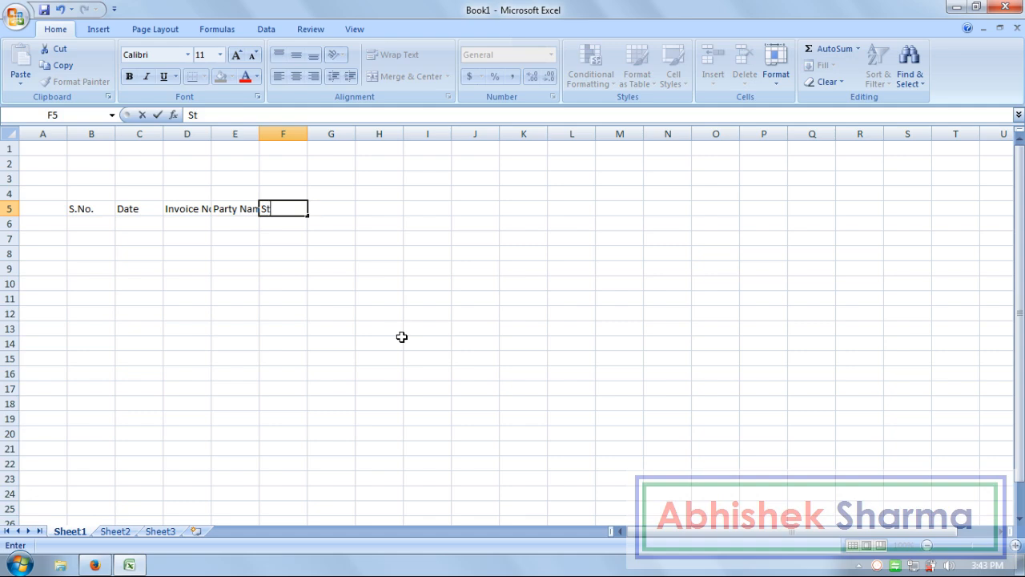
Enter the column headings "Stocks Group" in F5 and "Stocks Items" in G5.
type("up")
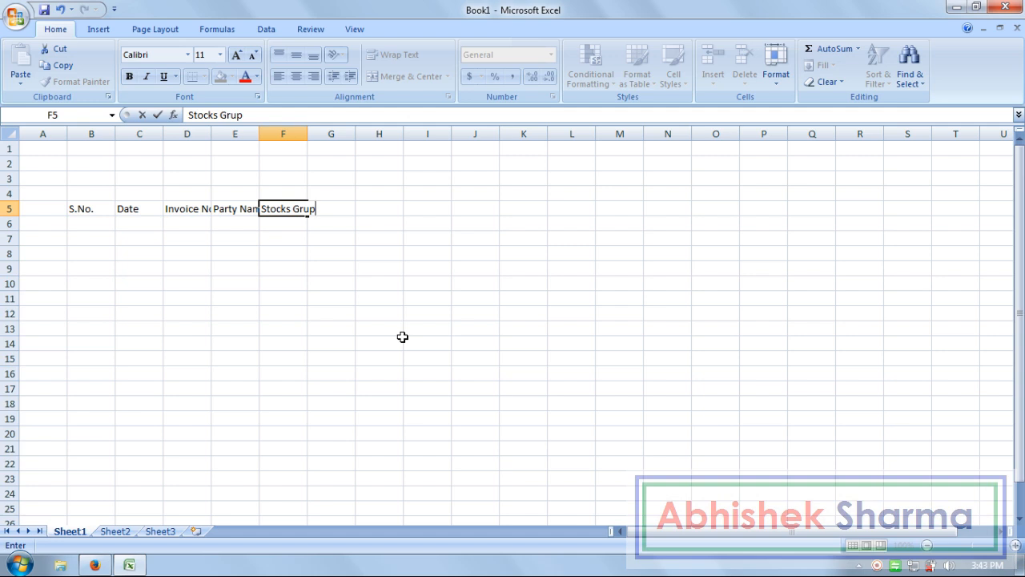
key("BackSpace")
key("BackSpace")
type("oup")
key("Tab")
type("S")
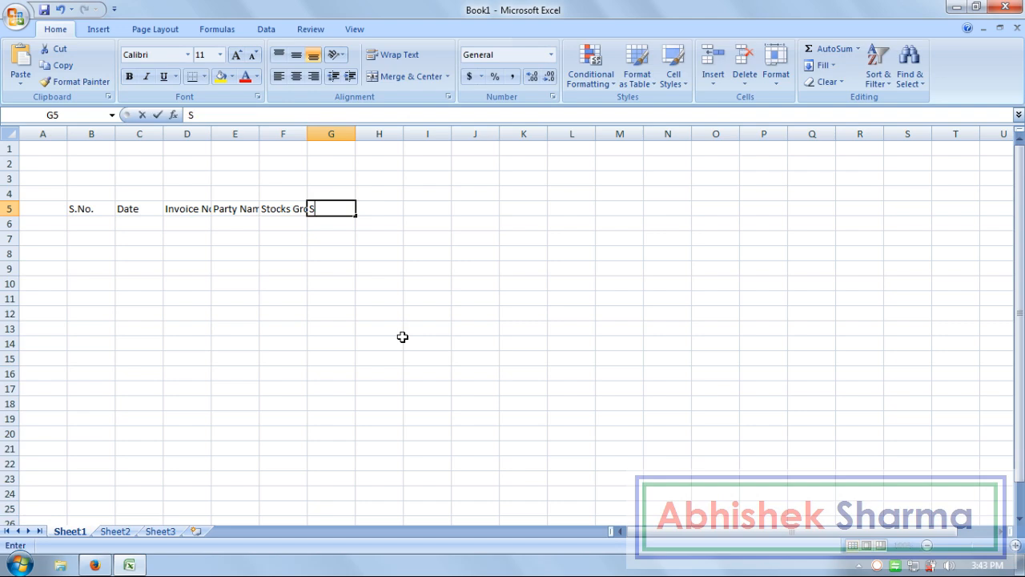
type("tocks Items")
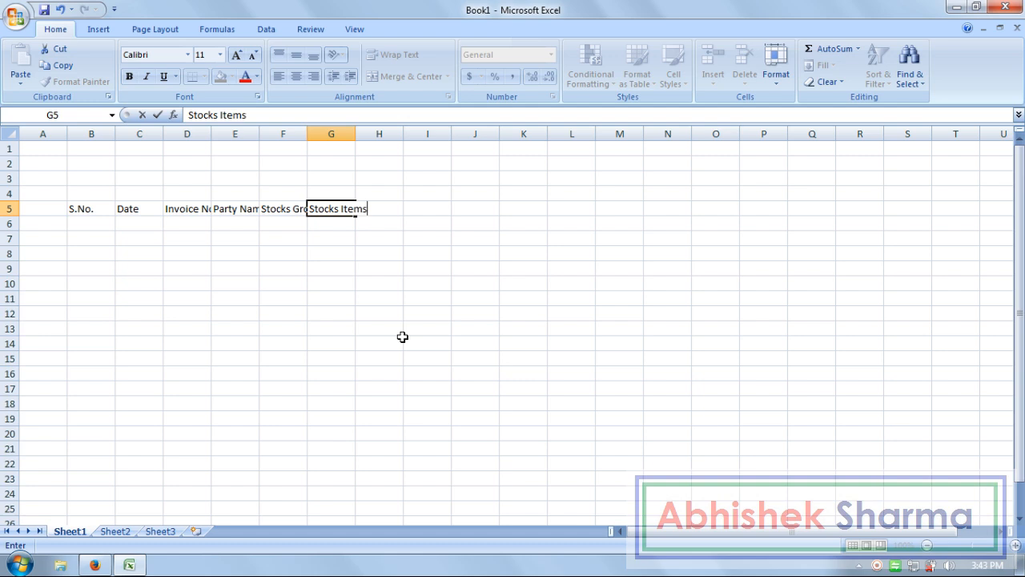
key("Tab")
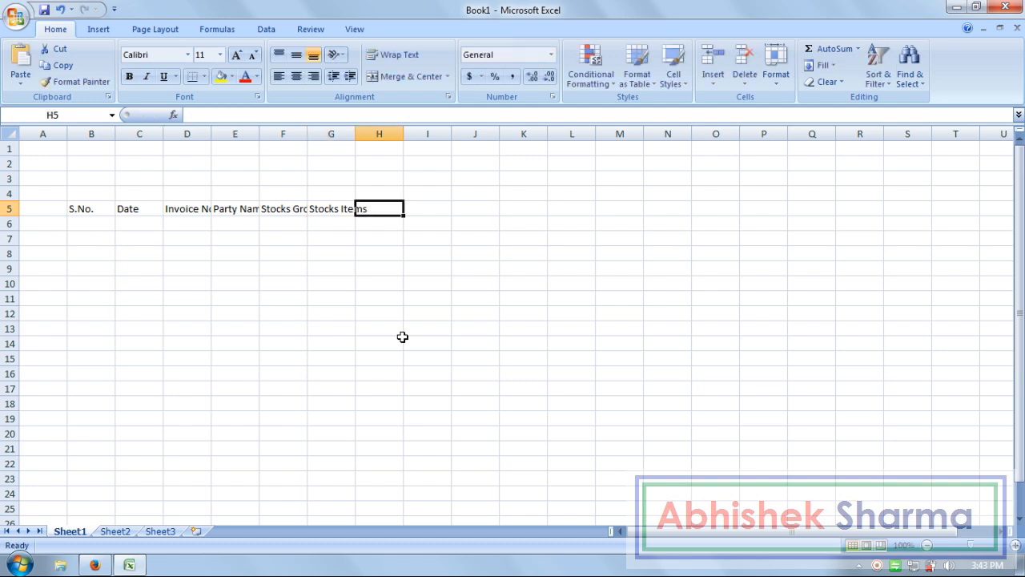
Enter the heading "UnitsOf Measure" in H5, correcting the spelling of "Measure".
type("Unit")
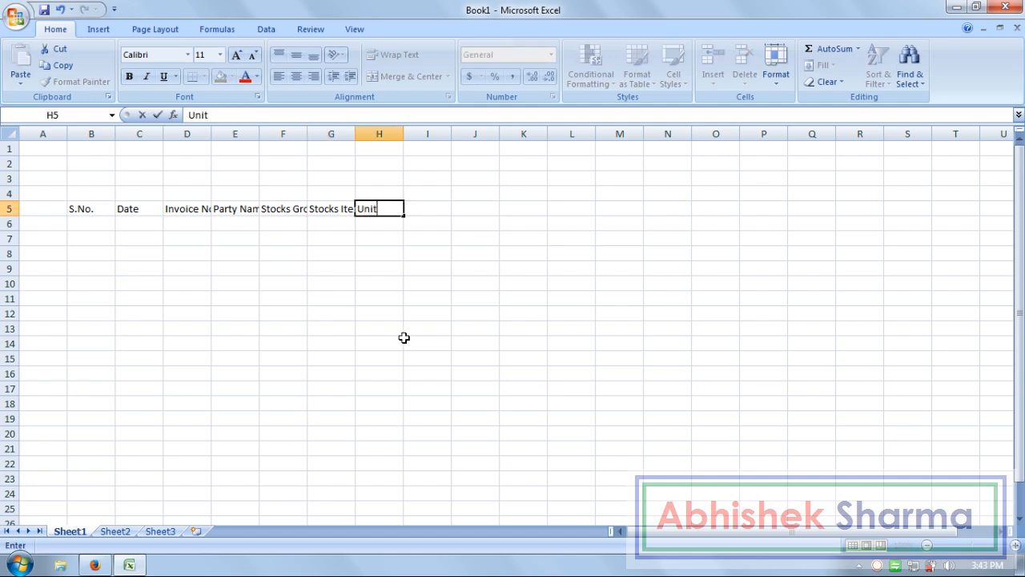
type("sOf Mesure")
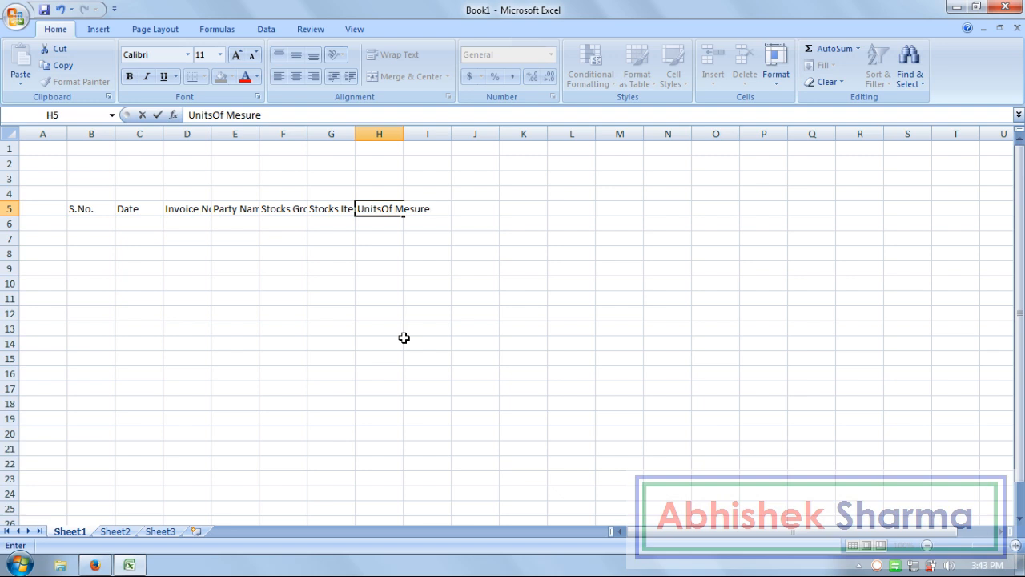
key("F2")
key("Left")
key("Left")
key("Left")
key("Left")
type("a")
key("Return")
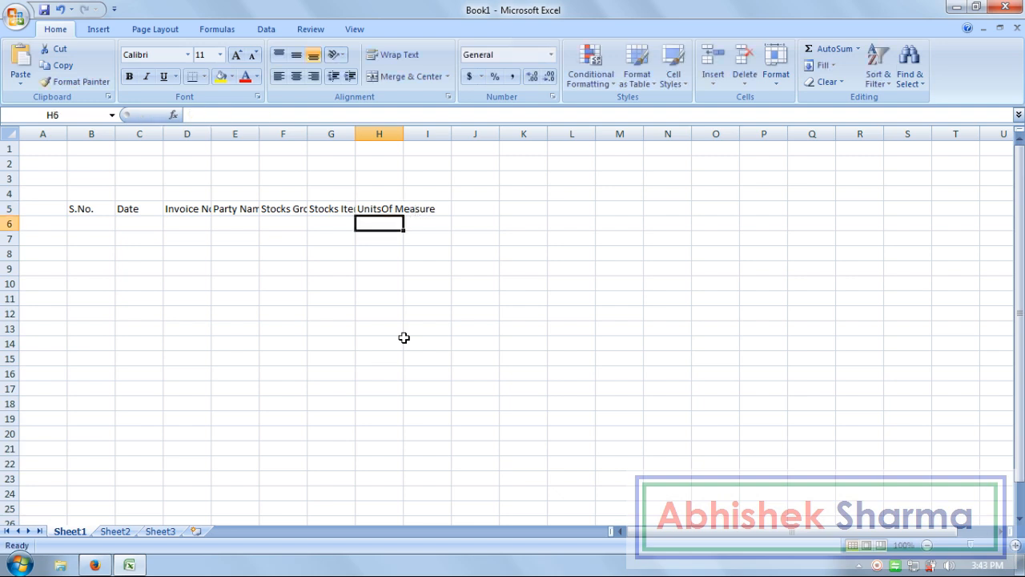
Enter the column headings "Description" in I5 and "Quantity" in J5.
key("Up")
key("Right")
type("Descpi")
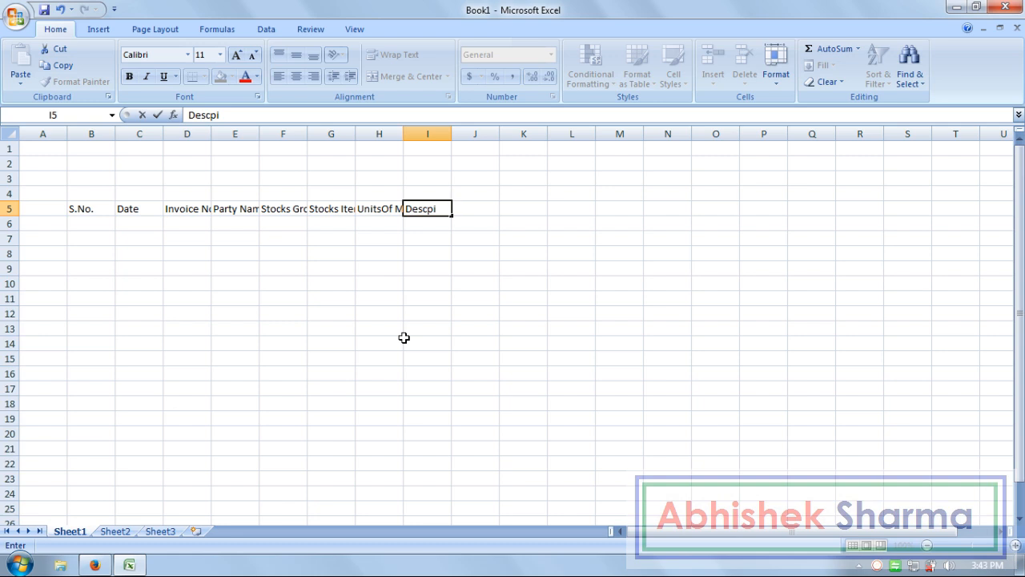
key("BackSpace")
key("BackSpace")
type("ription")
key("Tab")
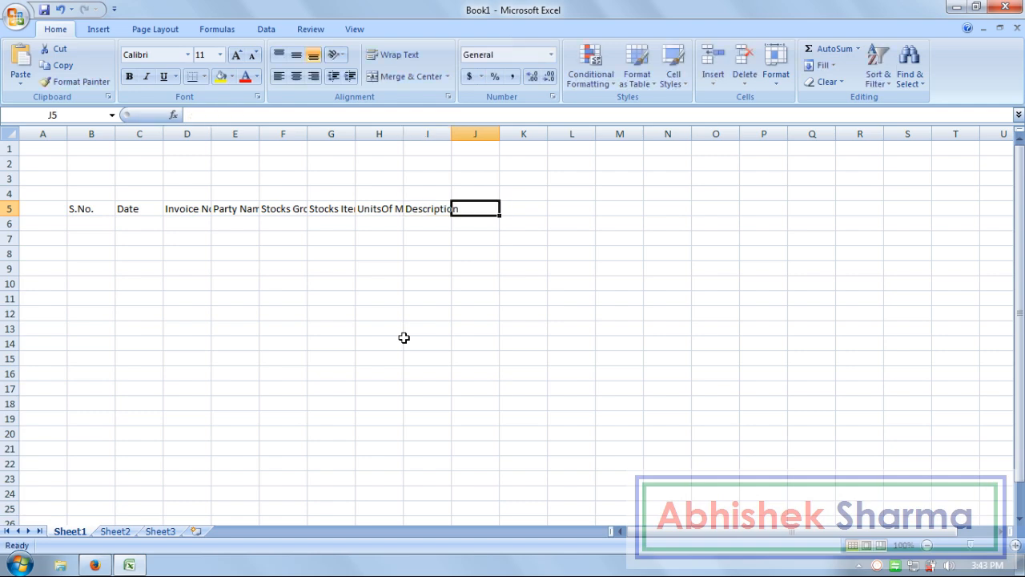
type("Quant")
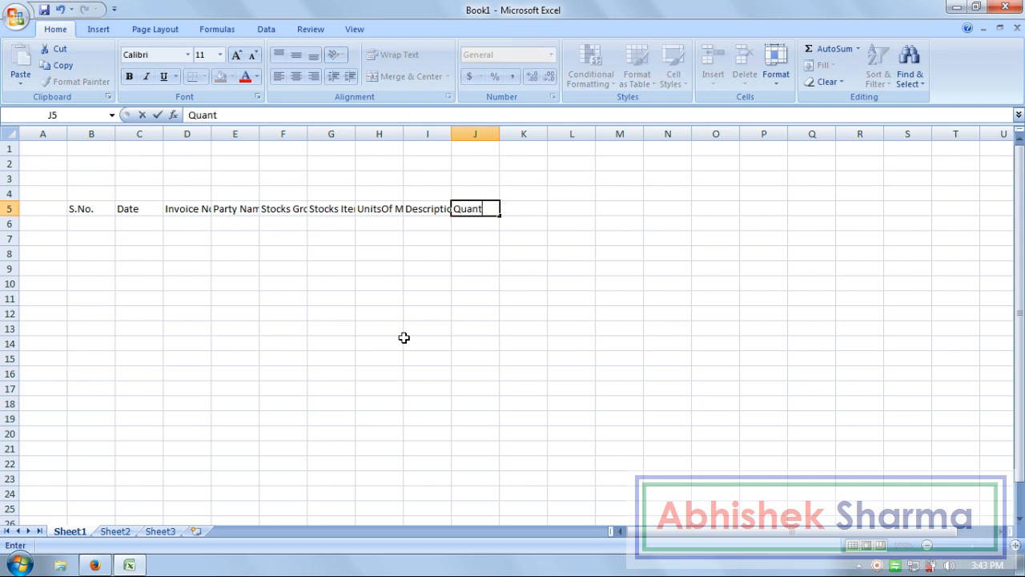
type("ity")
key("Tab")
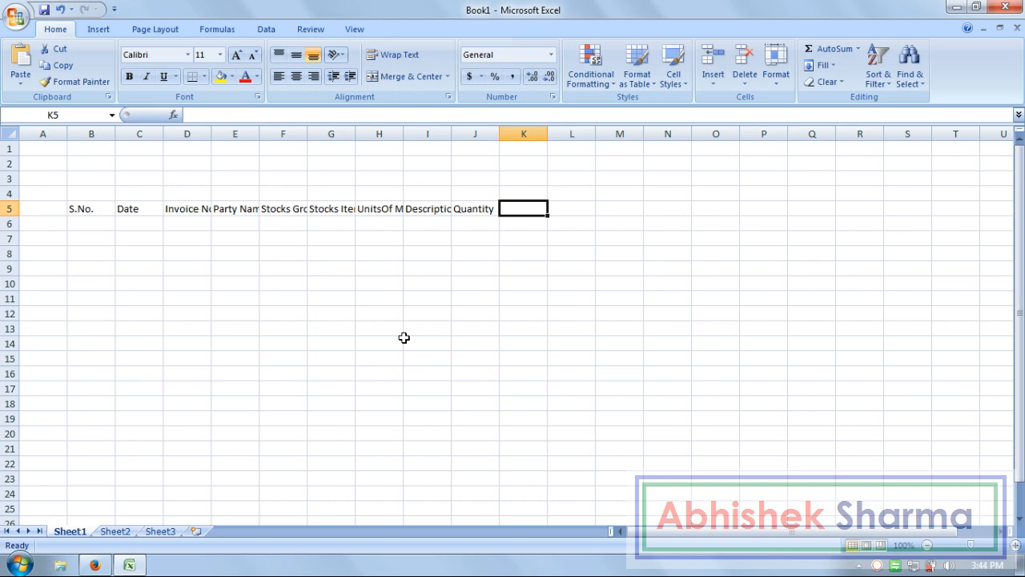
Enter the column headings "Rate", "Per" and "Amount" in cells K5 to M5.
type("Rate")
key("Tab")
type("Per")
key("Tab")
type("Amount")
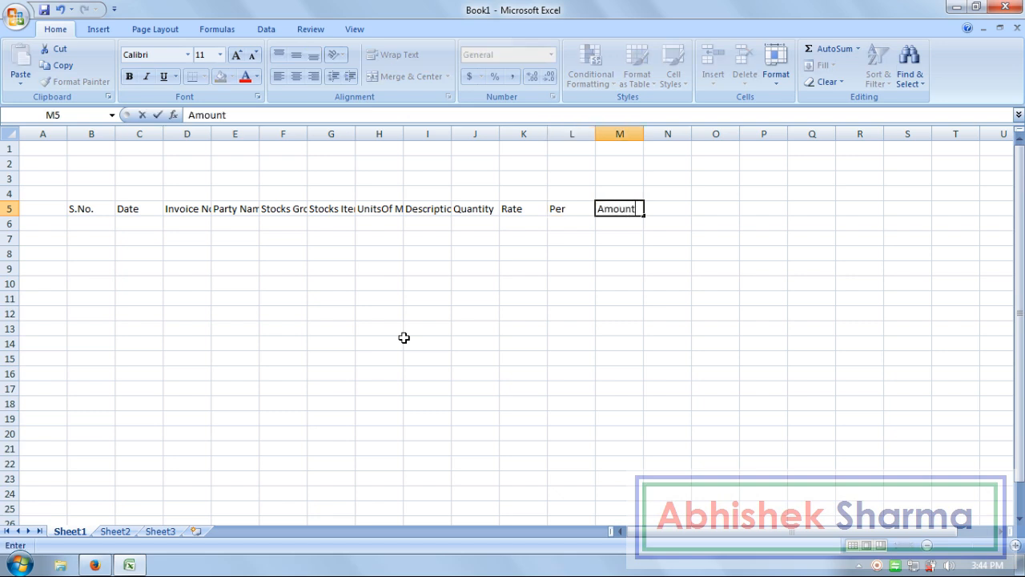
key("Tab")
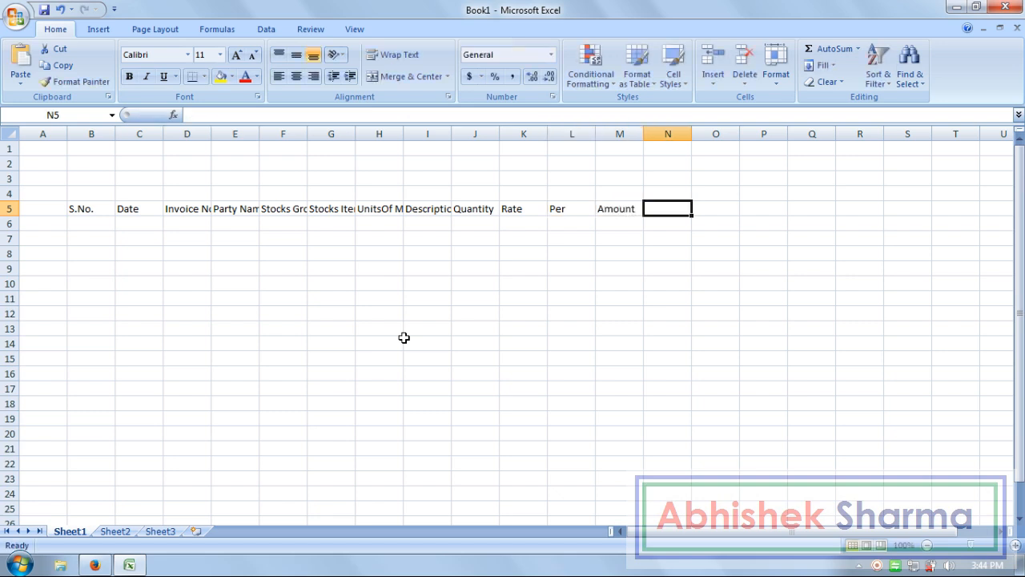
Complete the heading row with "Input Vat" in N5 and "Total" in O5.
type("In")
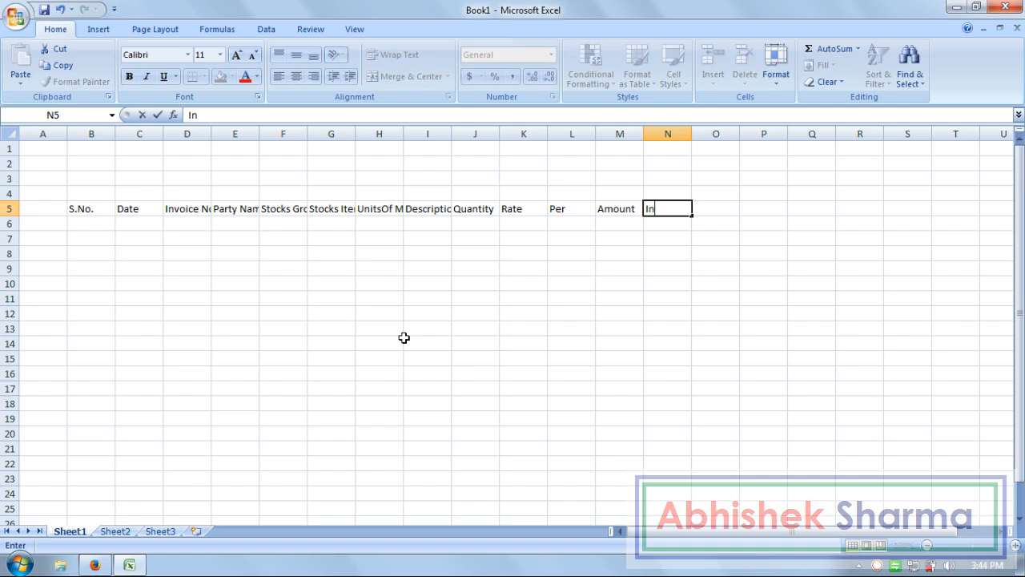
type("put Vat")
key("Tab")
type("Total")
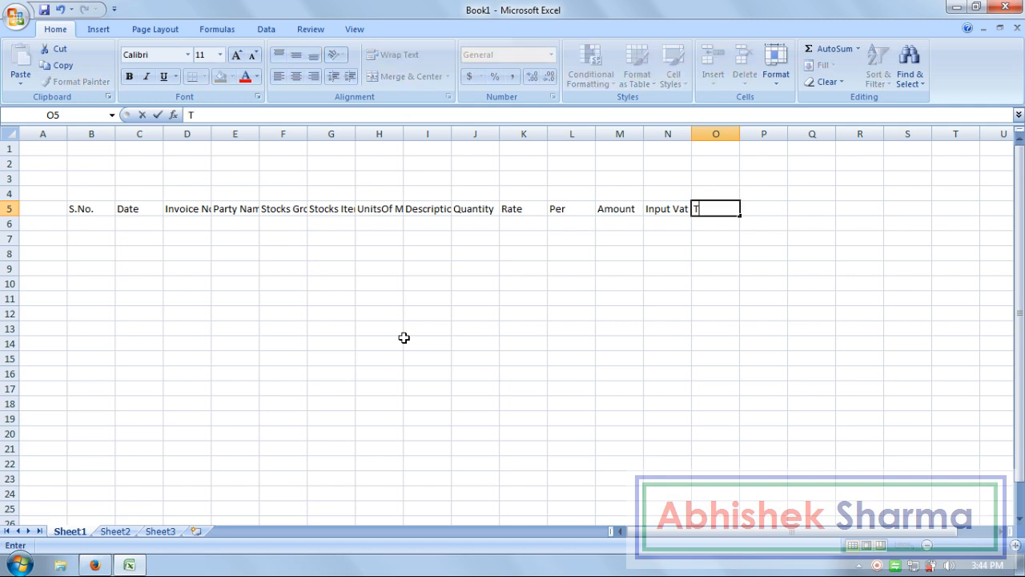
key("Return")
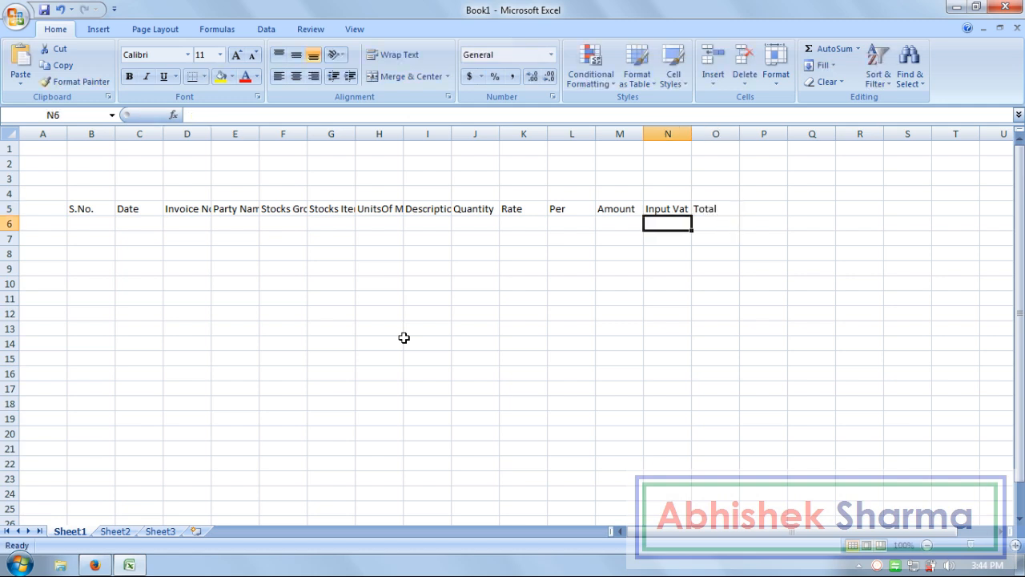
key("Home")
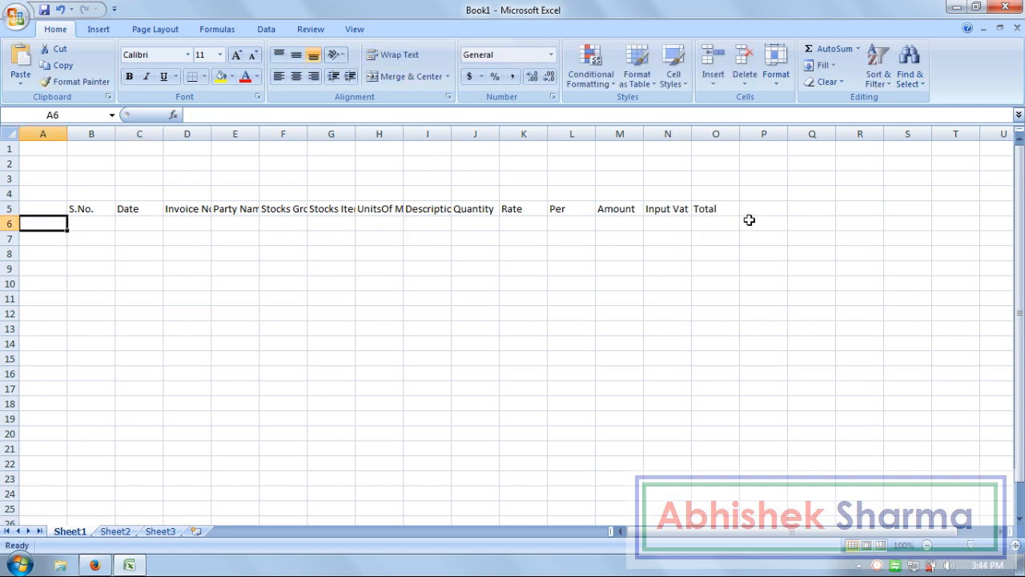
AutoFit the widths of columns A to O to the headings in row 5.
left_click_drag(737, 209, 34, 209)
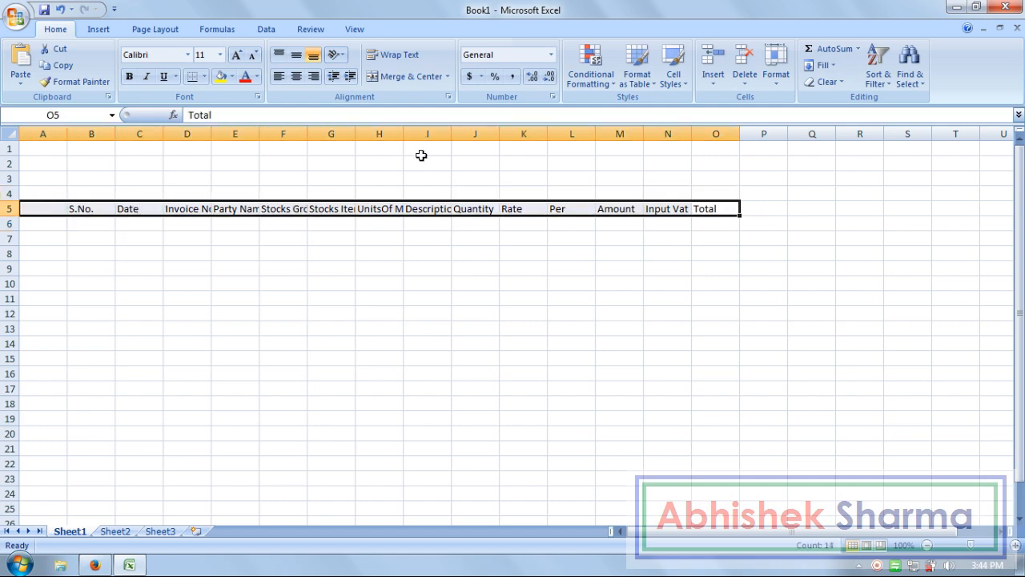
left_click(775, 73)
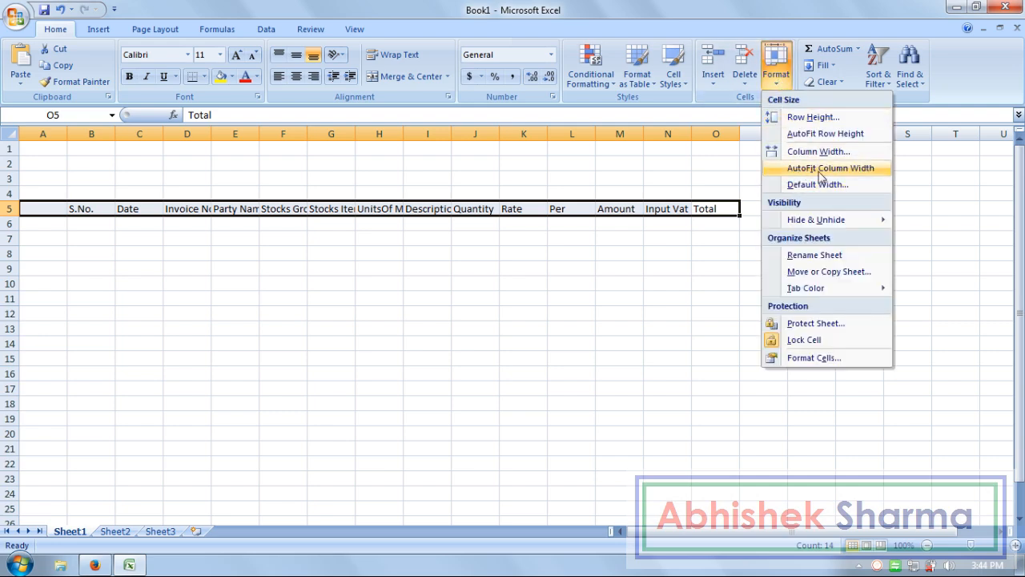
left_click(821, 169)
left_click(627, 328)
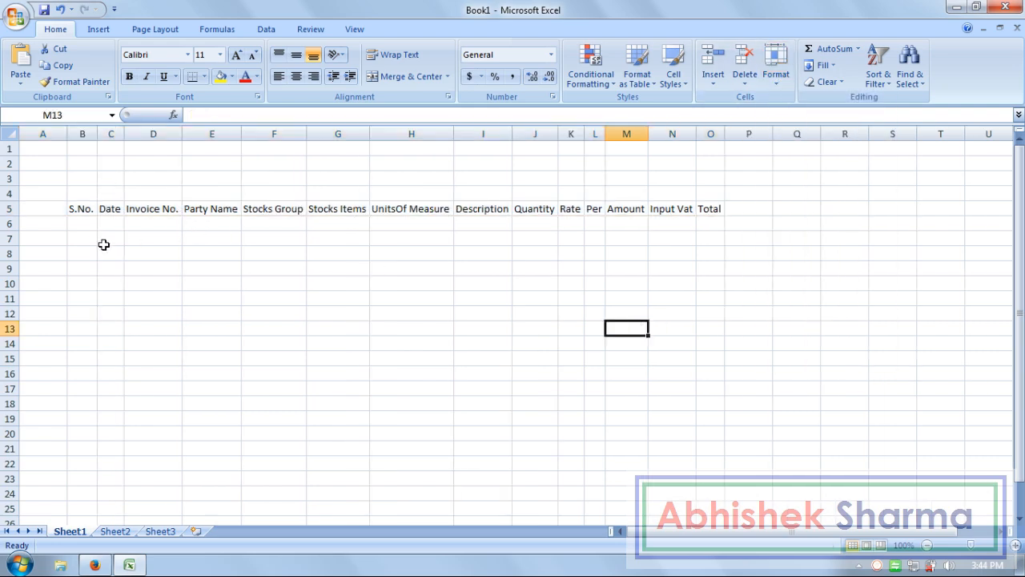
Number the S.No. column from 1 to 10 in cells B6 to B15.
left_click(88, 227)
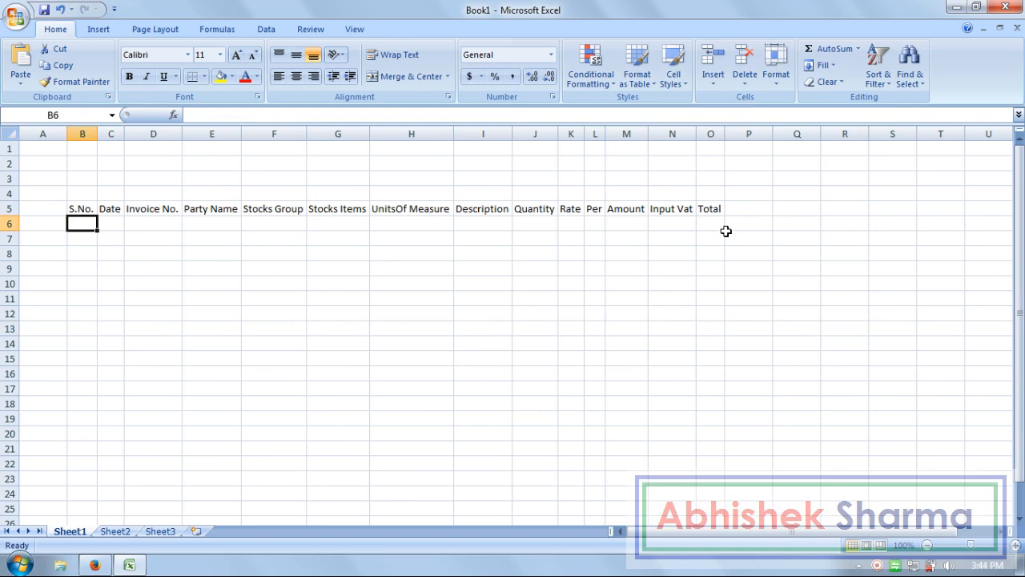
type("1 2 3 4 5 6 7 8")
key("Return")
type("9")
key("Return")
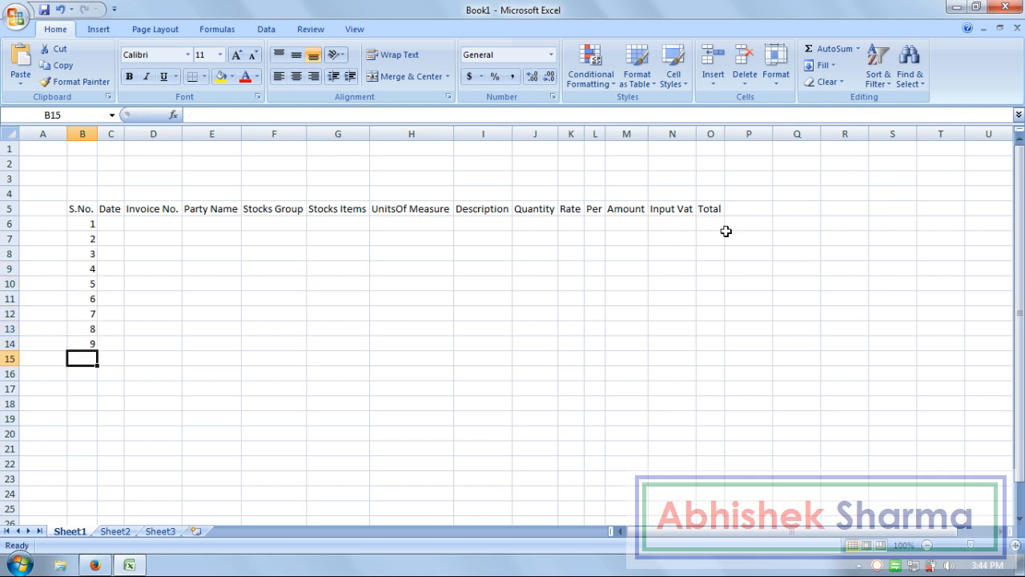
type("10")
key("Return")
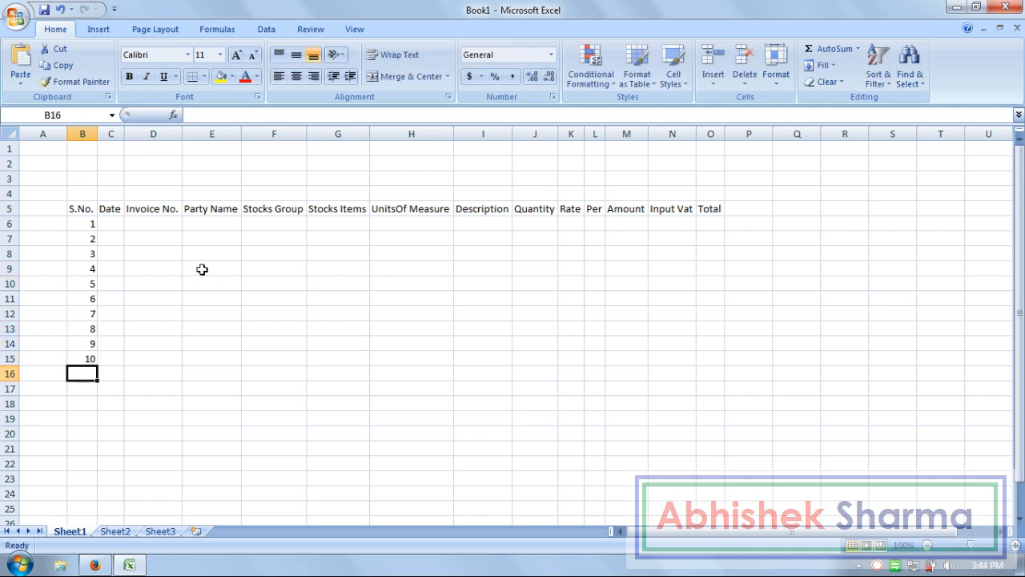
Widen the Date column and enter the date 1-Mar-2017 in C6.
left_click_drag(124, 134, 156, 134)
left_click(143, 221)
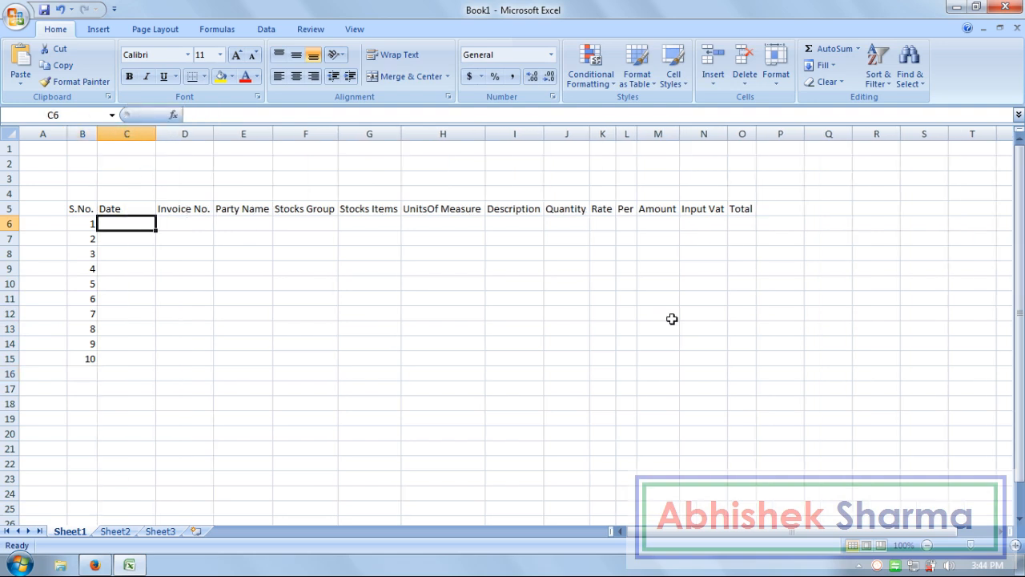
key("Right")
key("Left")
type("1-Mar")
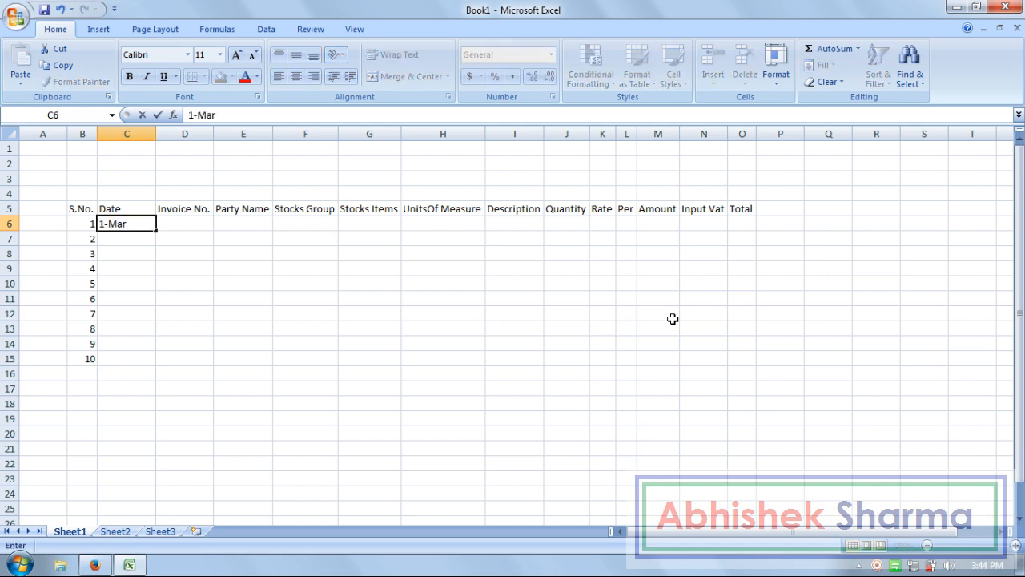
type("-2017")
key("Return")
Fill the date from C6 down through C15.
key("Up")
key("shift+Down")
key("shift+Down")
key("shift+Down")
key("shift+Down")
key("shift+Down")
key("shift+Down")
key("shift+Down")
key("shift+Down")
key("shift+Down")
key("ctrl+d")
key("Down")
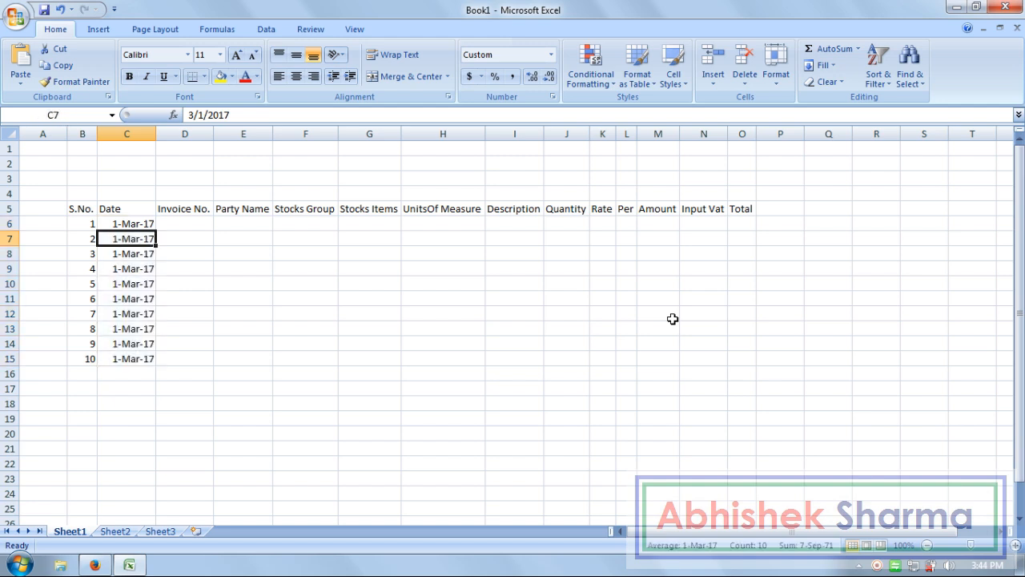
key("Down")
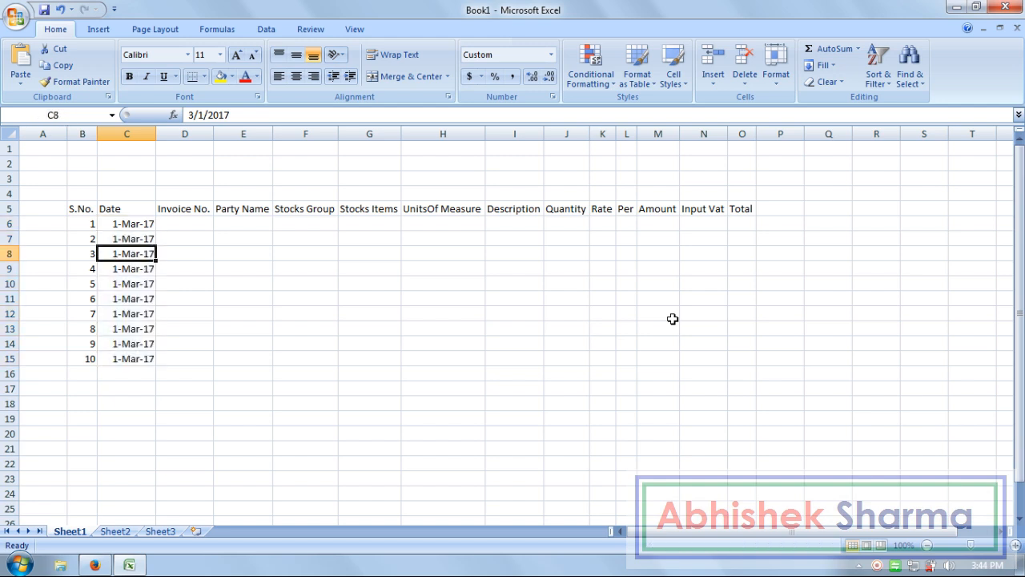
type("2")
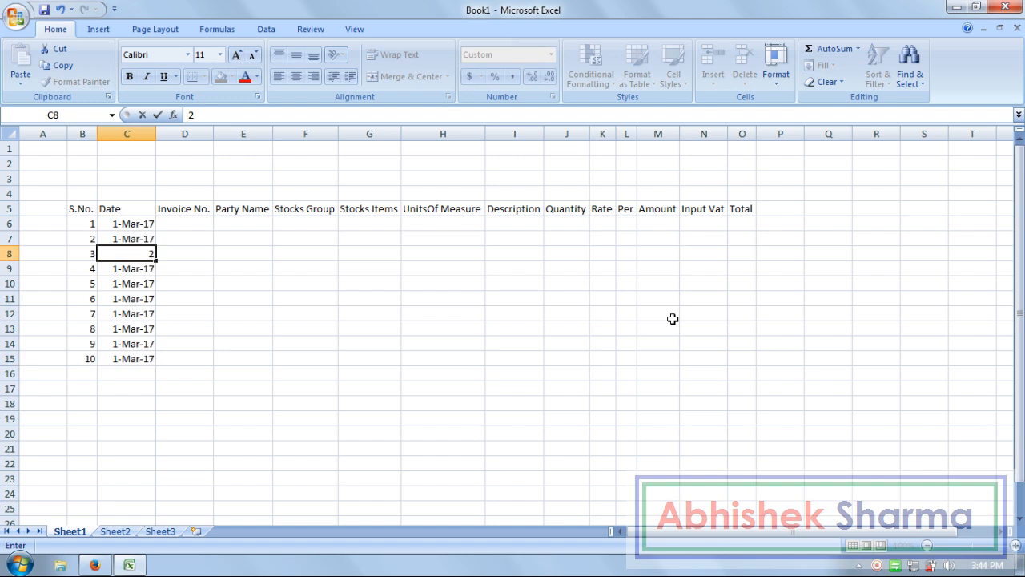
key("Return")
key("ctrl+z")
In the first record, enter the party's full name in E6 and the stock group "Bpl" in F6.
key("Up")
key("Right")
key("Right")
key("Up")
key("Left")
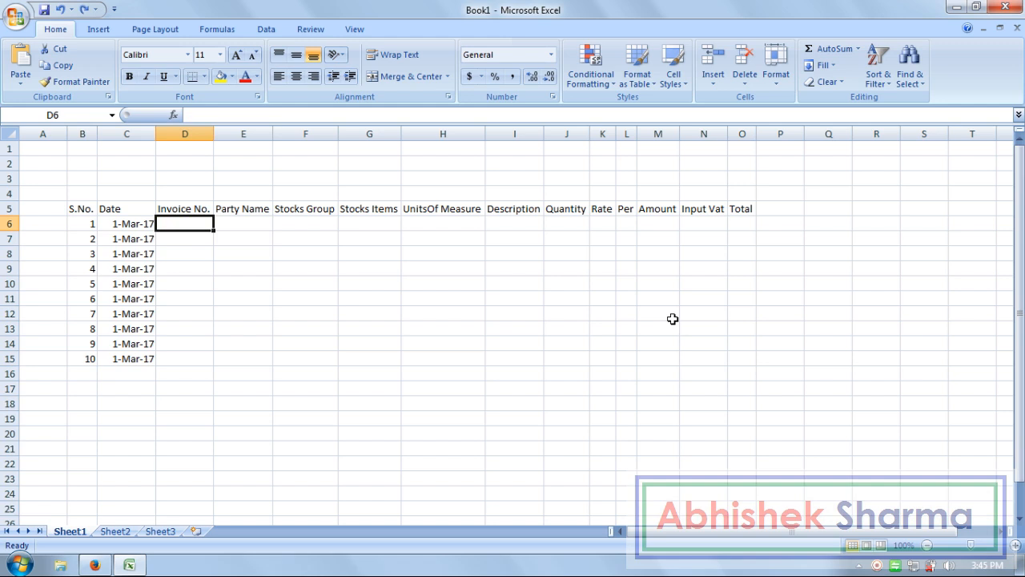
key("Right")
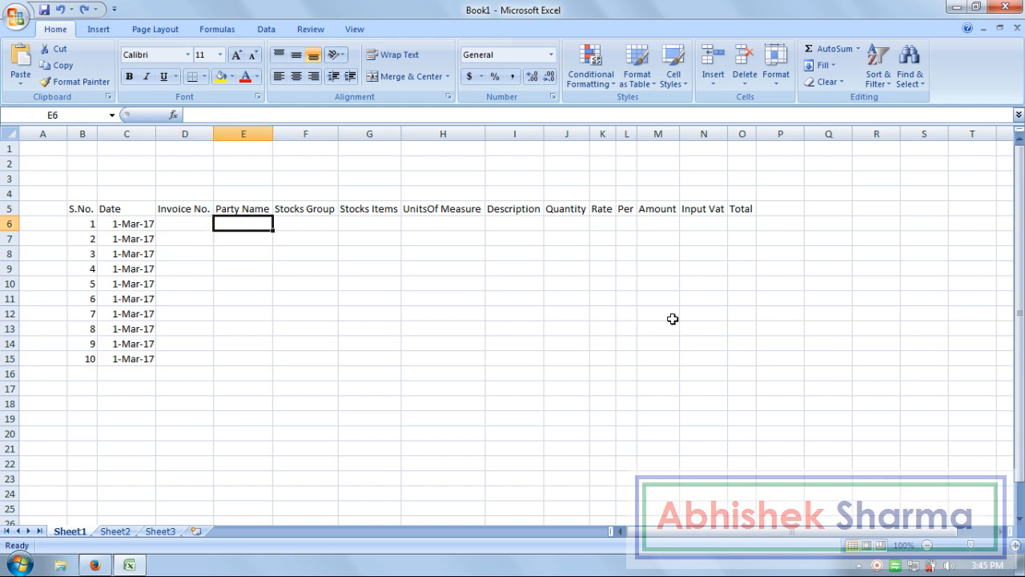
type("Sande")
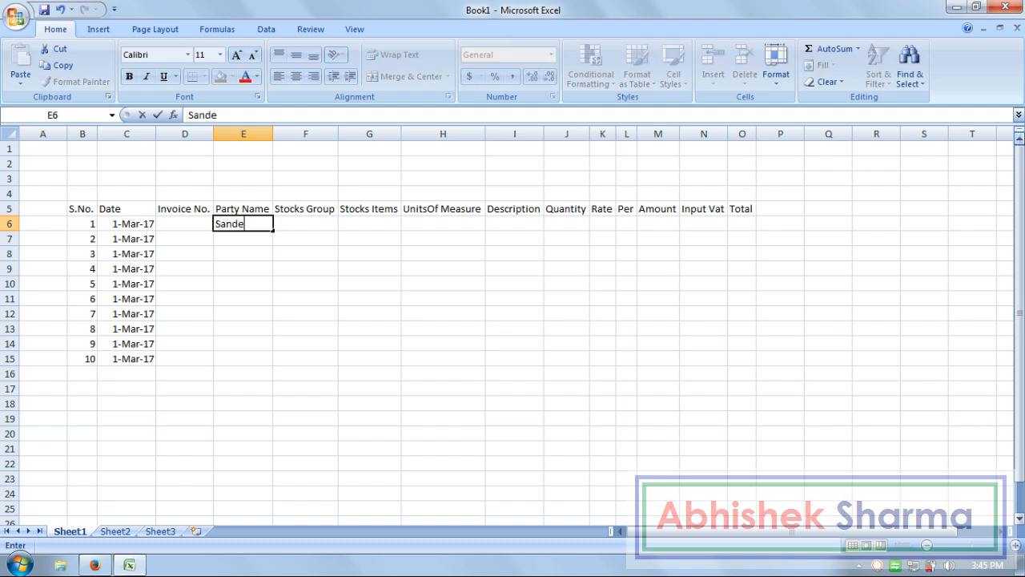
type("ep Kumar")
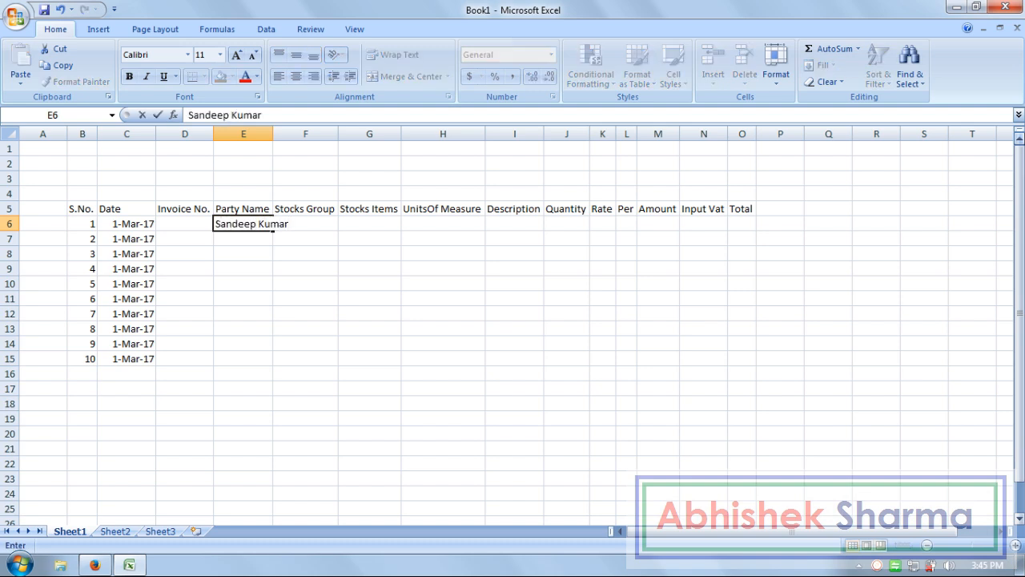
key("Tab")
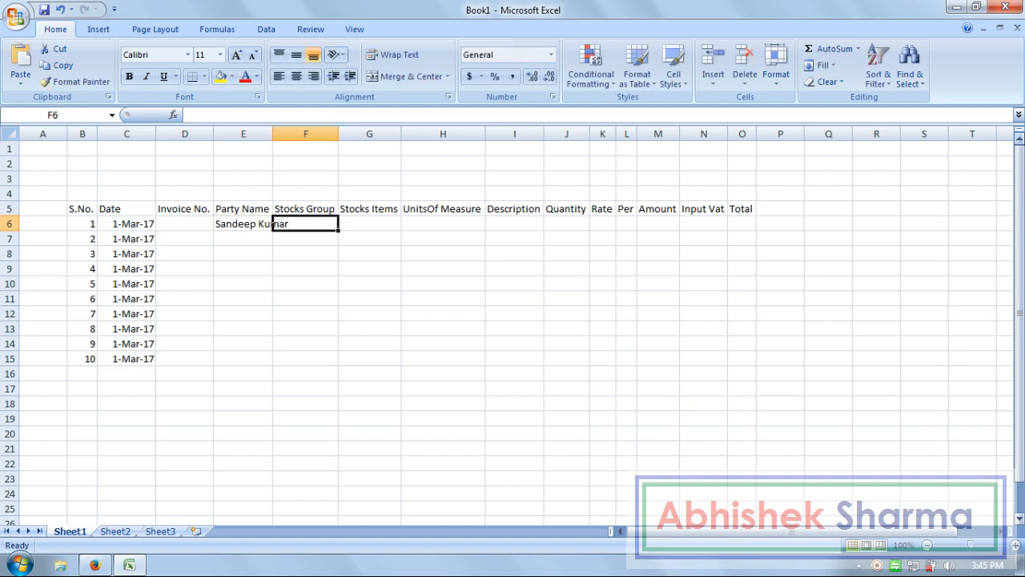
type("Bpl")
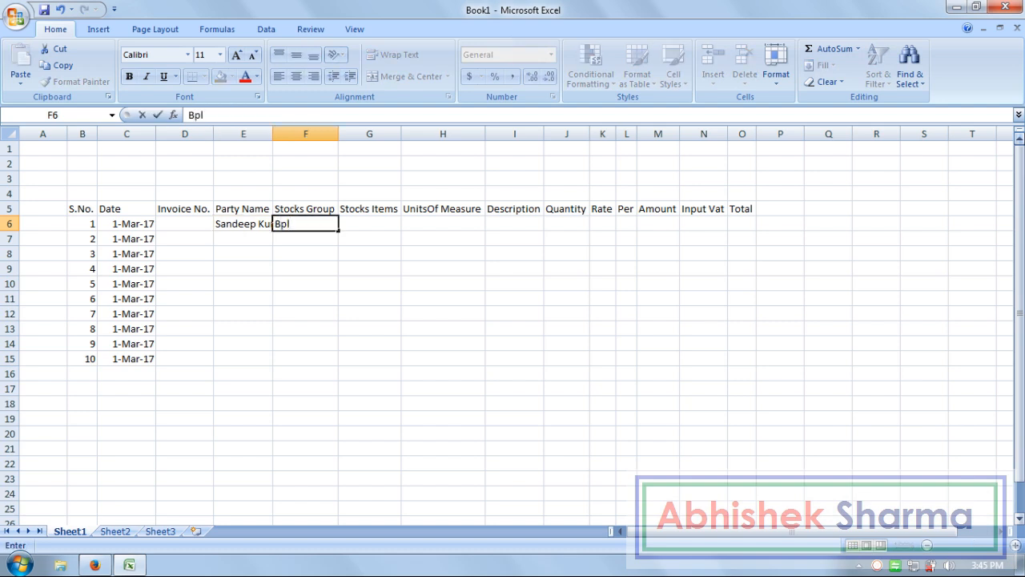
key("Tab")
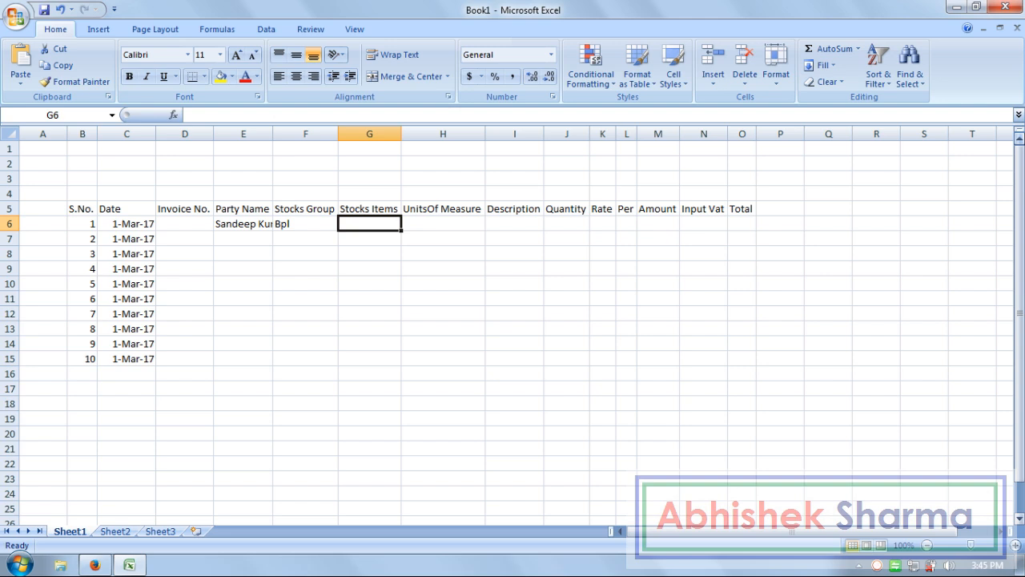
Enter the stock item "Tv" in G6 for the first record.
type("Tv")
key("Left")
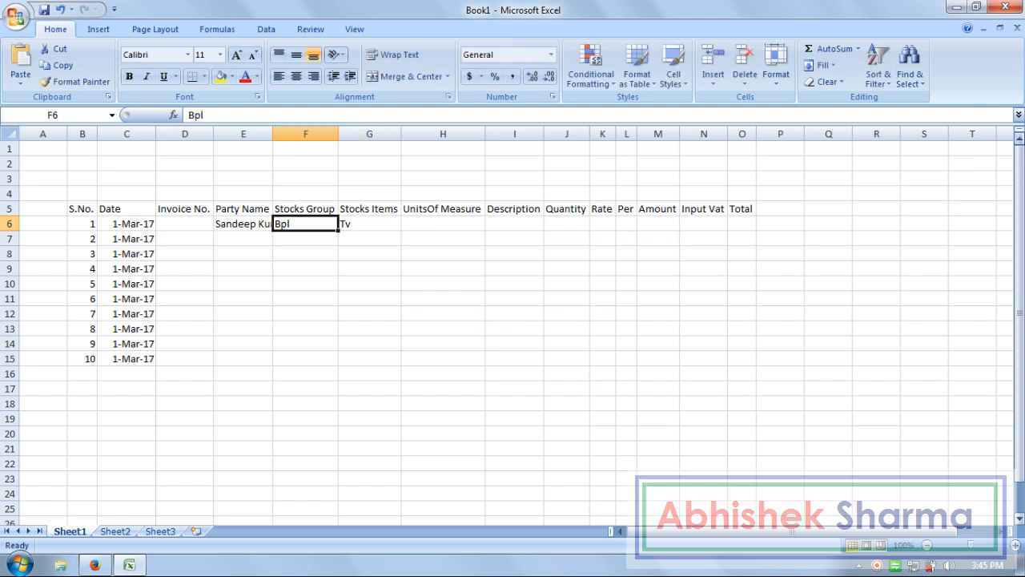
key("Right")
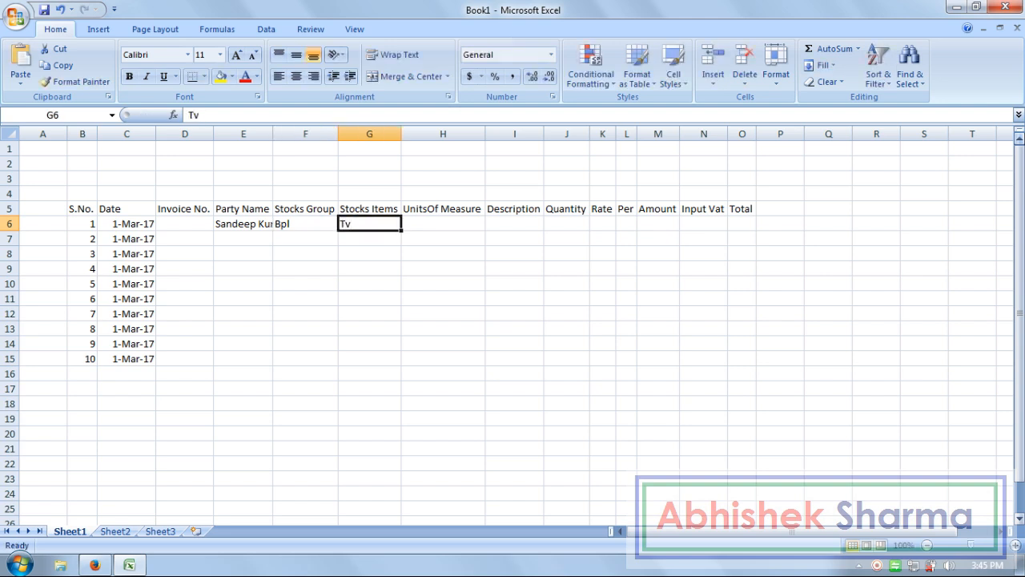
key("Right")
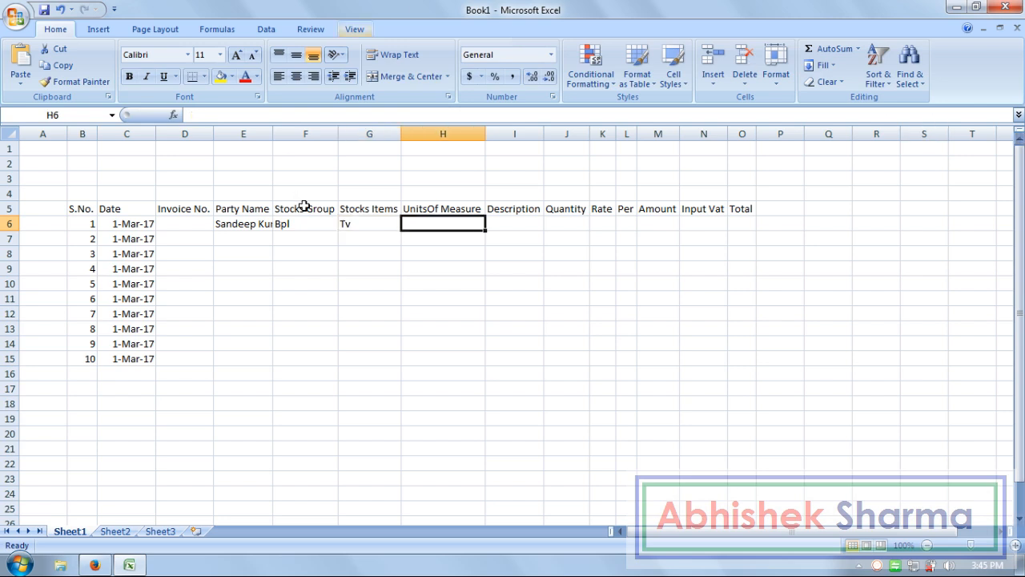
Correct the heading in H5 to read "Units Of Measure" with the missing space added.
left_click(431, 206)
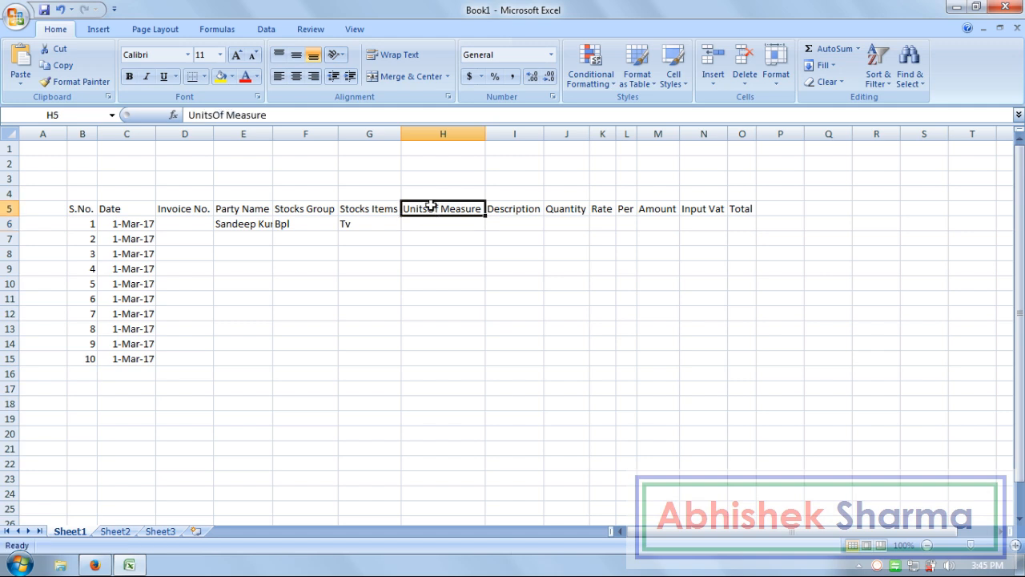
left_click(213, 115)
left_click(413, 278)
Enter "Piece" as the first record's unit of measure in H6.
left_click(433, 226)
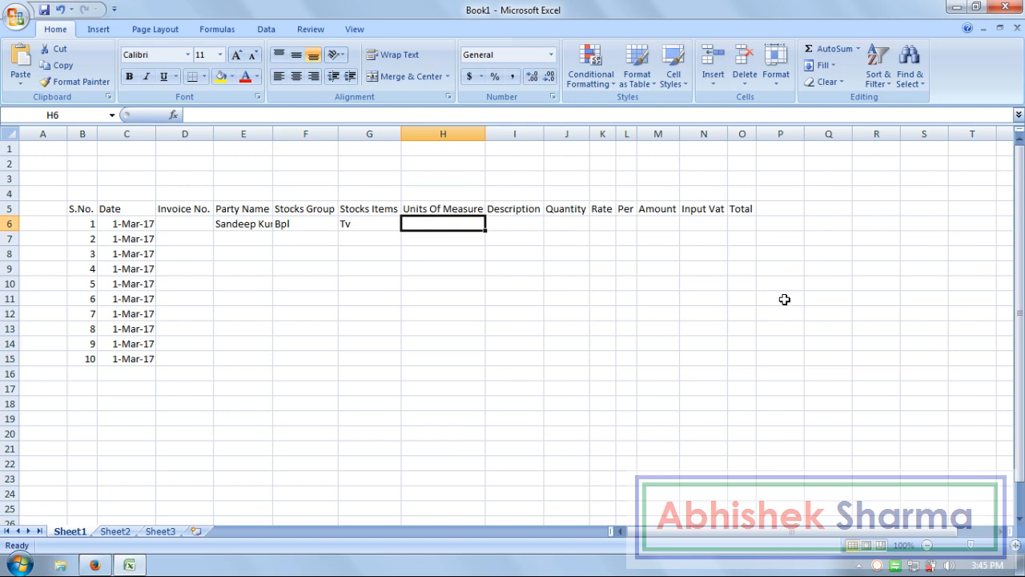
type("Piece")
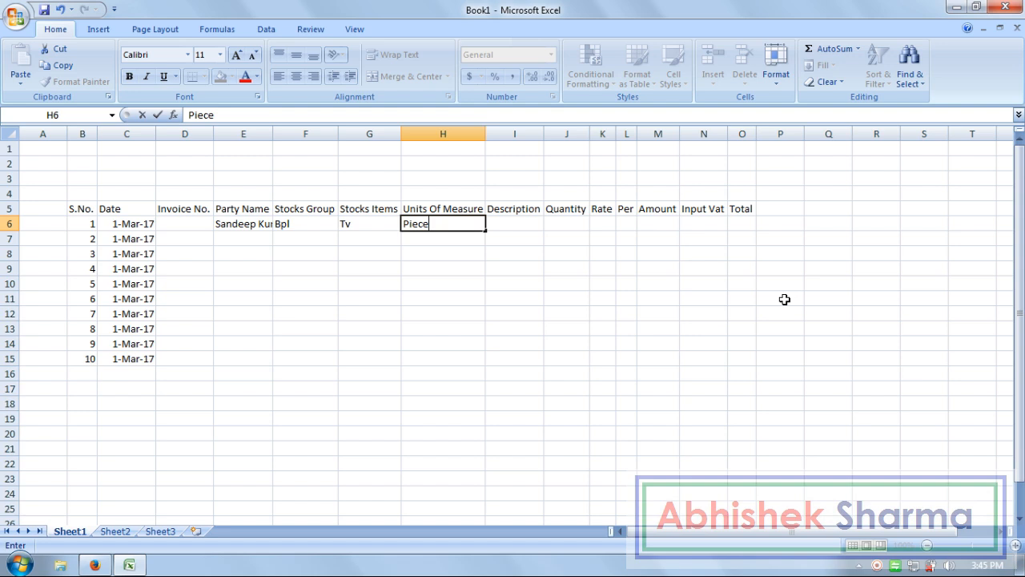
key("Tab")
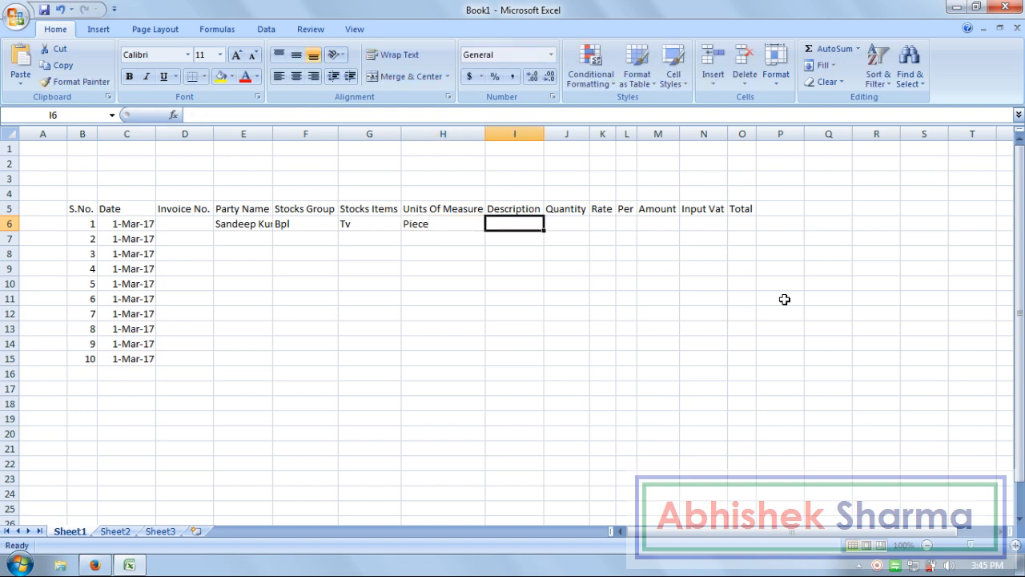
Enter the description "21" Inch (Smart Color)" in I6 and fit the Description column's width to its contents.
type("21\"")
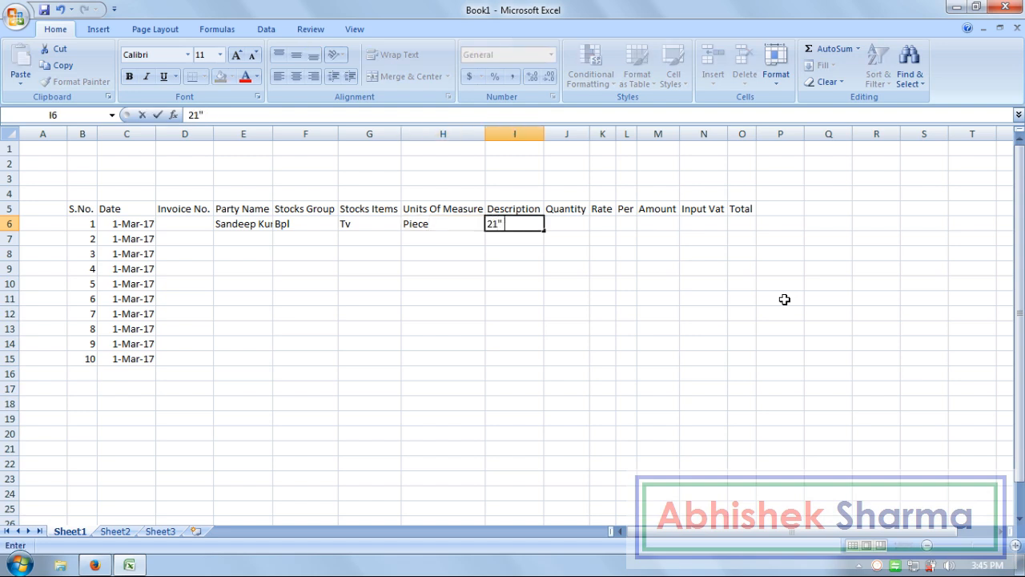
type(" Inch (Smart")
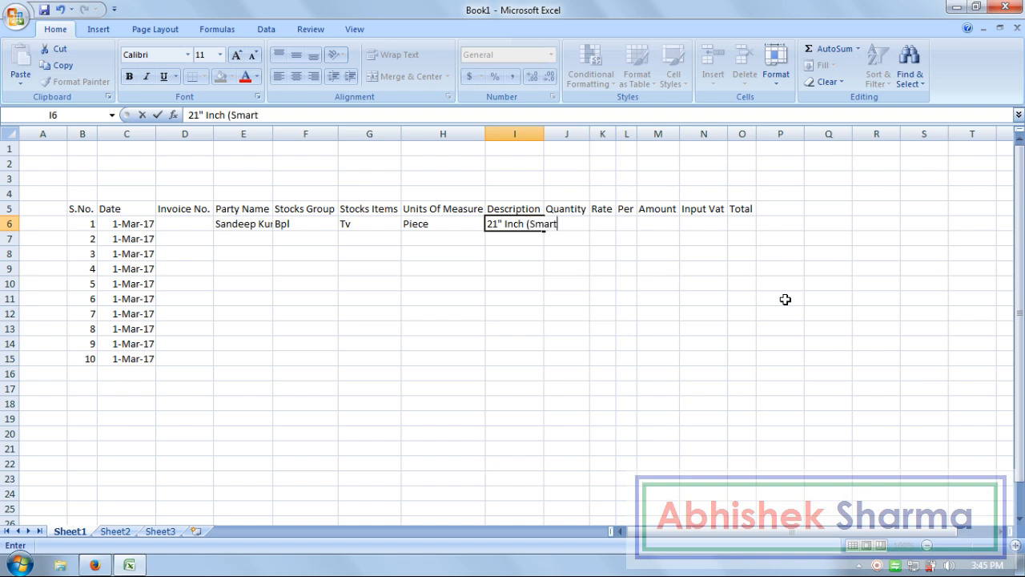
type(" Color)")
key("Return")
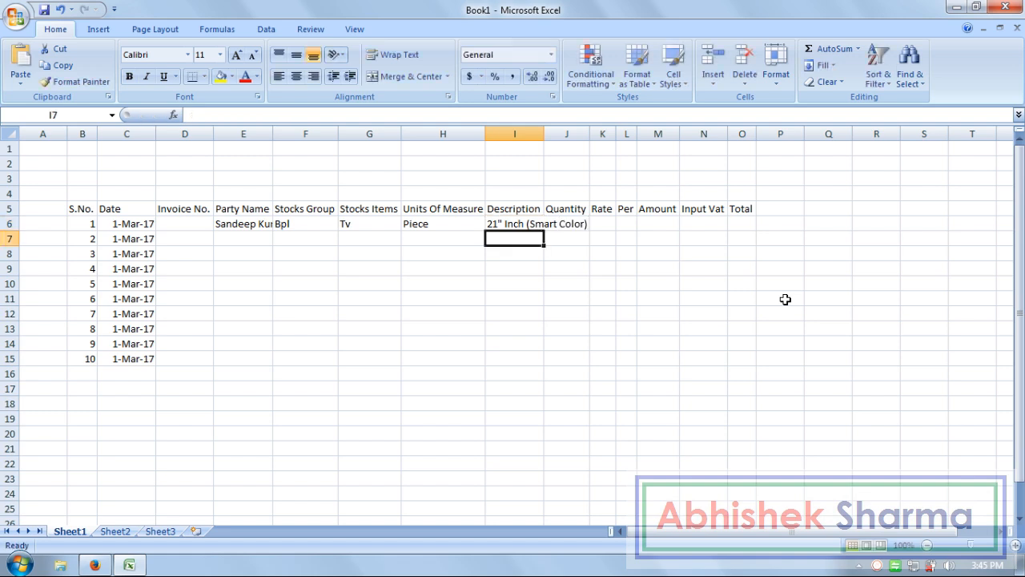
double_click(544, 136)
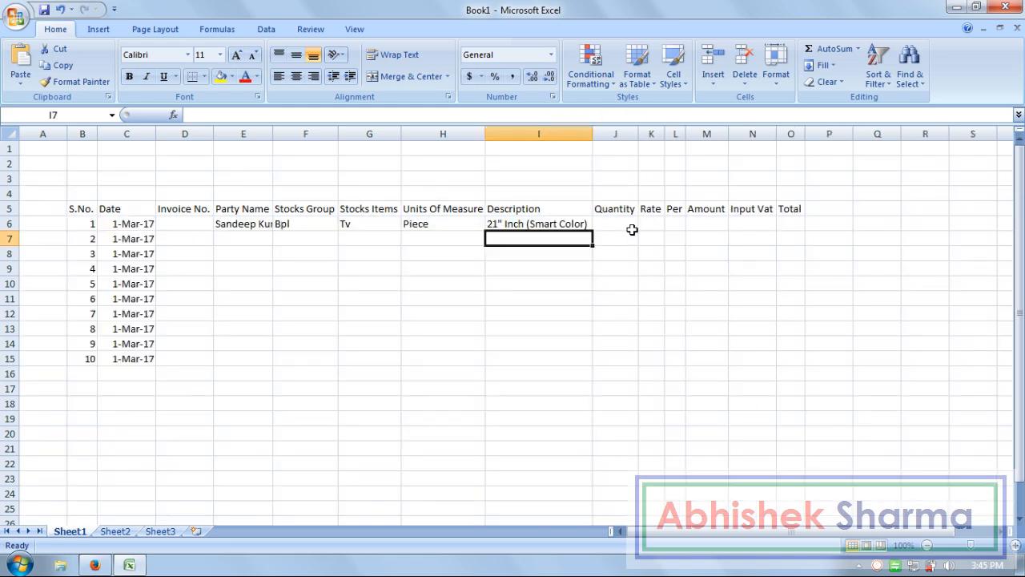
Enter a quantity of 15 in J6 for the first record.
left_click(630, 226)
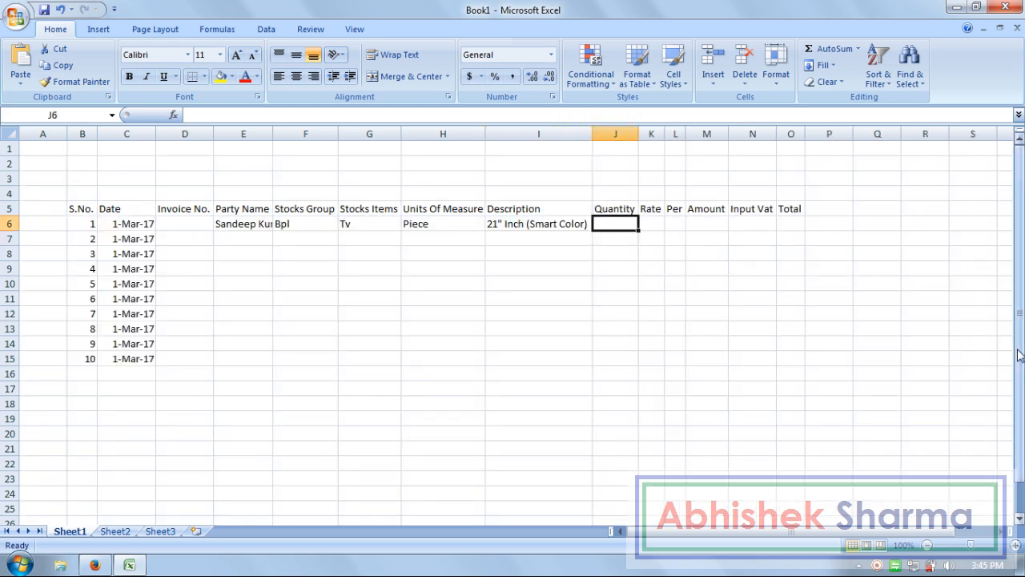
type("15")
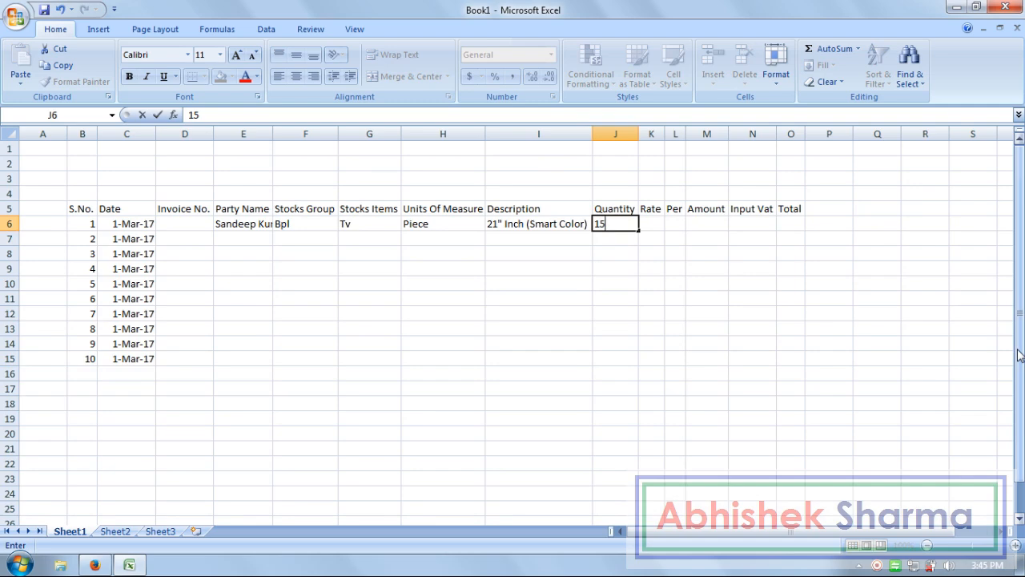
key("Right")
Enter the stock group "Bpl" in F7 for the second record.
key("Down")
key("Left")
key("Left")
key("Left")
key("Left")
key("Left")
key("Left")
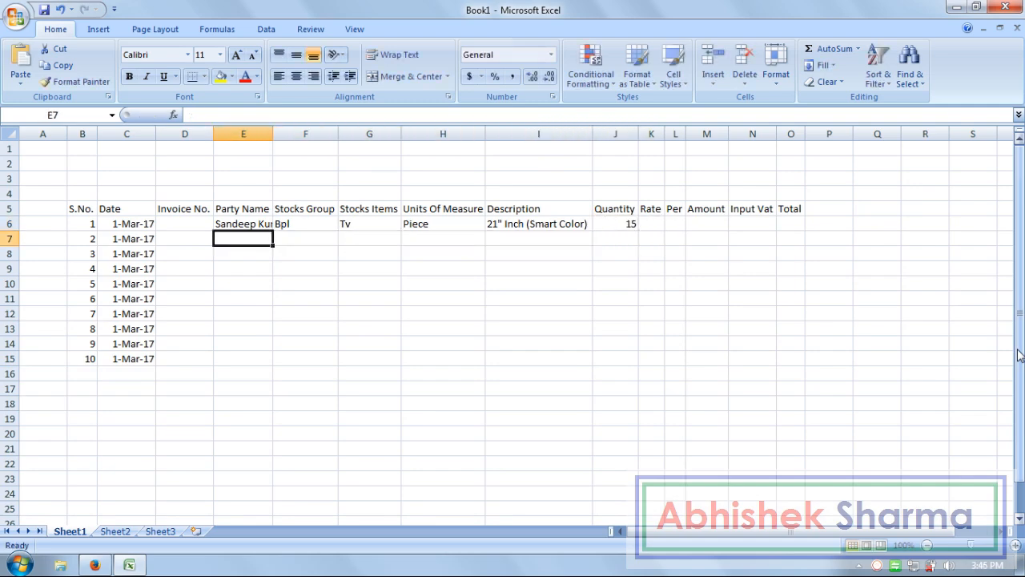
key("Right")
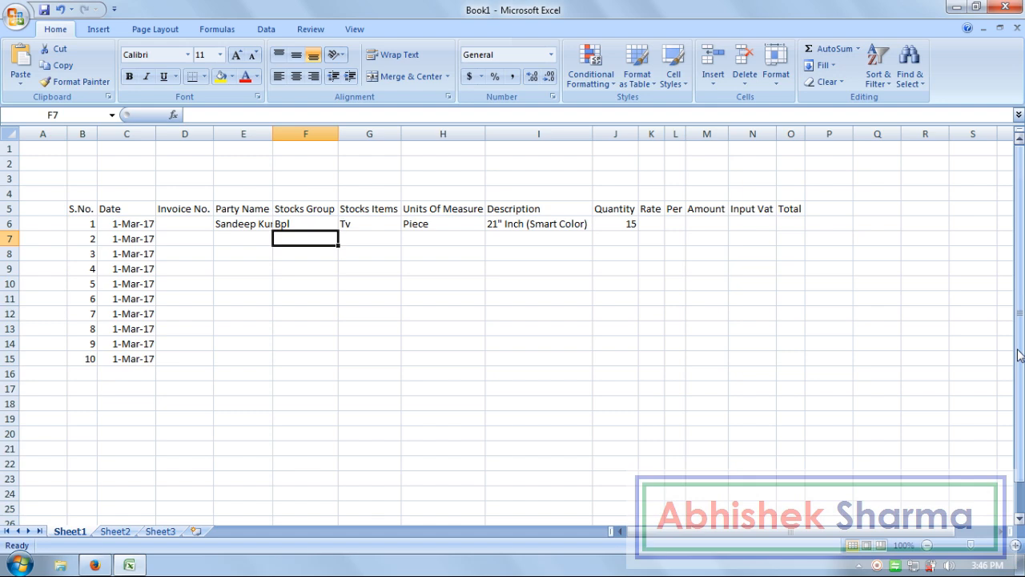
type("b0")
key("BackSpace")
key("ctrl+Return")
type("b")
key("Tab")
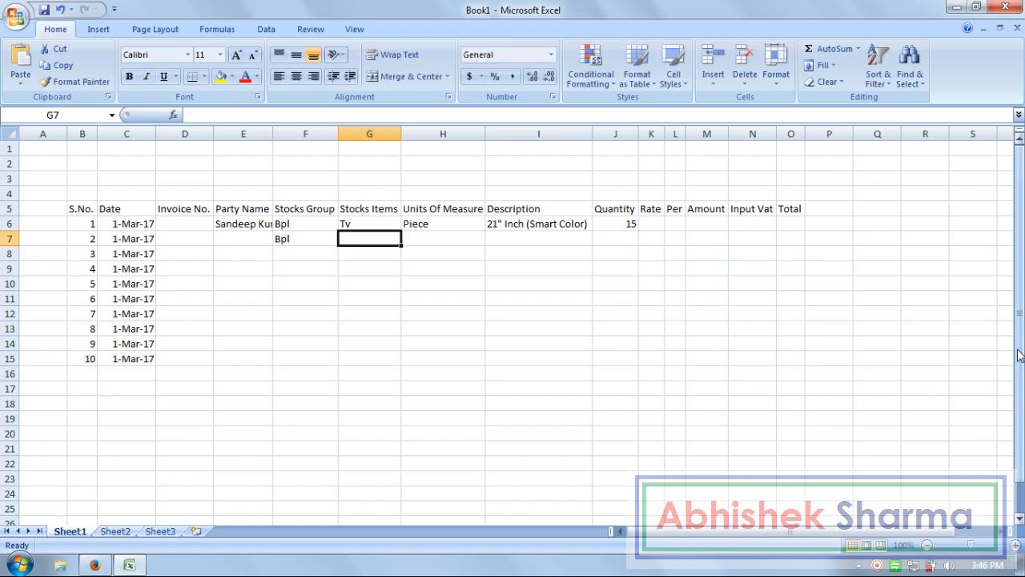
In the second record, enter the stock item "Dvd" in G7 and the unit "Piece" in H7.
type("Dvd")
key("Tab")
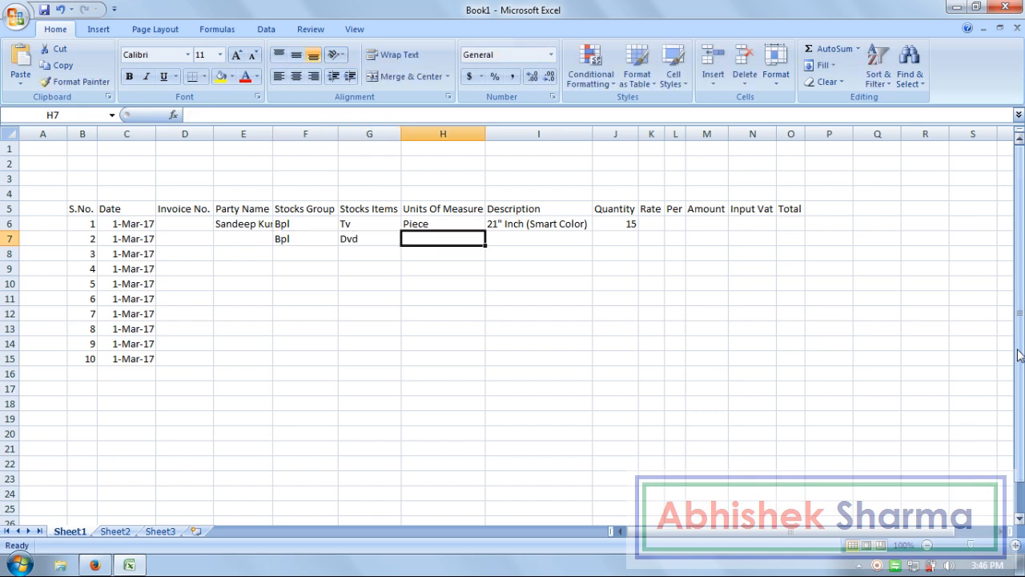
type("p")
key("Tab")
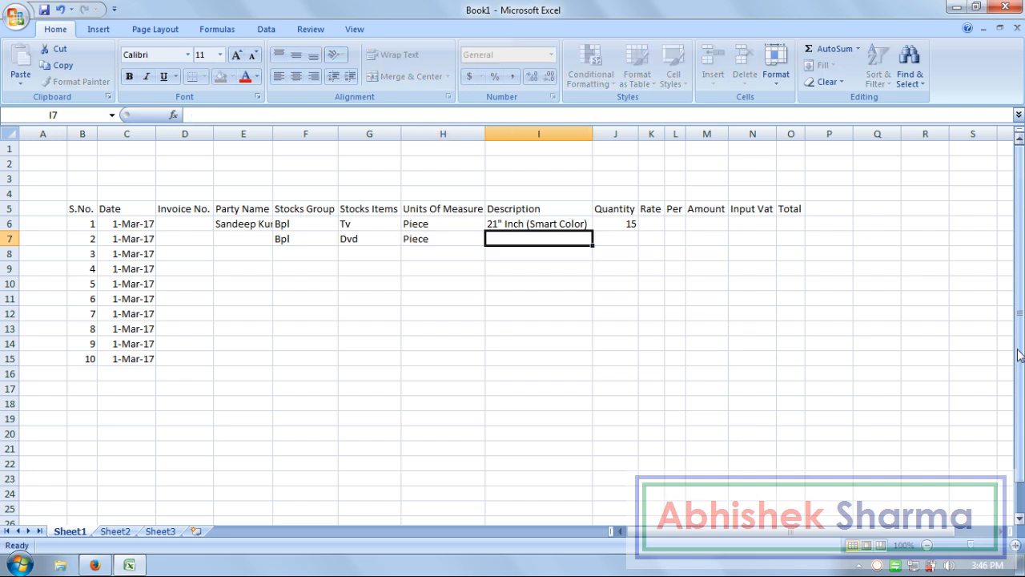
Enter the description "Dolby Digital" in I7 and a quantity of 30 in J7.
type("Dolby Digital")
key("Tab")
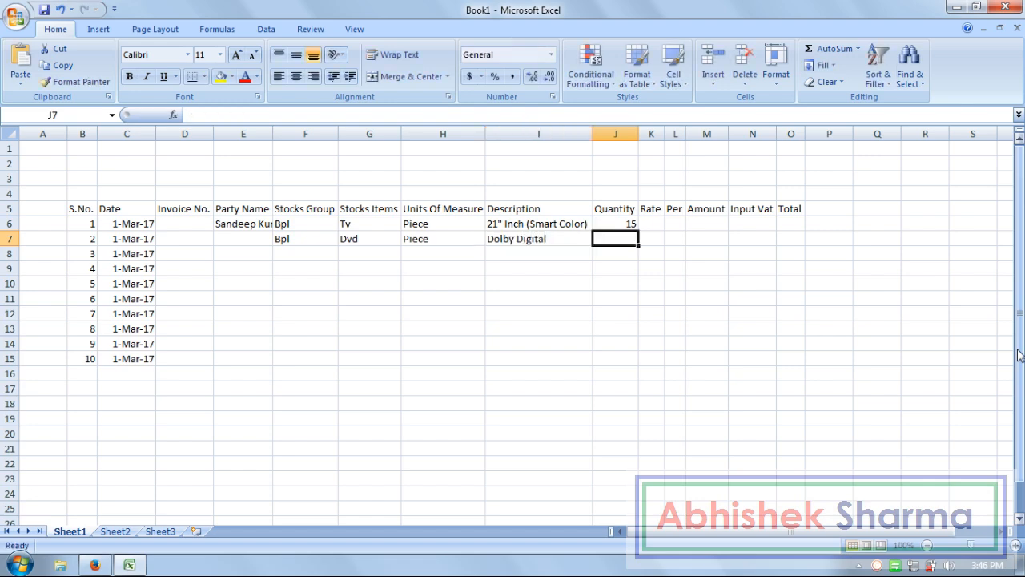
type("30")
key("Return")
In the third record, enter stock group "Nokia", item "Mobile" and unit "Piece" in cells F8 to H8.
key("Left")
key("Left")
key("Left")
key("Left")
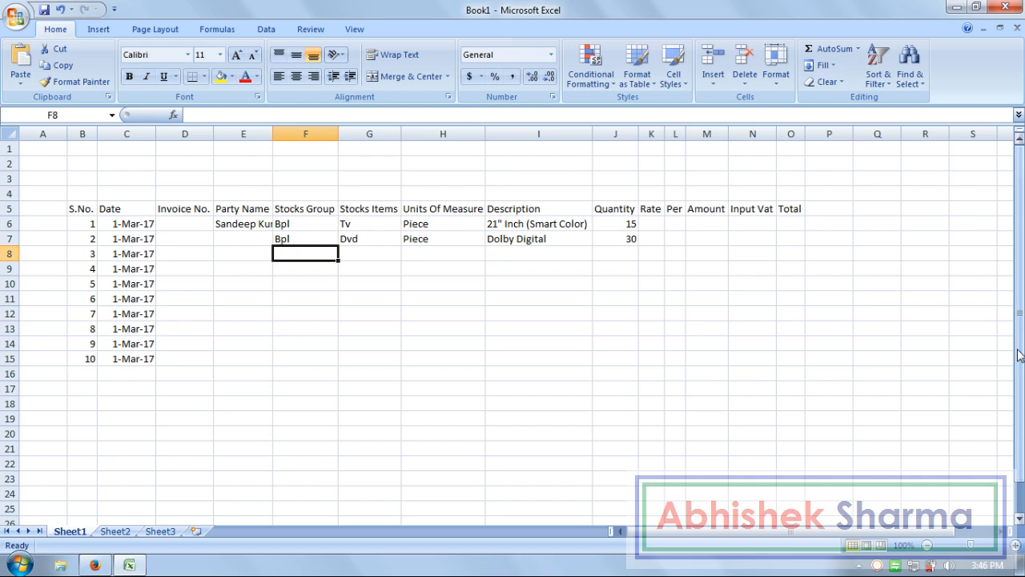
type("Nokia")
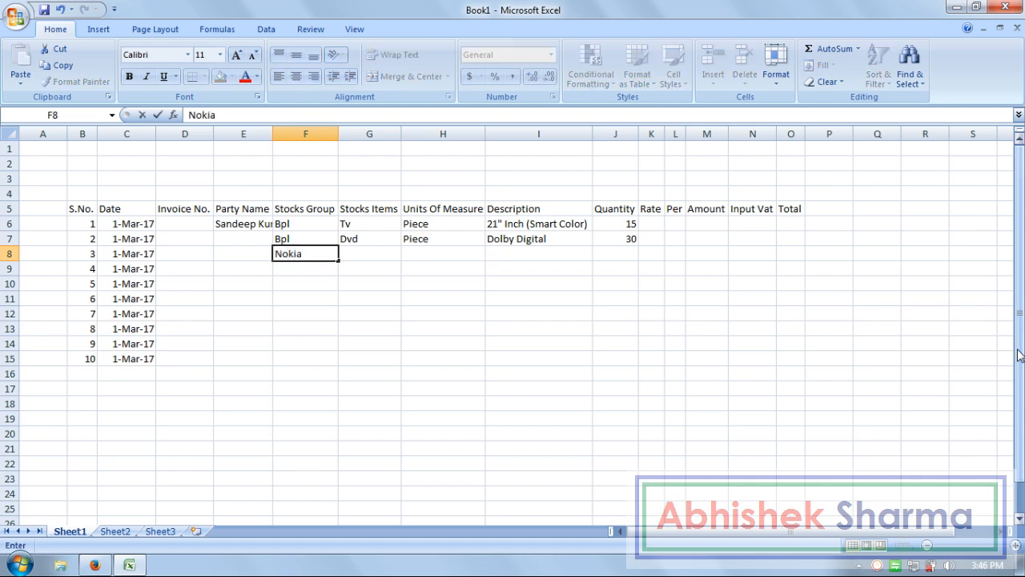
key("Tab")
type("M")
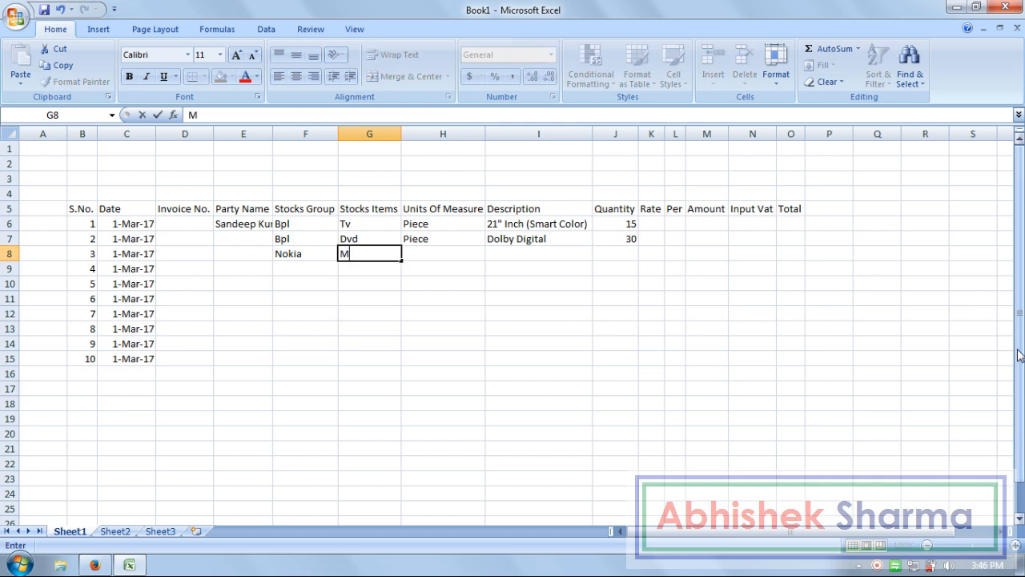
type("obile")
key("Tab")
type("Piece")
key("Tab")
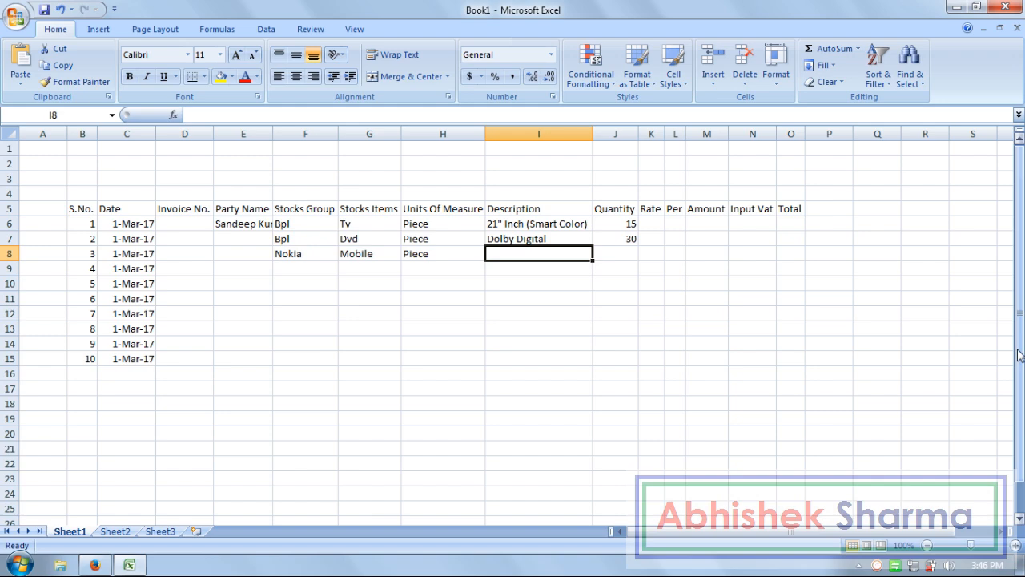
Enter the description "Lumia 502" in I8 and a quantity of 10 in J8.
type("Lumia")
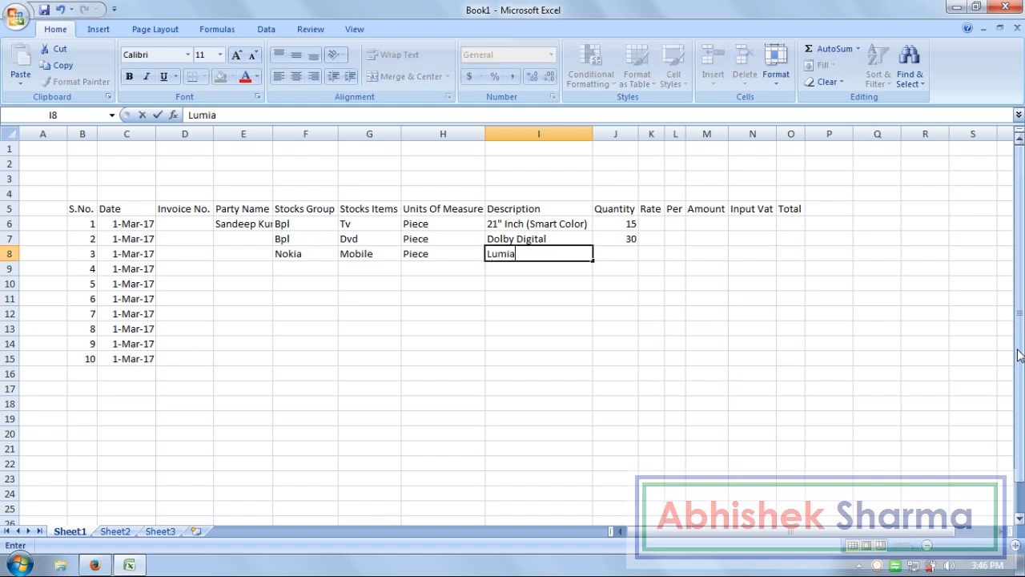
type(" 2")
key("BackSpace")
type("502")
key("Tab")
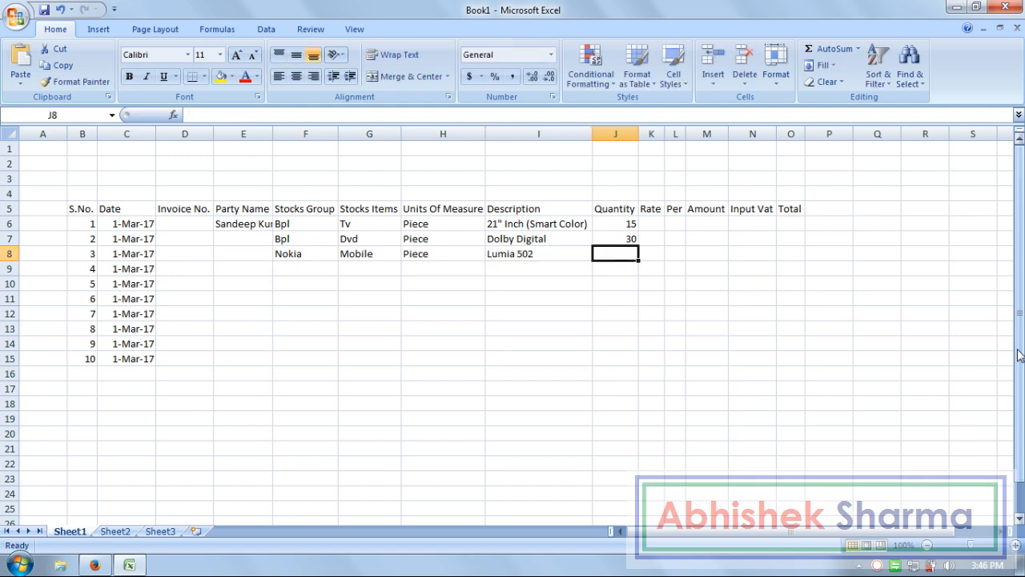
type("10")
key("Return")
In the fourth record, enter stock group "Apple", item "Mobile" and unit "Piece" in cells F9 to H9.
key("Left")
key("Left")
key("Left")
key("Left")
key("Left")
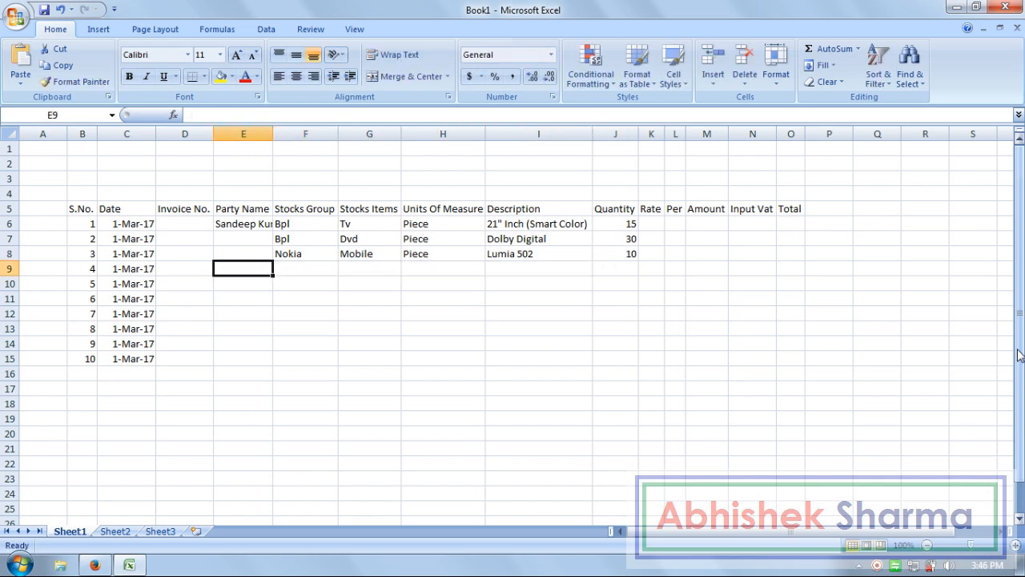
key("Right")
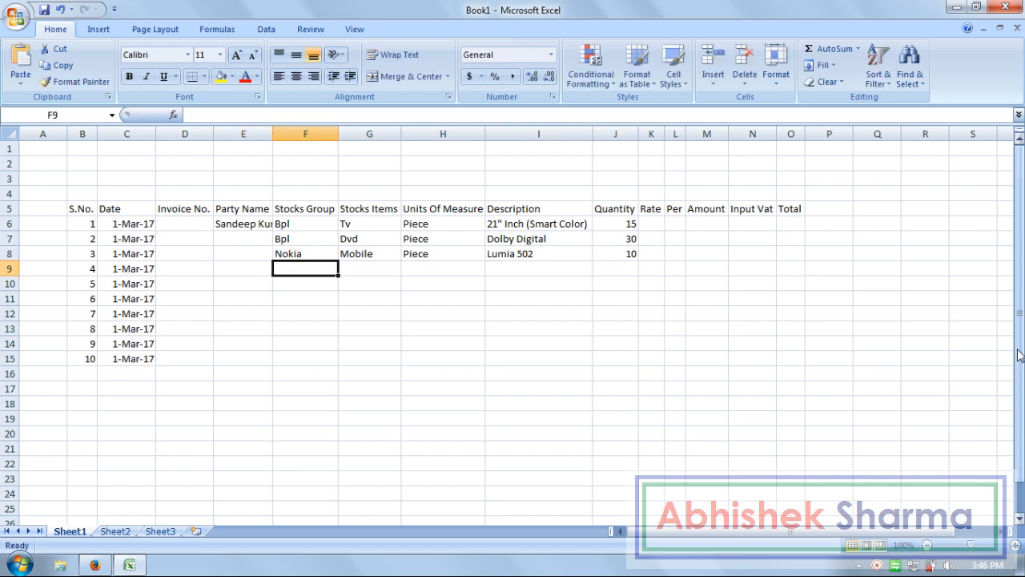
type("Appl")
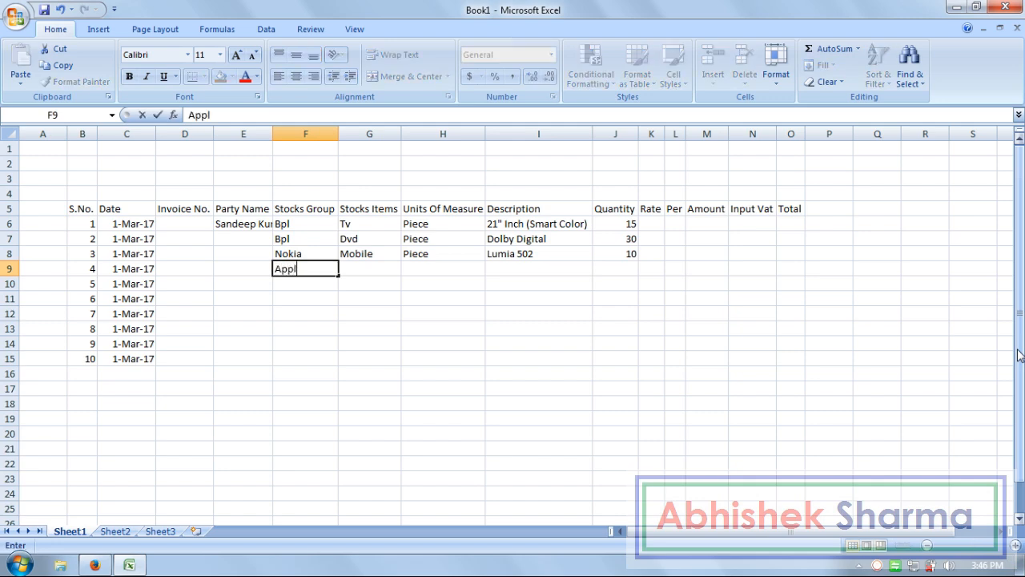
type("e")
key("Right")
type("Mobile")
key("Right")
type("Piece")
key("Right")
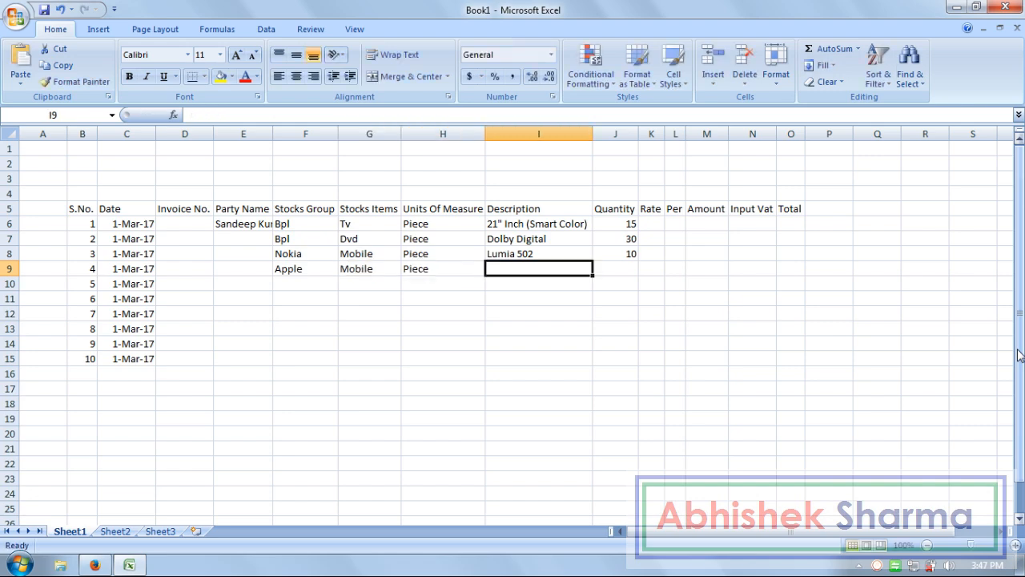
Enter the description "S4 (32 Gb)" in I9 and a quantity of 25 in J9.
type("S4")
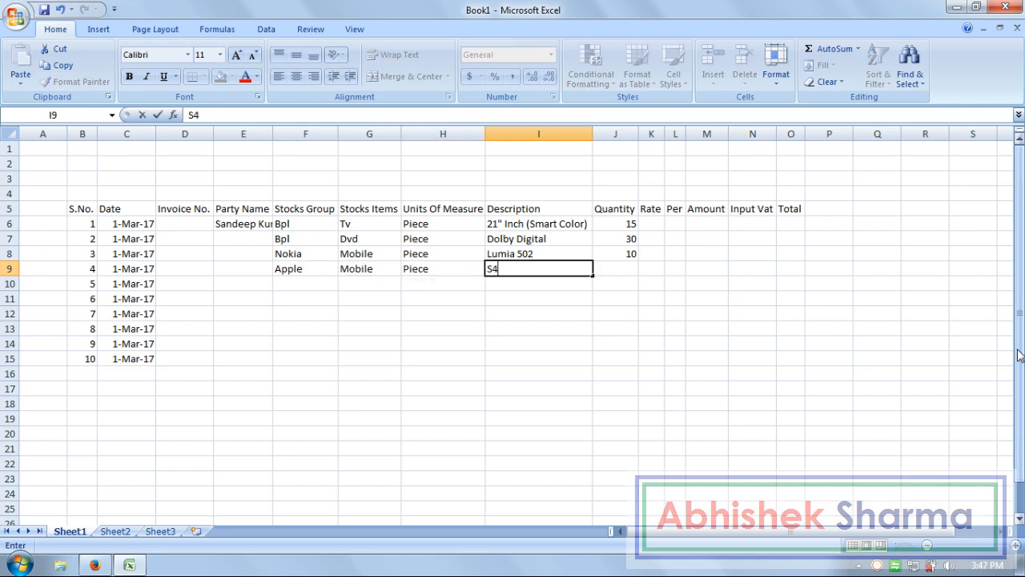
type(" (32 Gb)")
key("Return")
key("Up")
key("Right")
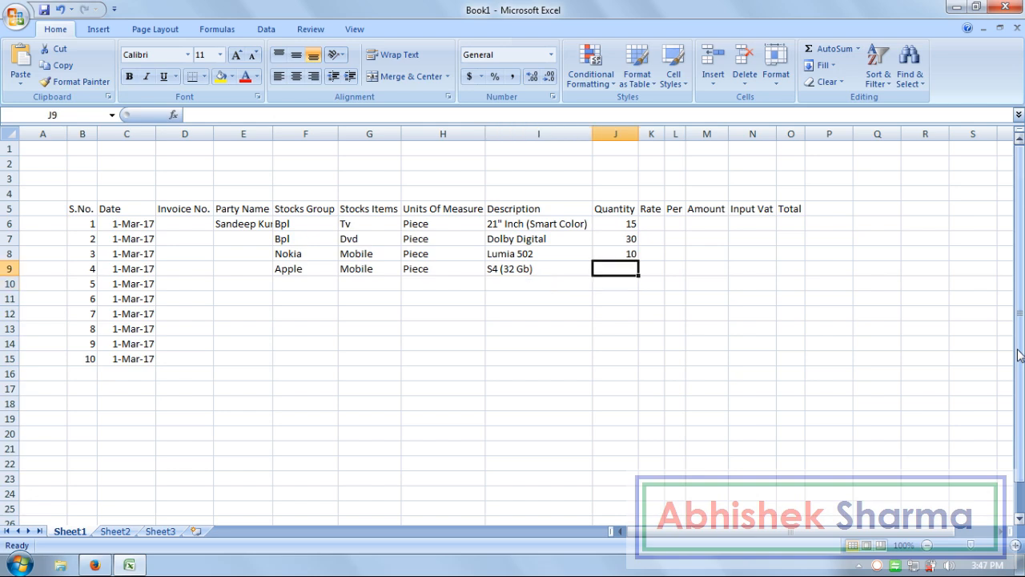
type("25")
key("Return")
In the fifth record, enter stock group "Apple", item "I-Pad" and unit "Piece" in cells F10 to H10.
key("Left")
key("Left")
key("Left")
key("Left")
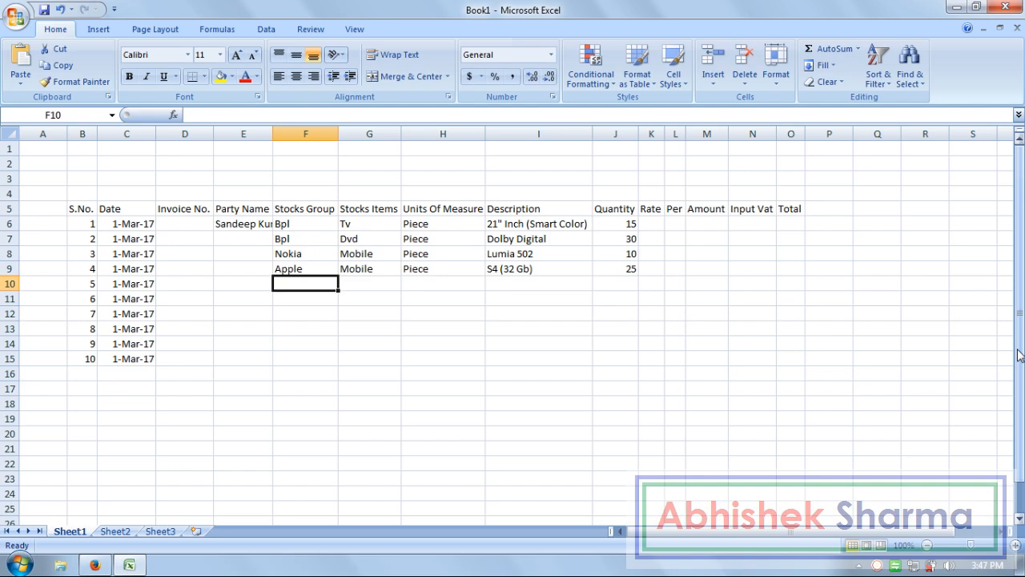
type("Apple")
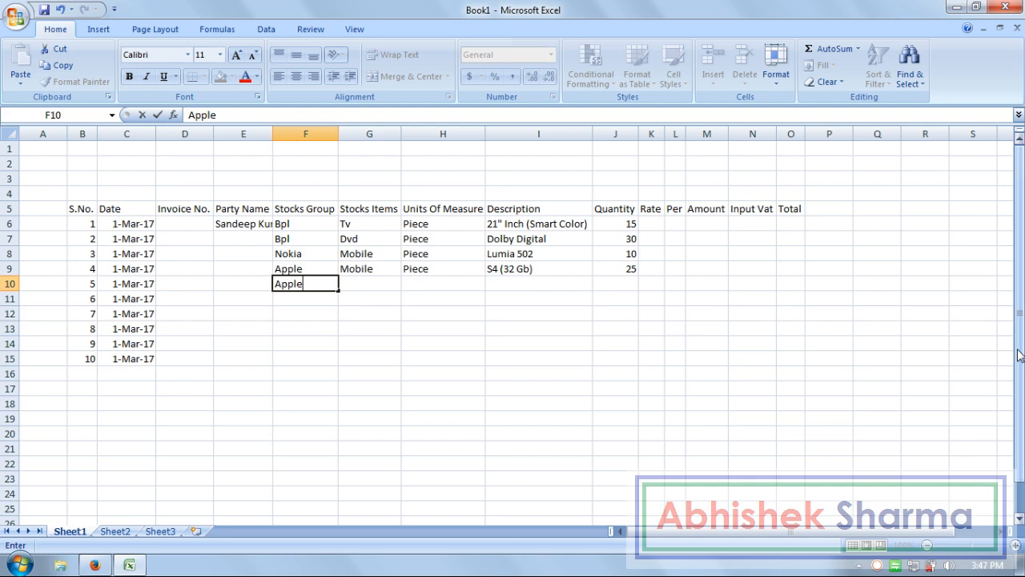
key("Tab")
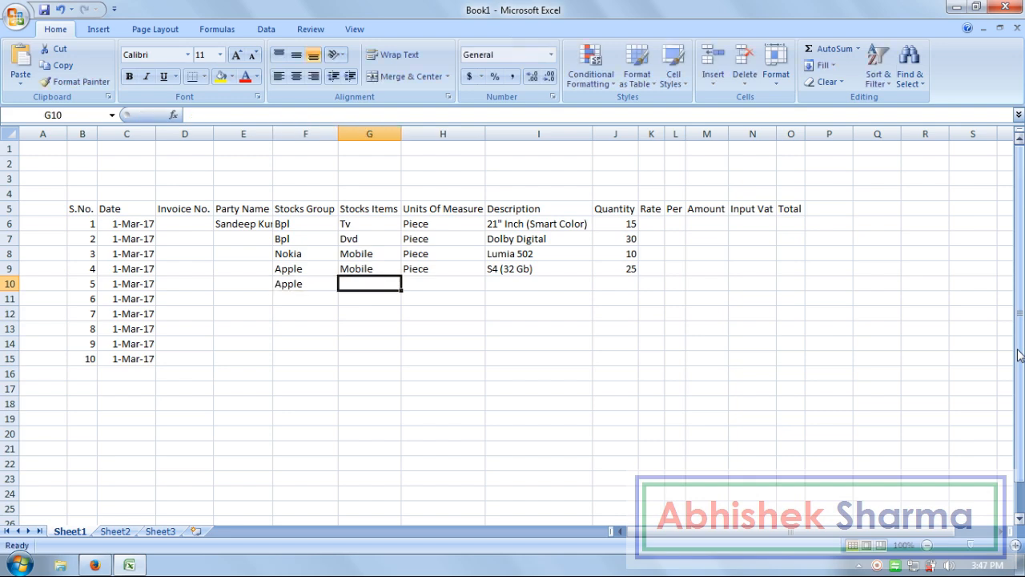
type("I-Pad")
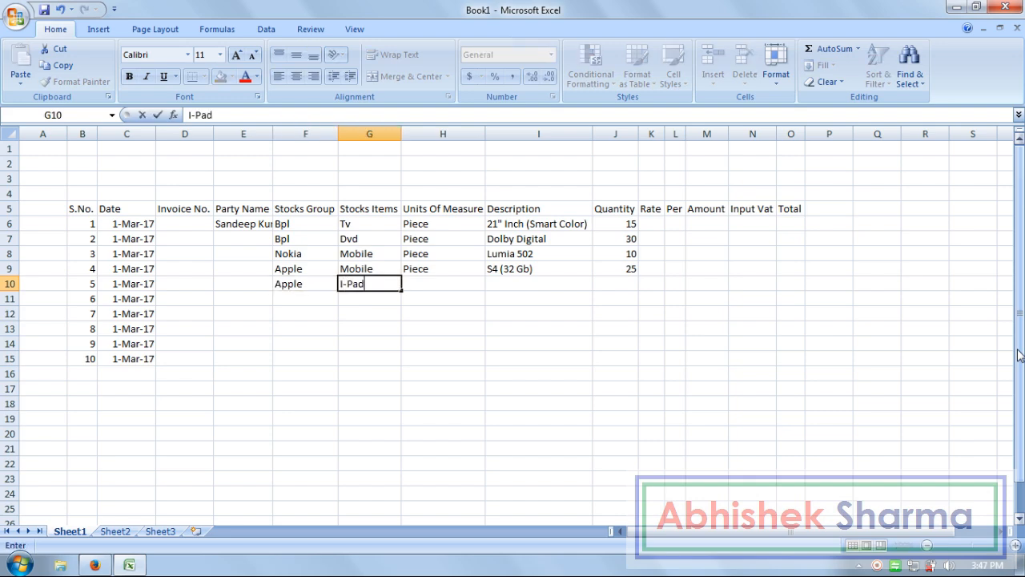
key("Tab")
type("Piece")
key("Tab")
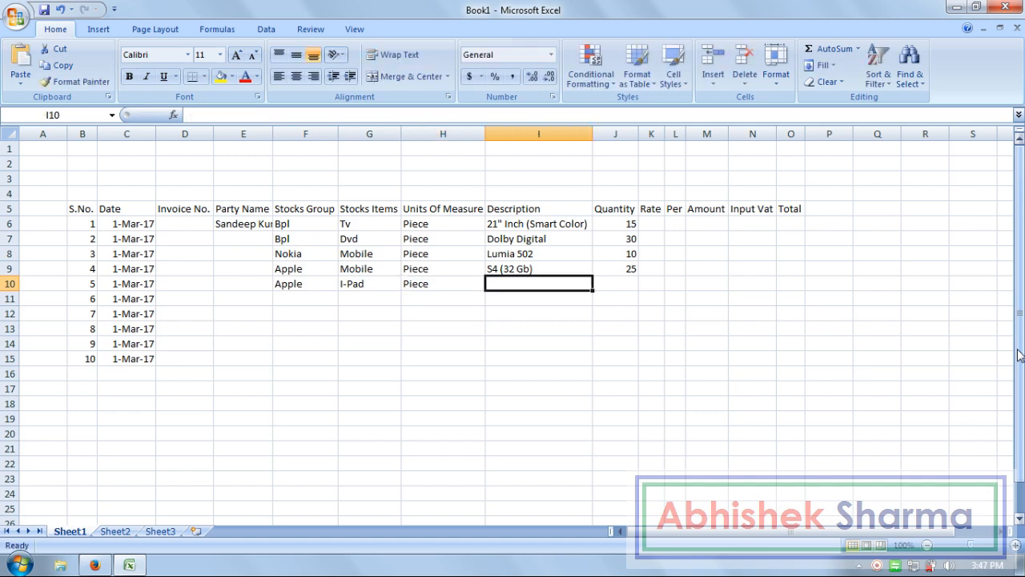
Enter the description "64 Gb (Tablet)" in I10 and a quantity of 20 in J10.
type("64")
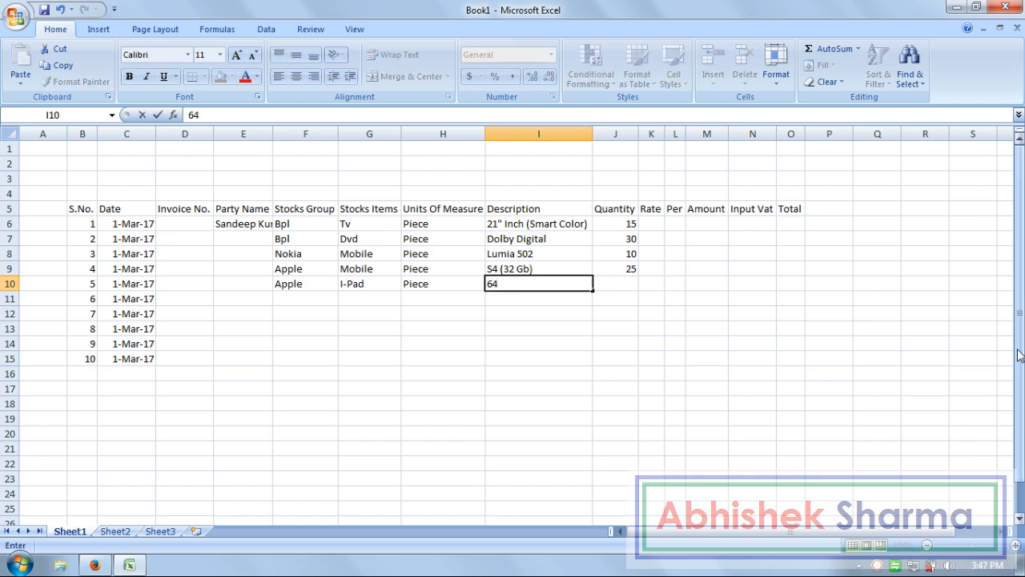
type(" Gb (Tablet)")
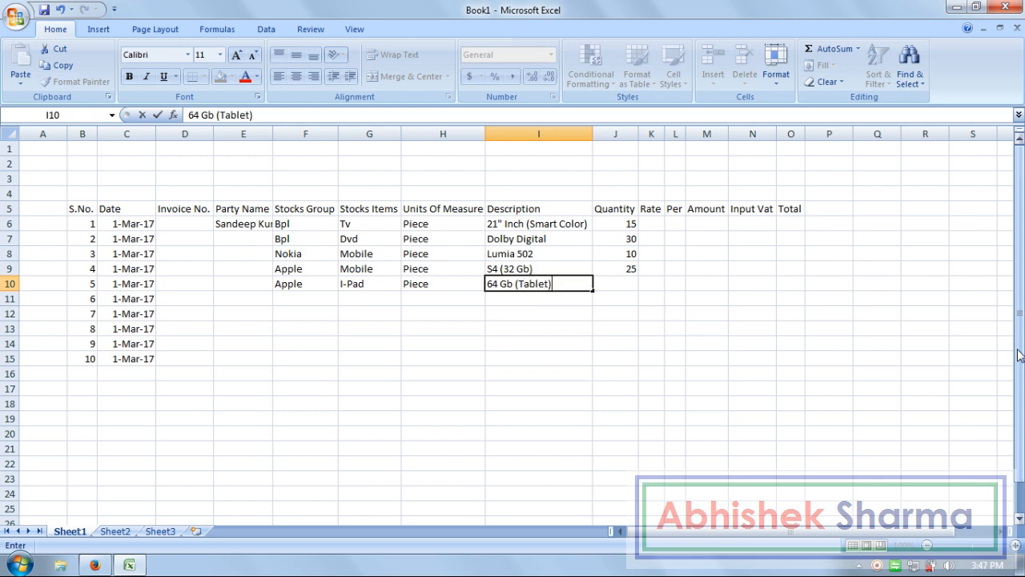
key("Tab")
type("20")
key("Return")
In the sixth record, enter stock group "Motorolla", item "Mobile" and unit "Piece" in cells F11 to H11.
key("Left")
key("Left")
key("Left")
key("Left")
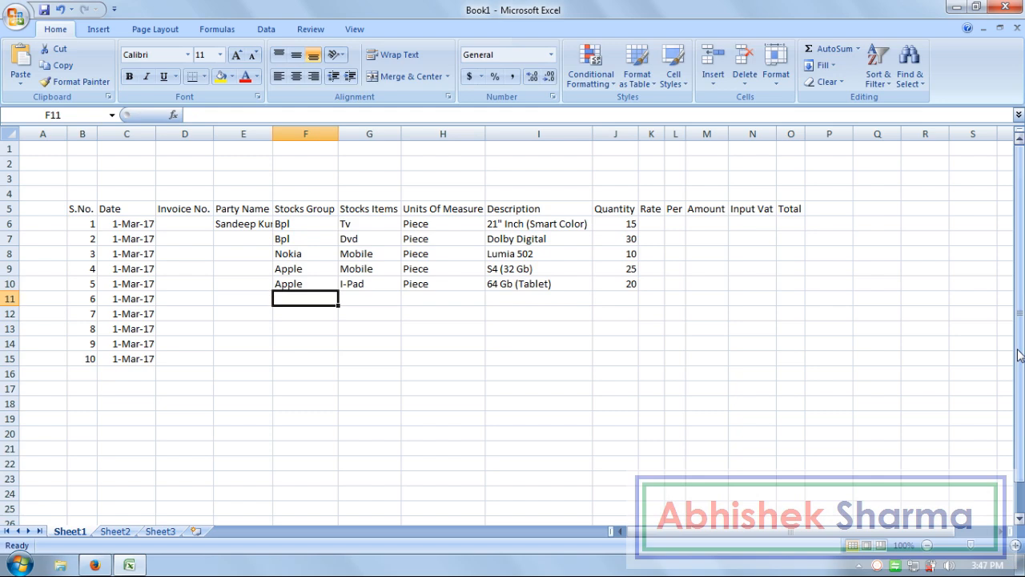
type("Motorolla")
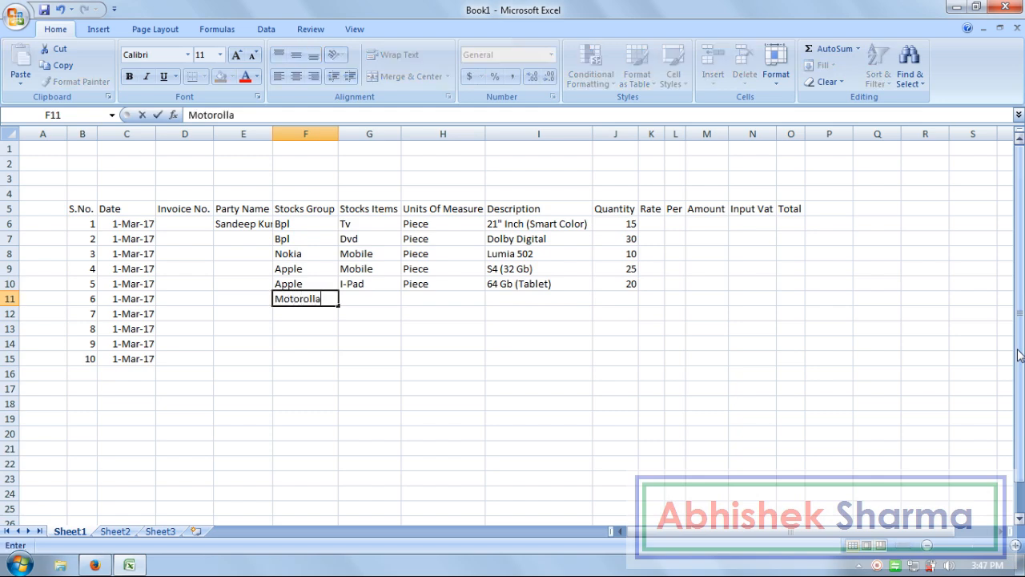
key("Tab")
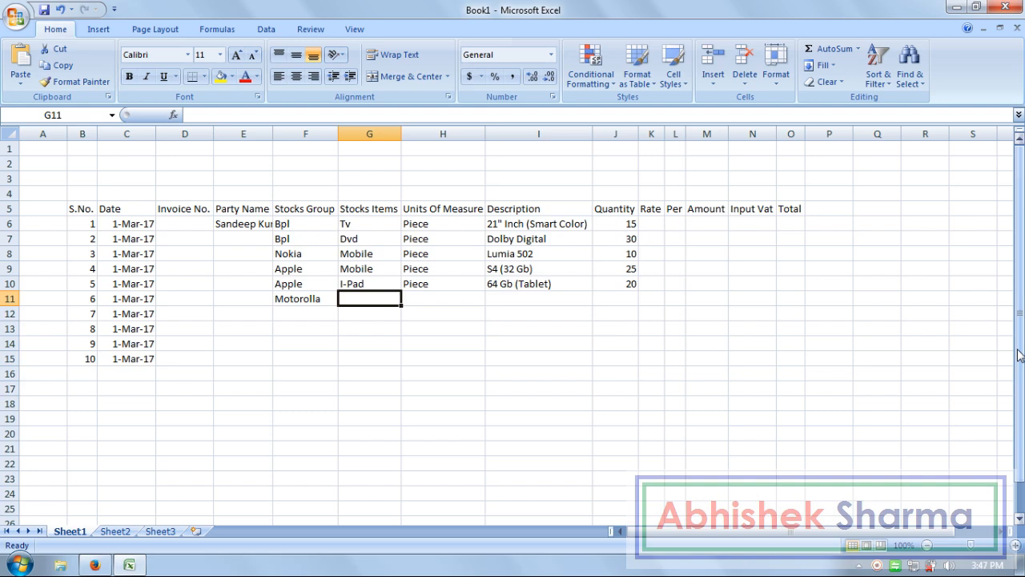
type("Mobile")
key("Tab")
type("Piece")
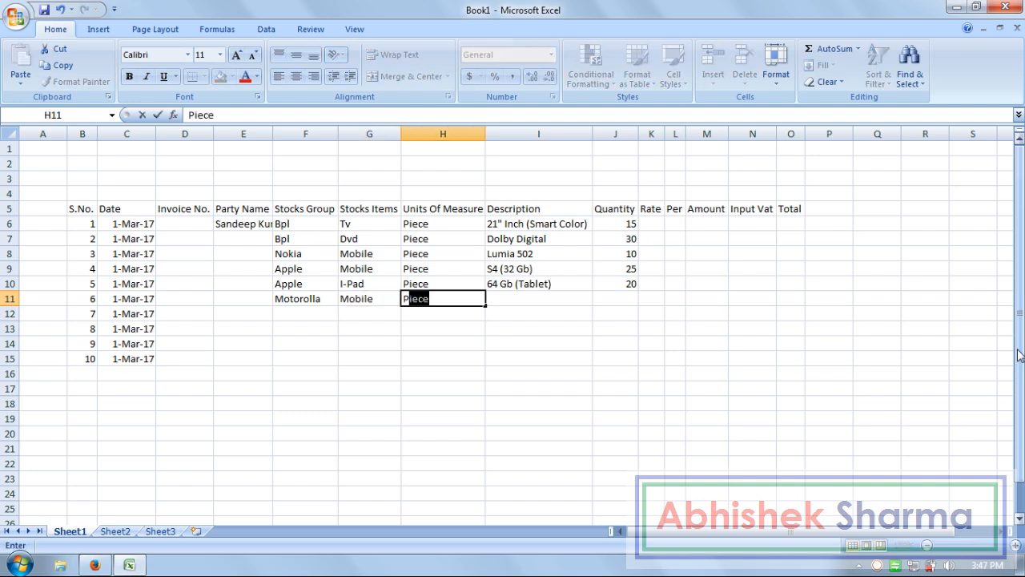
key("Tab")
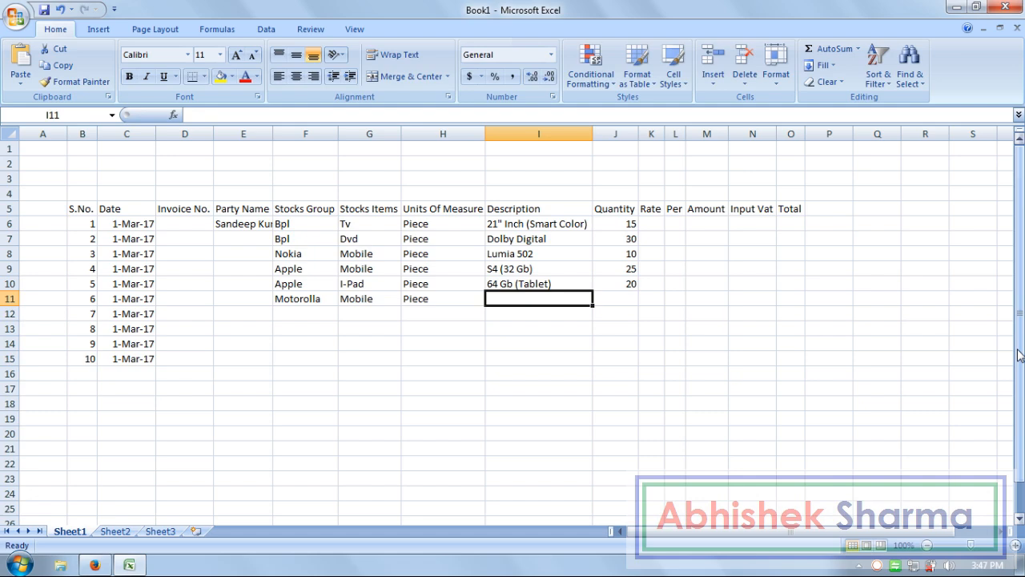
Enter the description "X3 Smart" in I11 and a quantity of 12 in J11.
type("X3")
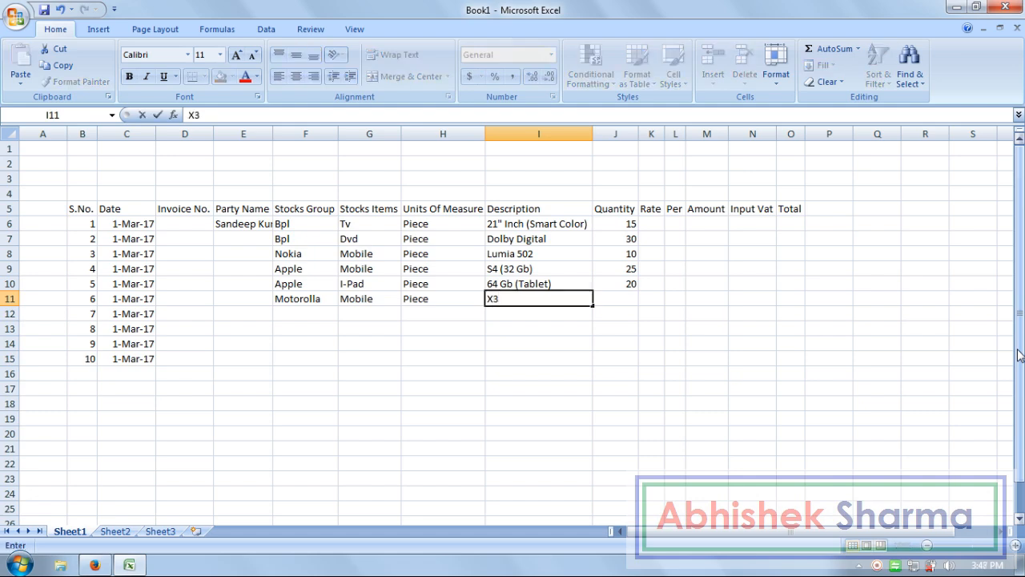
type(" Smart")
key("Return")
key("Up")
key("Right")
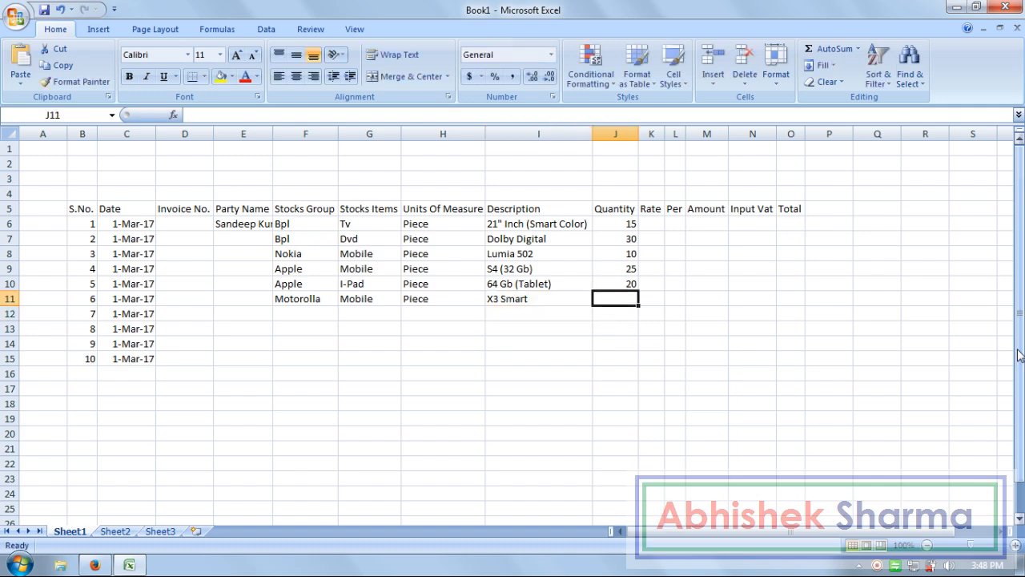
type("12")
key("Return")
In the seventh record, enter stock group "Tcl", item "Tv" and unit "Piece" in cells F12 to H12.
key("Left")
key("Left")
key("Left")
key("Left")
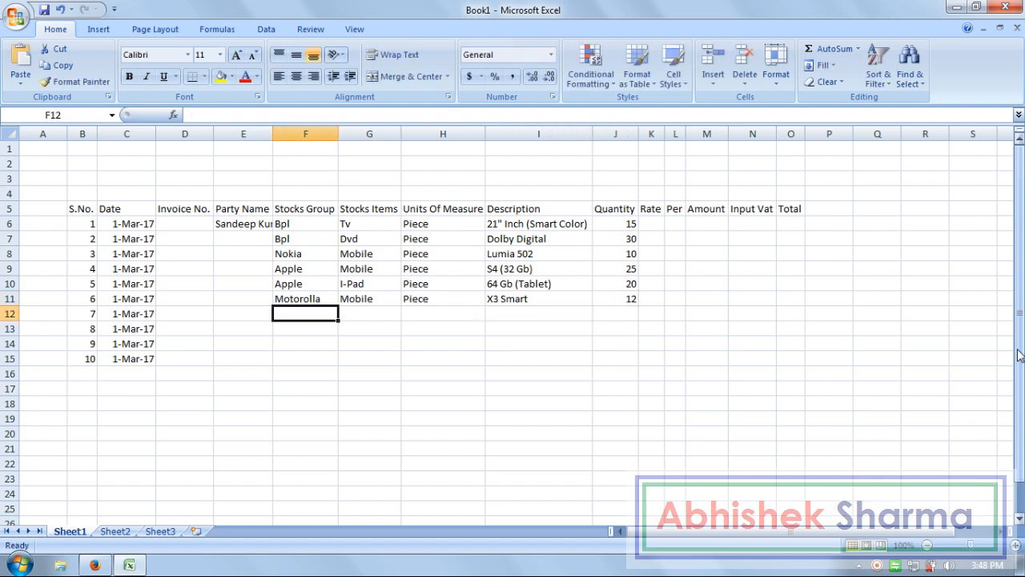
key("Left")
key("Left")
key("Right")
key("Right")
type("Tcl")
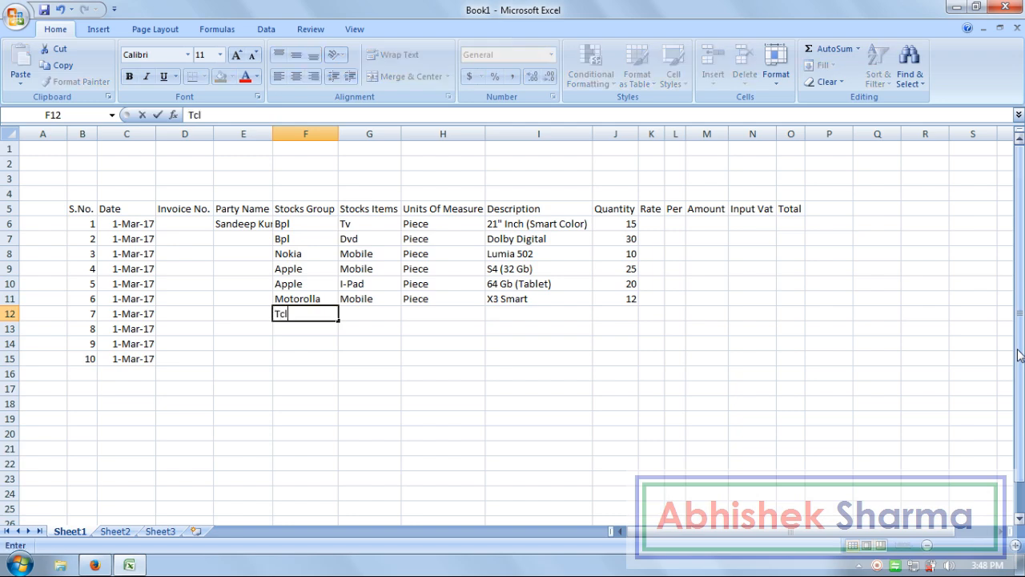
key("Tab")
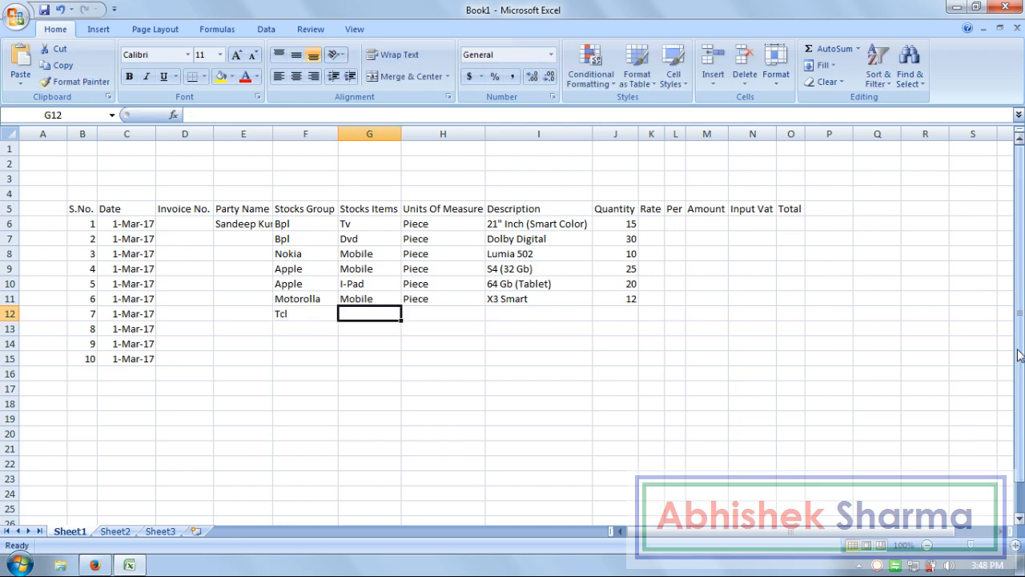
type("Tv")
key("Tab")
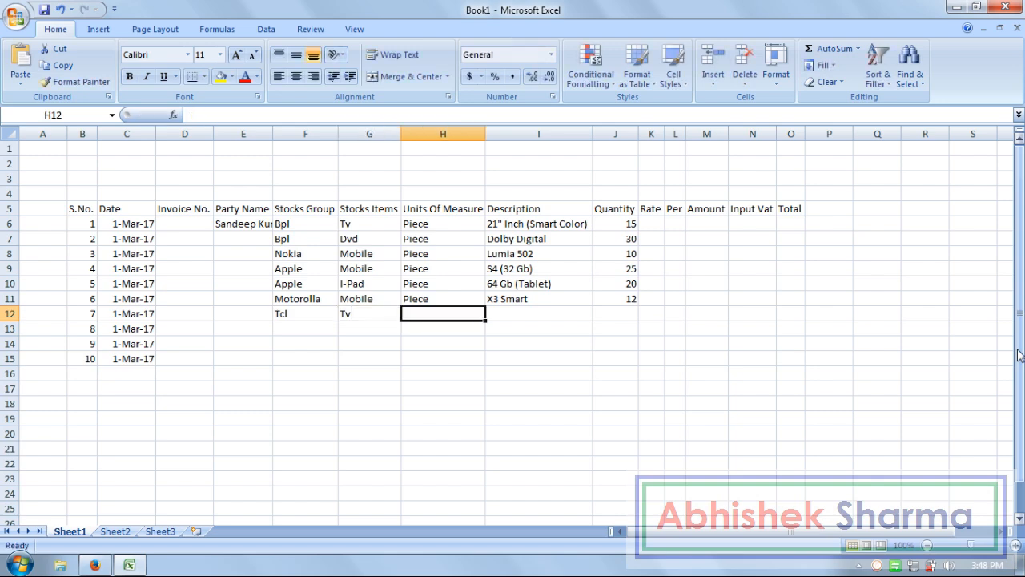
type("P")
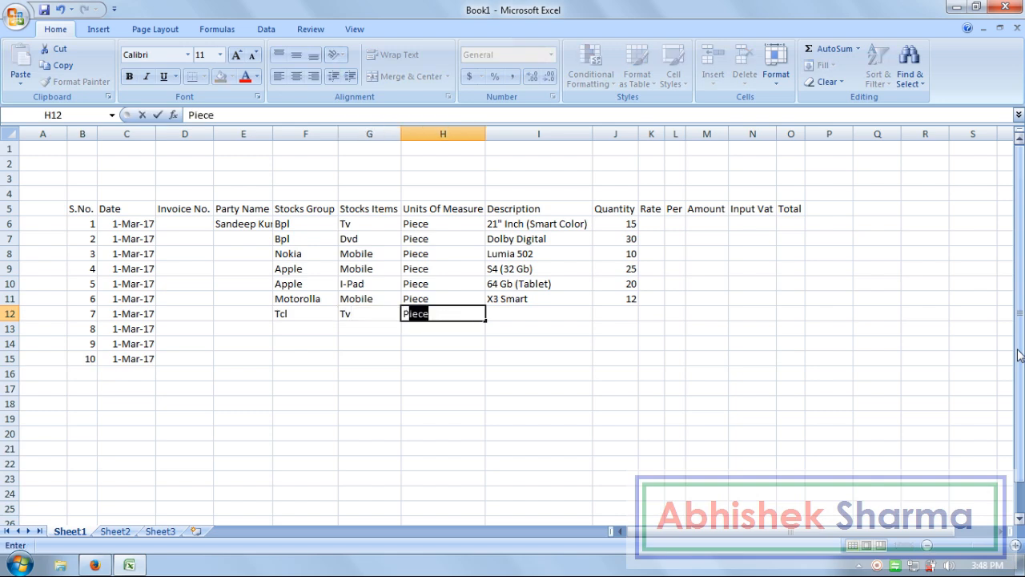
key("Tab")
Enter the description '32" inch (Vision)' in I12 and a quantity of 16 in J12.
type("32")
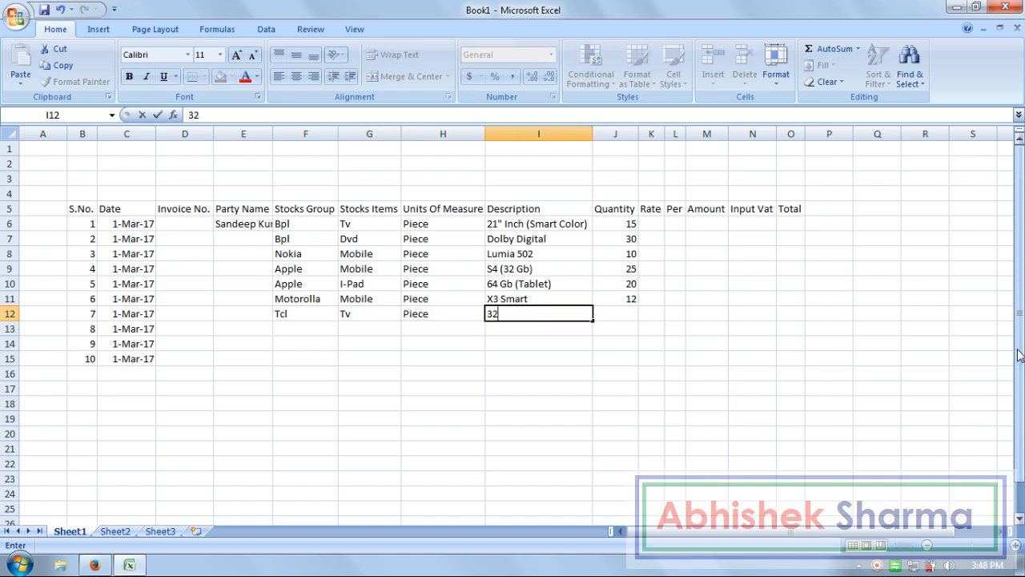
type(":")
key("BackSpace")
type("\" inch (Visi")
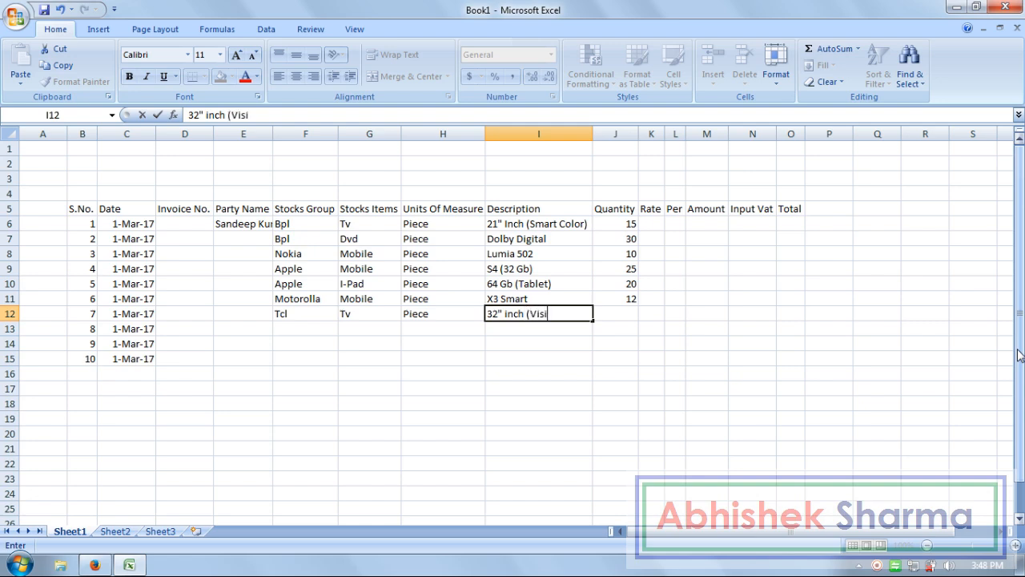
type("on)")
key("Tab")
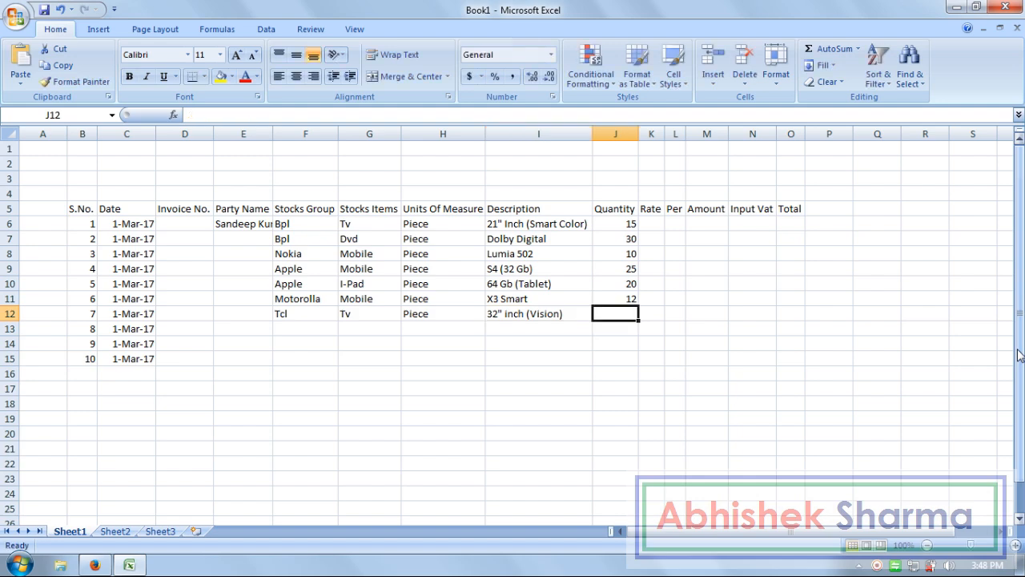
type("16")
key("Return")
In the eighth record, enter stock group "Samsung" in F13 and item "Tablet" in G13.
key("Left")
key("Left")
key("Left")
key("Left")
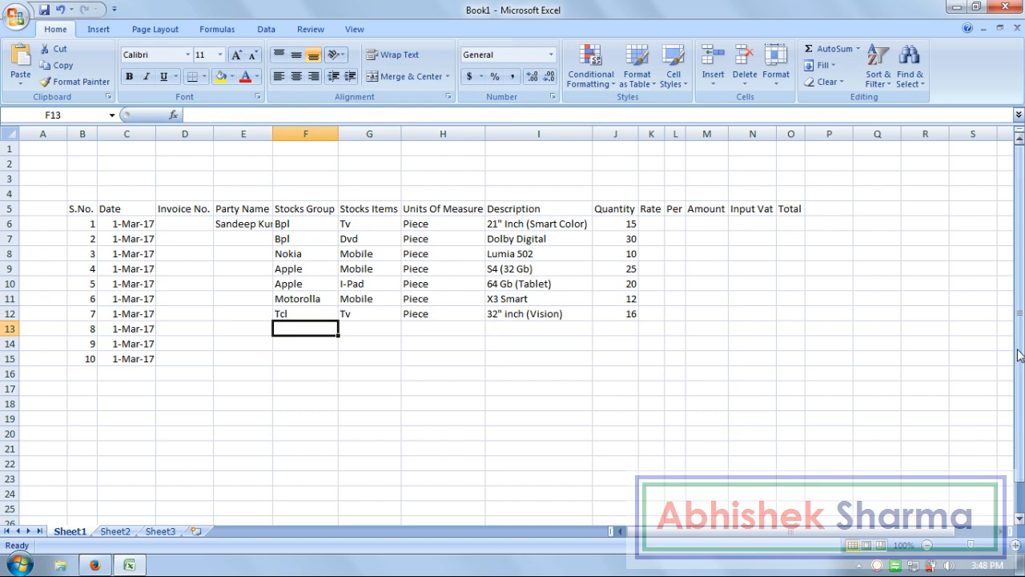
type("Samsung")
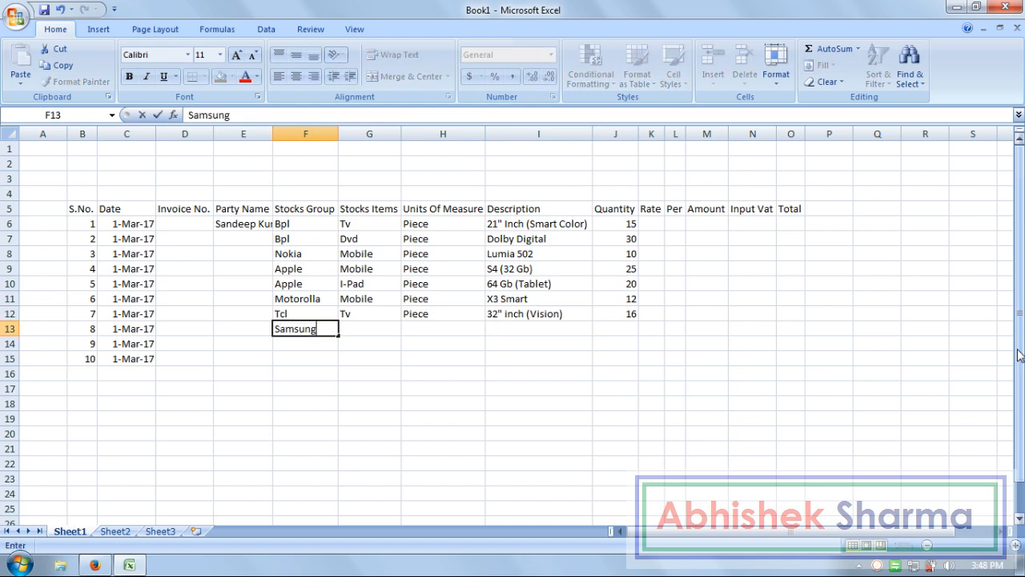
key("Tab")
type("Tablet")
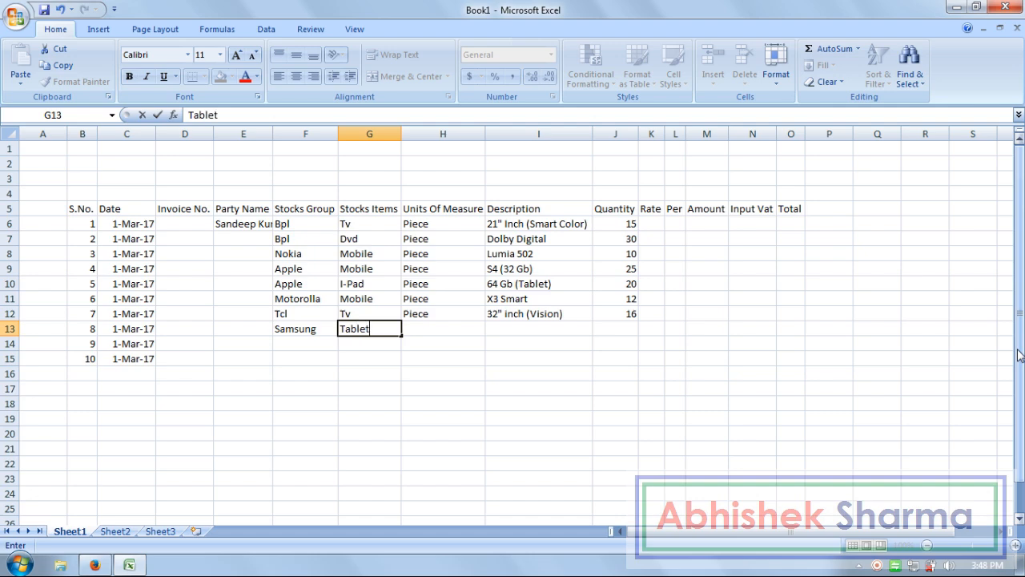
key("Tab")
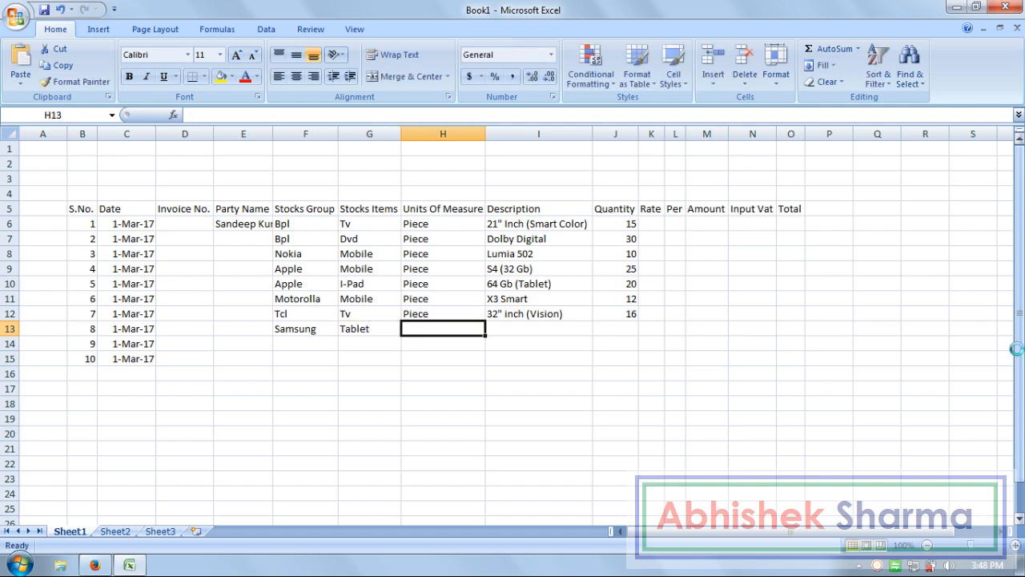
key("ctrl+p")
type("op")
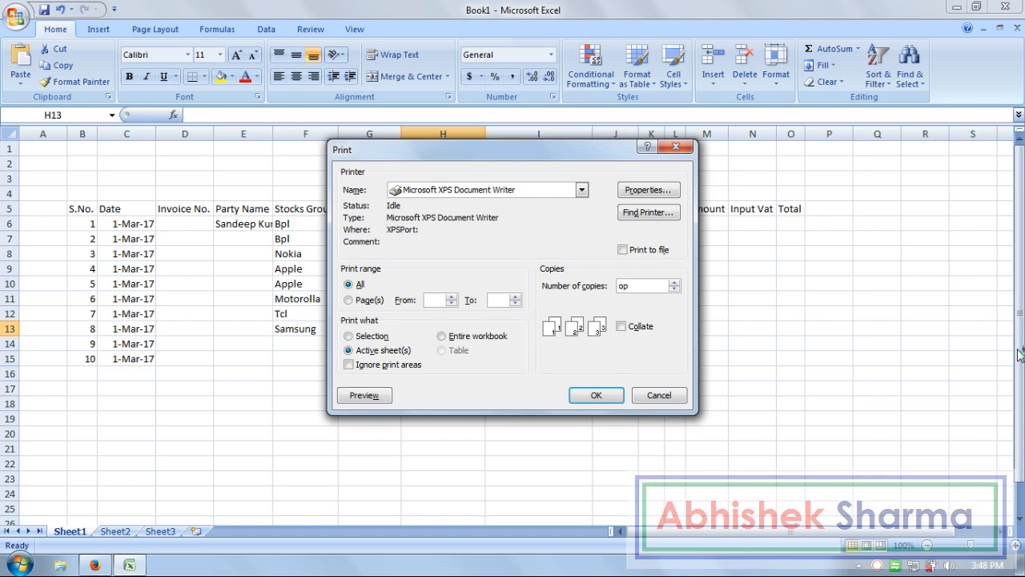
key("Escape")
Enter the unit "Piece" in H13 and the description "8 Gb (Tablet)" with a capital T in I13.
type("p")
key("Tab")
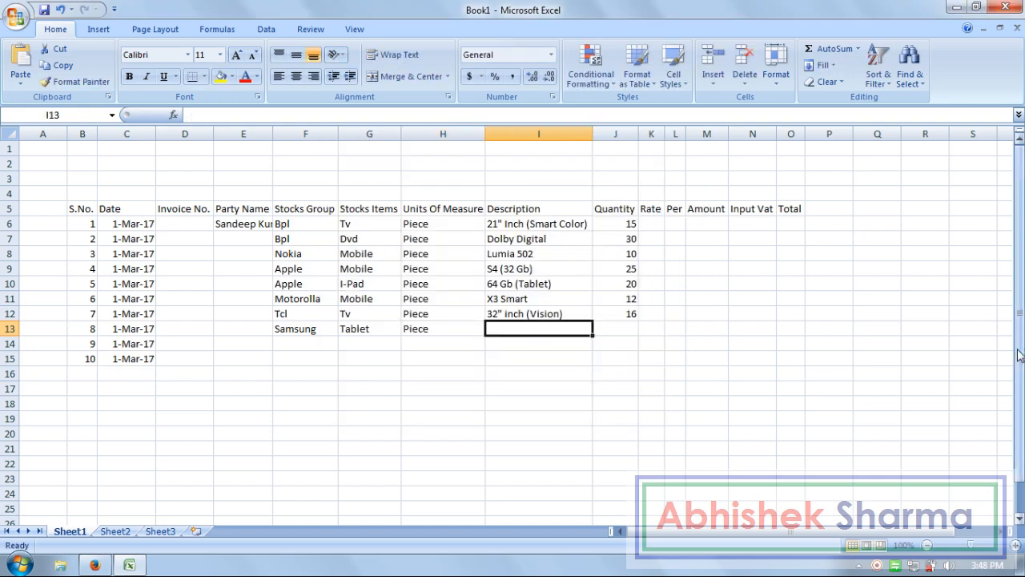
type("8 Gb")
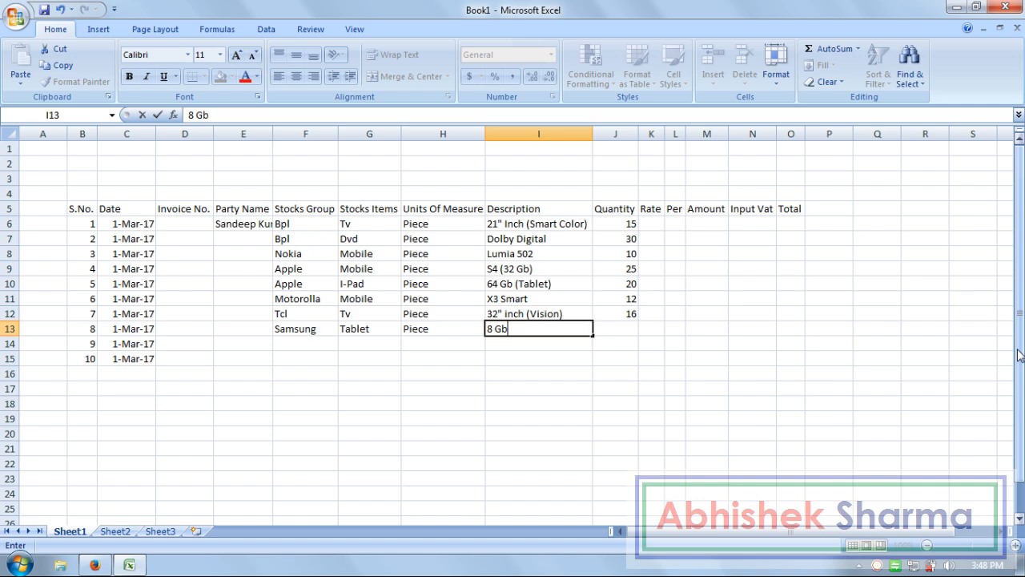
type(" (tablet)")
key("F2")
key("Left")
key("Left")
key("Left")
key("Left")
key("Left")
key("Left")
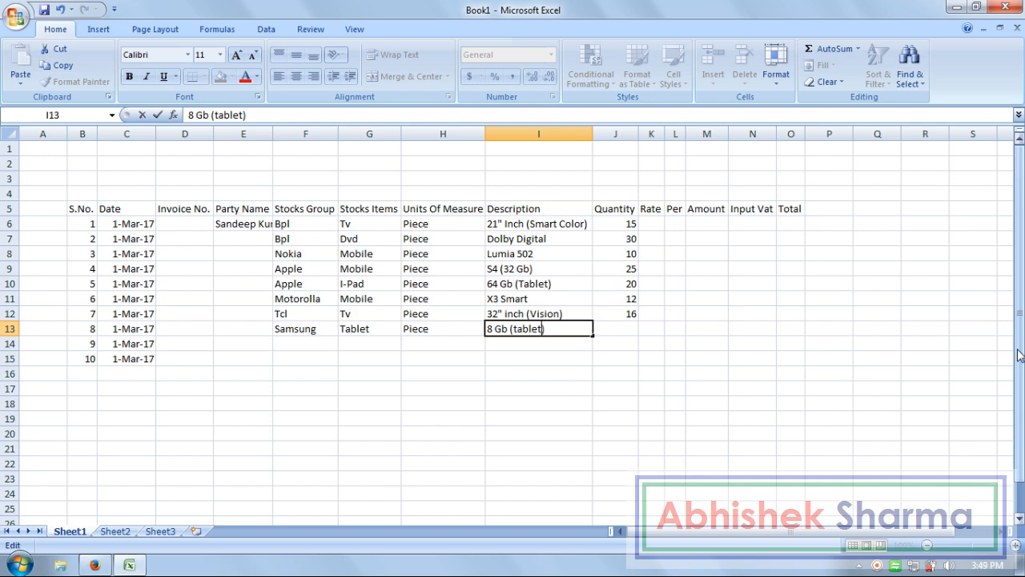
key("BackSpace")
type("T")
key("Return")
Enter a quantity of 12 for the Samsung tablet in J13.
key("Right")
key("Right")
key("Up")
key("Left")
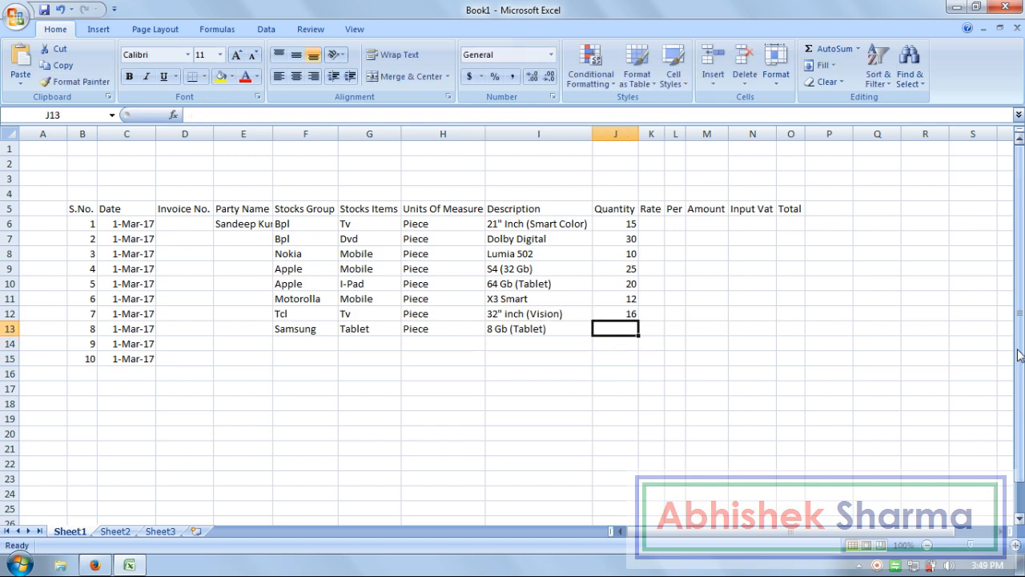
type("12")
key("Return")
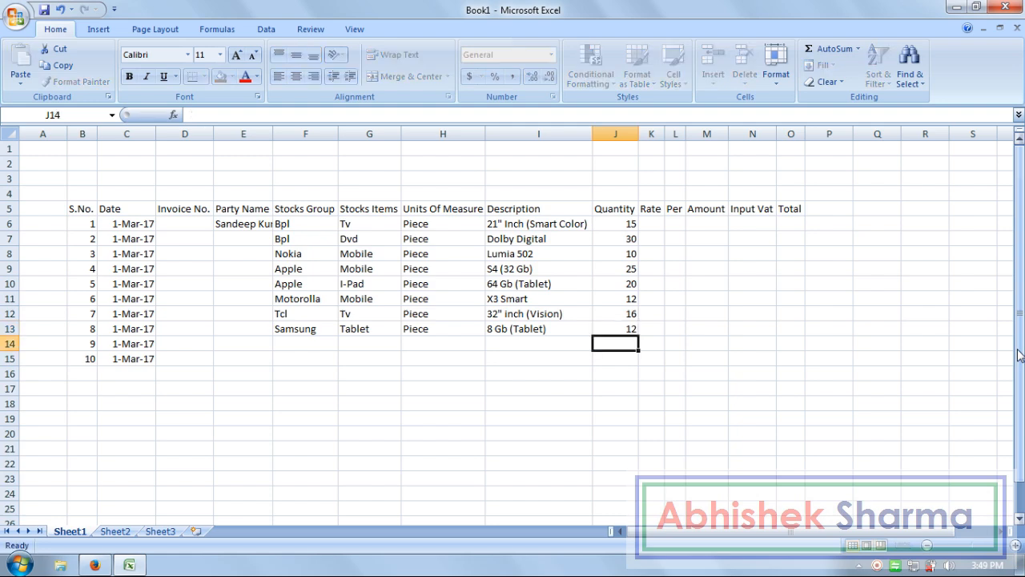
In the ninth record, enter the stock group "Datawind" in F14.
key("Left")
key("Left")
key("Left")
key("Left")
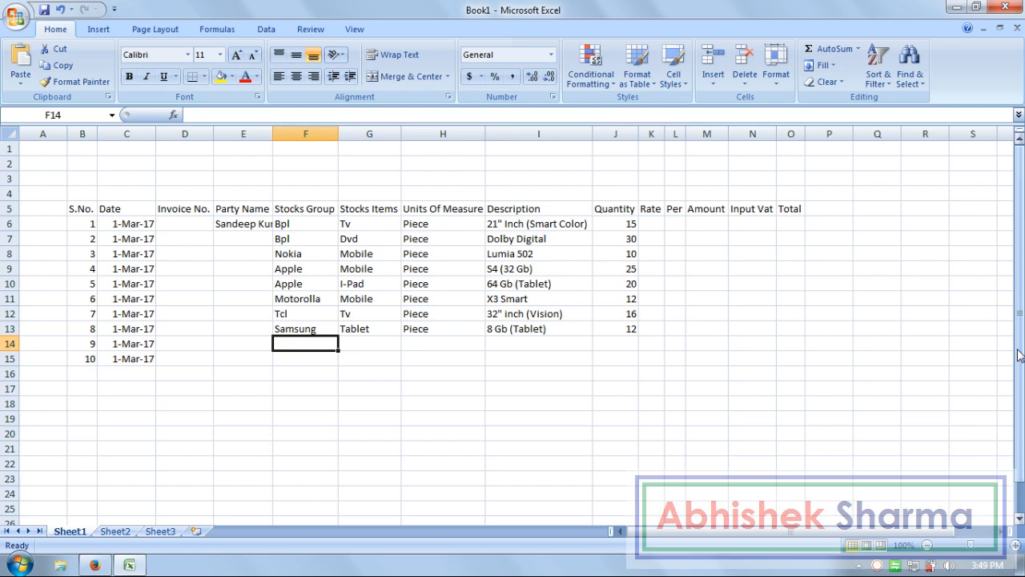
type("Da")
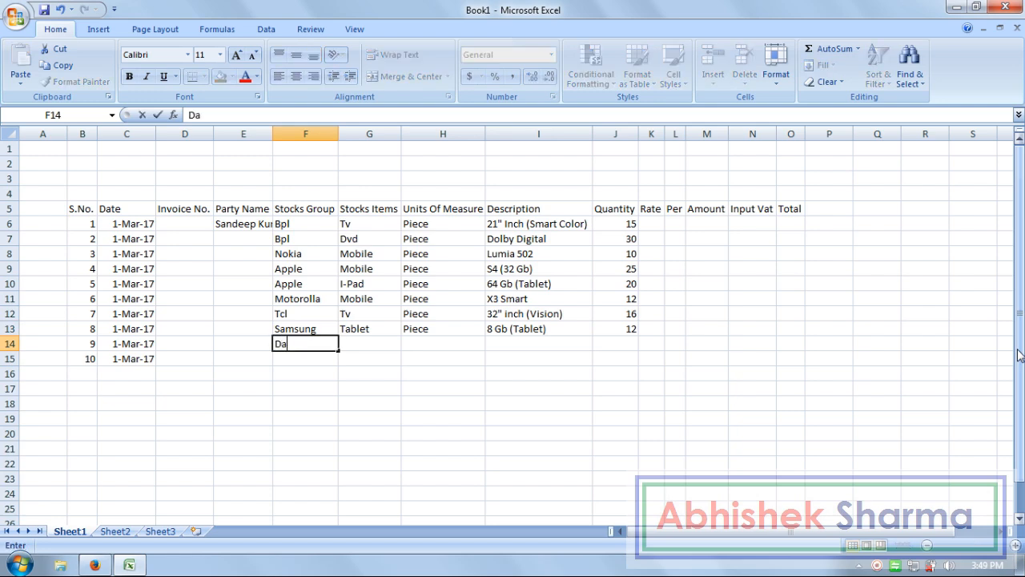
type("tawind")
key("Tab")
Enter the stock item "Tablet" in G14 and the unit "Piece" in H14.
type("t")
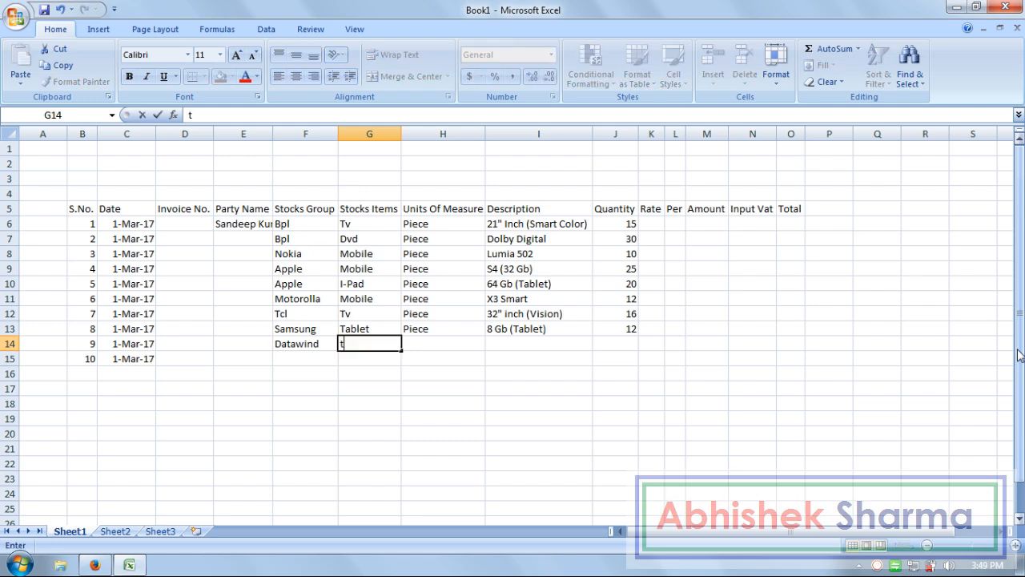
key("Return")
key("Up")
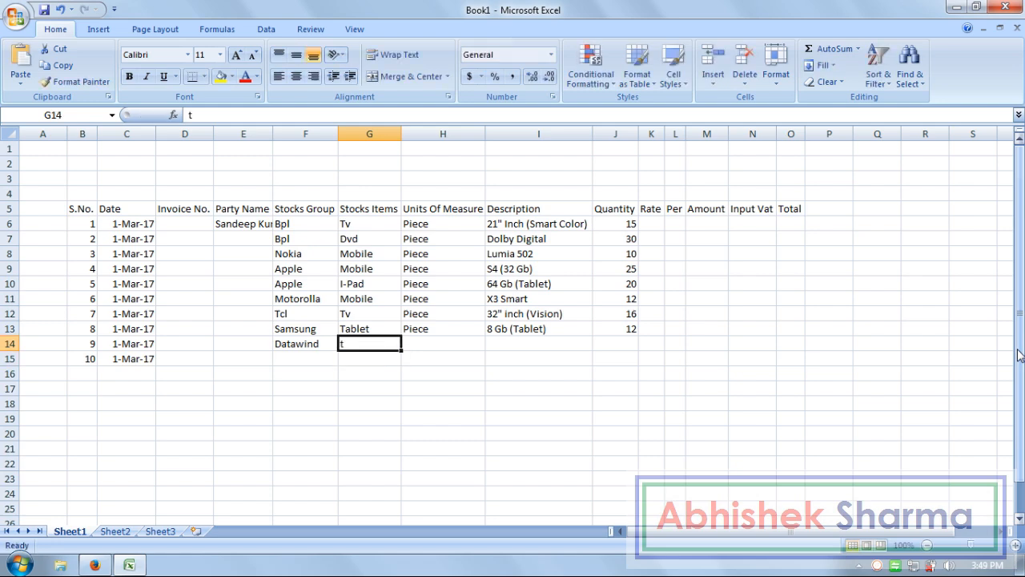
type("Tablet")
key("Tab")
type("Piece")
key("Tab")
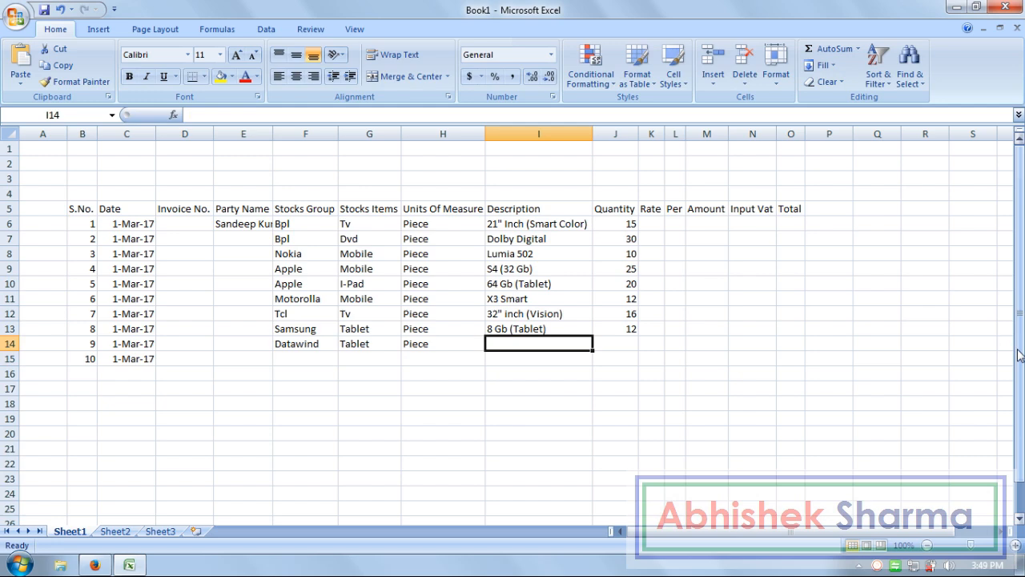
Enter the description "8 Gb (Tablet 3g)" for the Datawind tablet in I14.
type("8 Gb (Tablet")
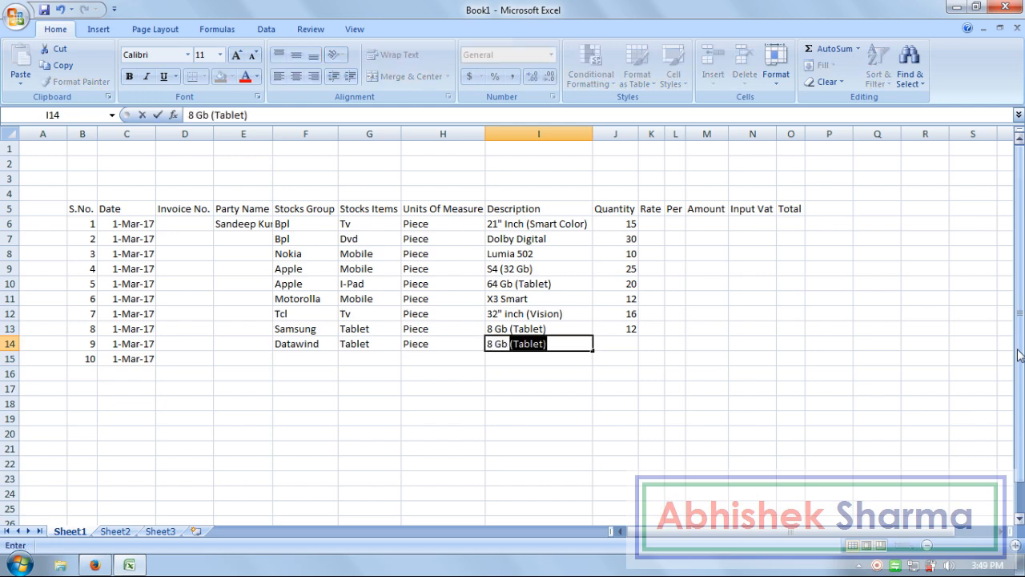
key("F2")
key("Left")
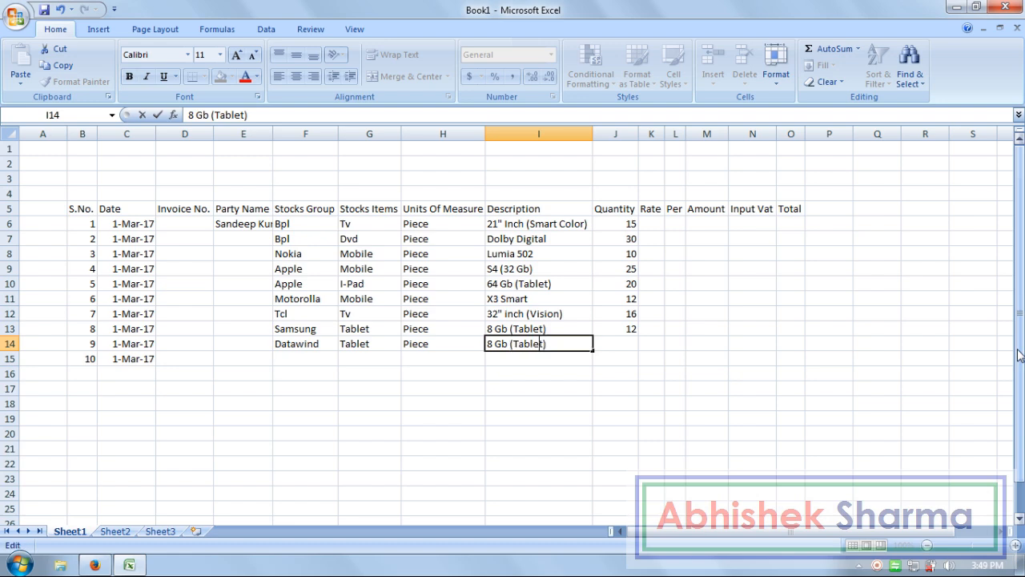
key("Page_Down")
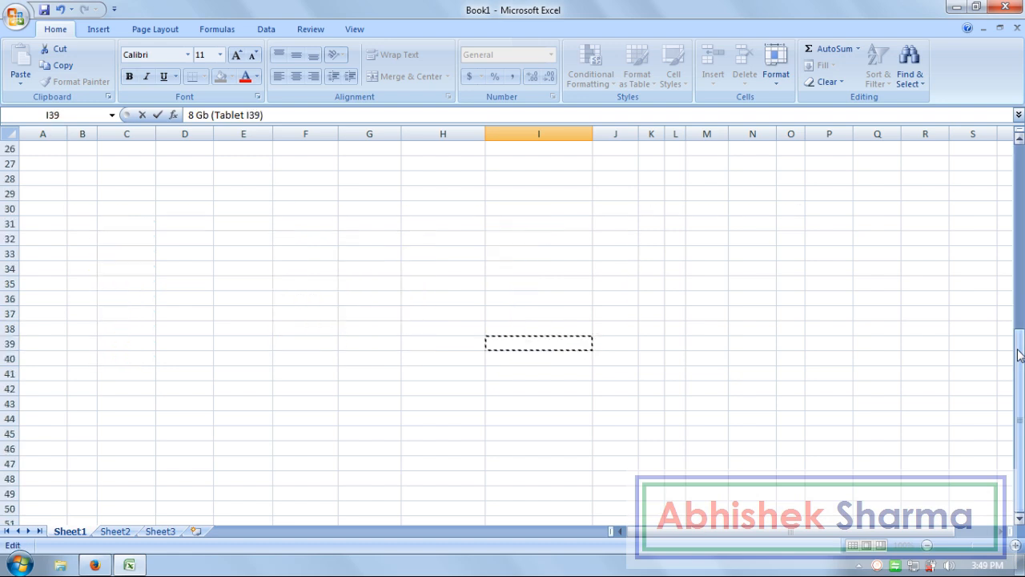
key("Left")
left_click(595, 225)
key("ctrl+Up")
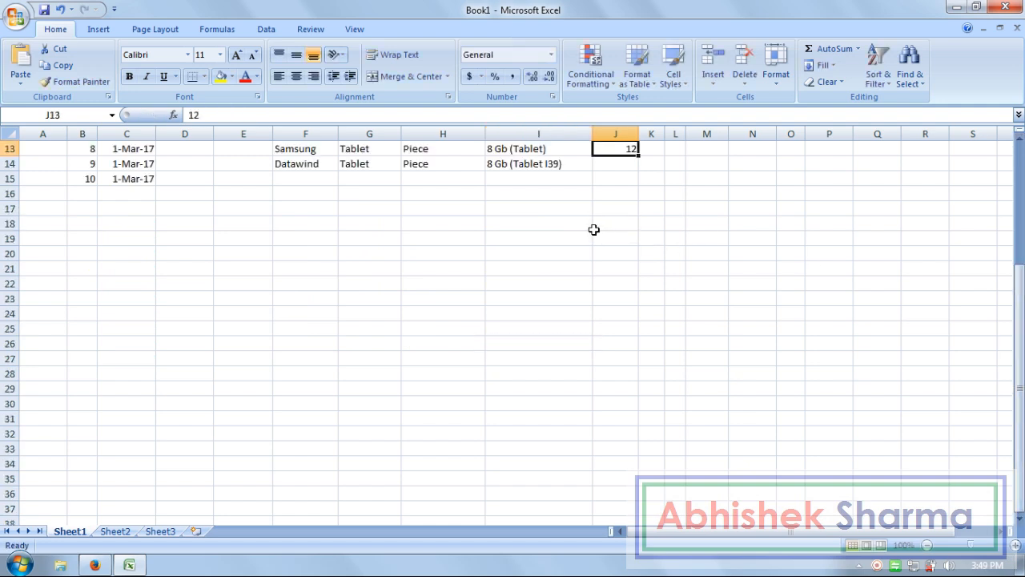
key("Left")
key("Down")
key("F2")
key("Left")
key("BackSpace")
type("g")
key("Left")
key("Left")
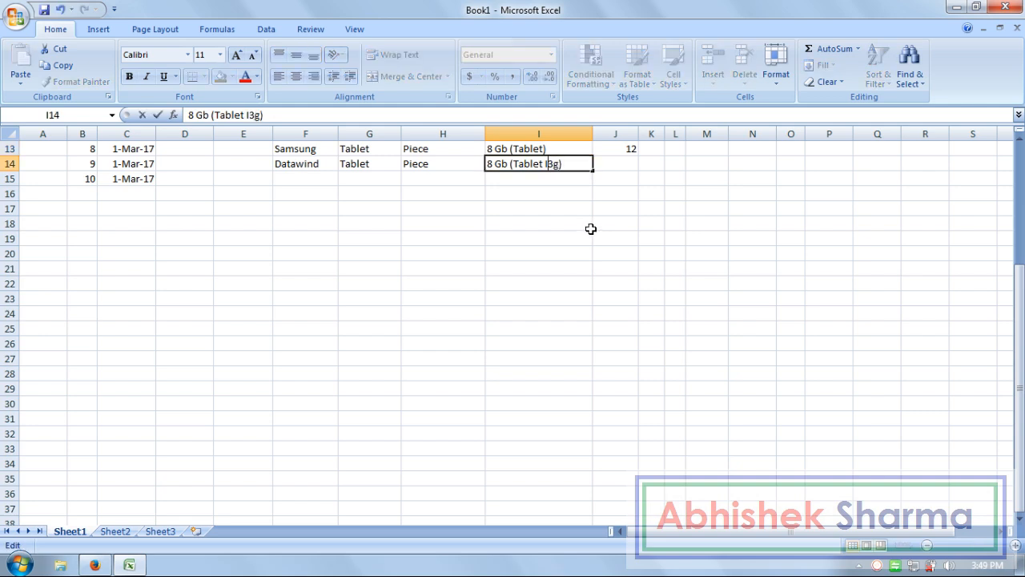
key("BackSpace")
key("Return")
Enter a quantity of 25 for the Datawind tablet in J14.
key("Up")
key("Up")
key("Up")
key("Up")
key("Up")
key("Up")
key("Up")
key("Up")
key("Up")
key("Up")
key("Up")
key("Up")
key("Up")
key("Up")
key("Down")
key("Down")
key("Down")
key("Down")
key("Down")
key("Down")
key("Down")
key("Down")
key("Down")
key("Down")
key("Down")
key("Down")
key("Down")
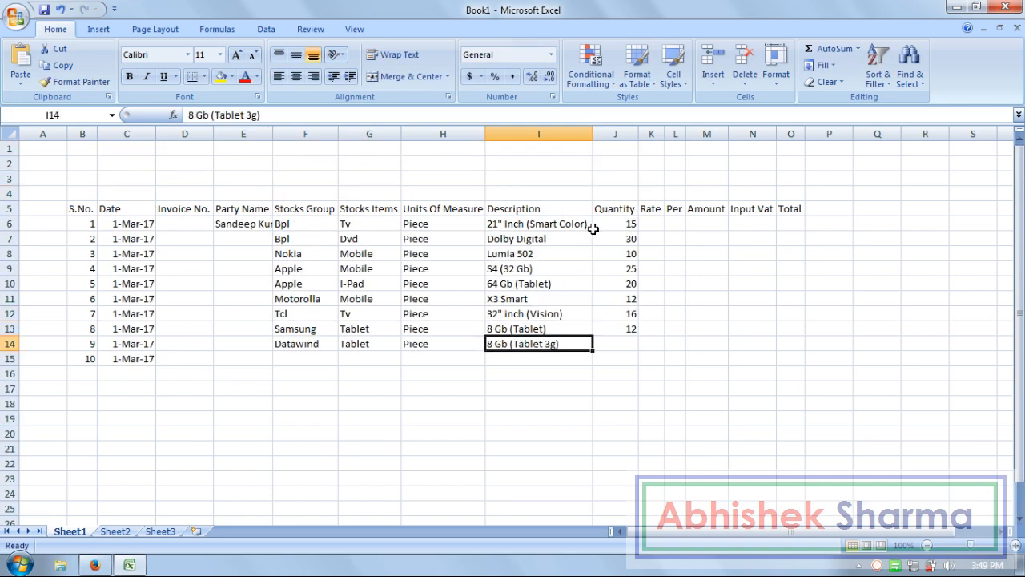
key("Right")
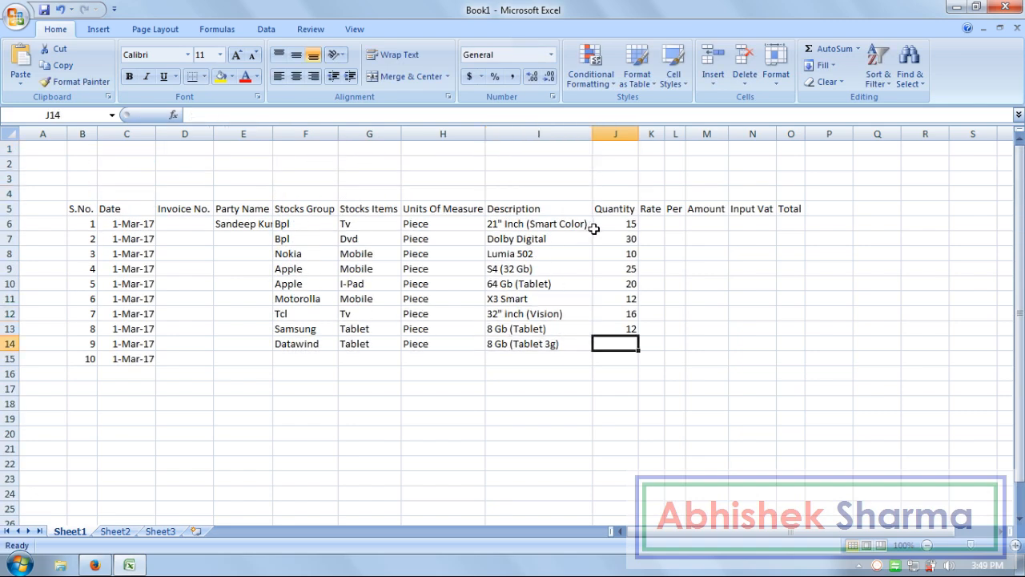
type("25")
key("Return")
In the tenth record, enter the stock group "Datawind" in F15.
key("Left")
key("Left")
key("Left")
key("Left")
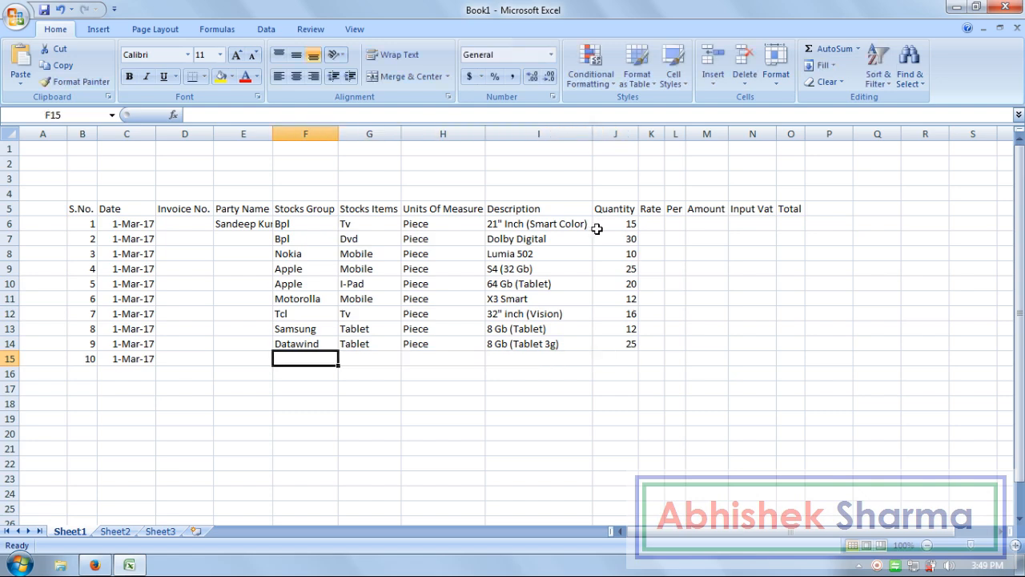
type("Datawinf")
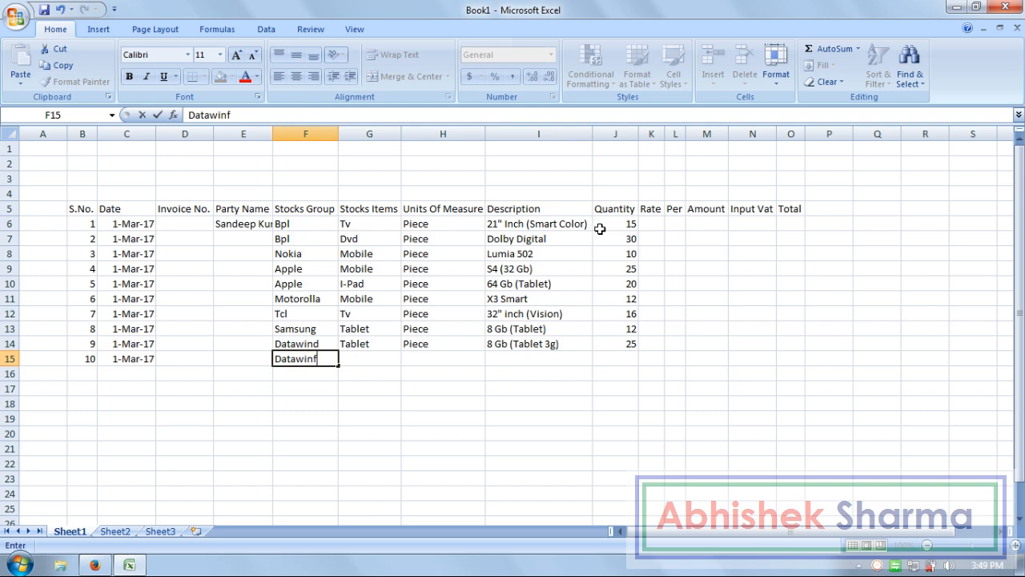
key("BackSpace")
type("d")
key("Right")
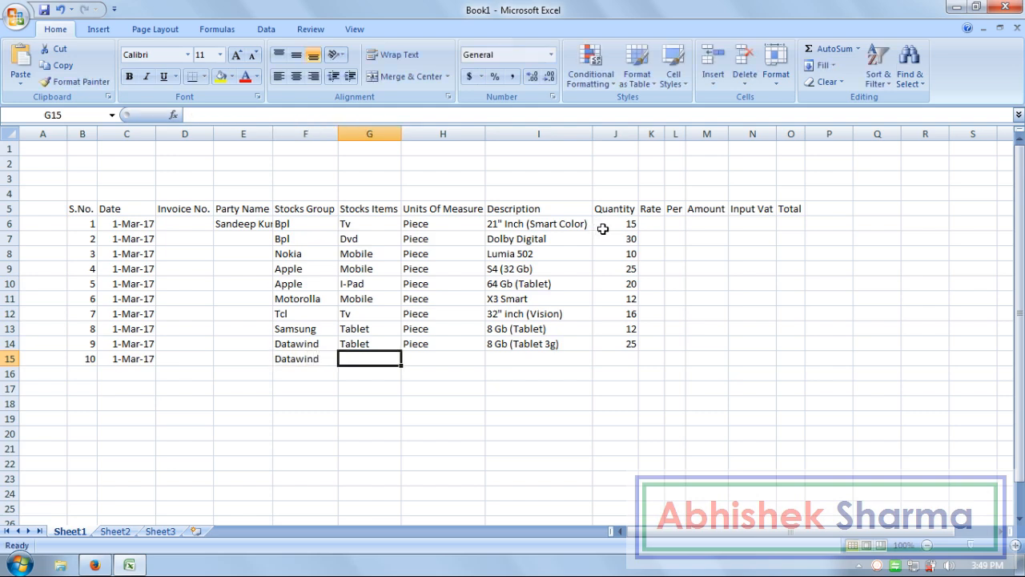
Enter the stock item "Mobile" in G15 and the unit "Piece" in H15.
type("Mobile")
key("Right")
type("Piece")
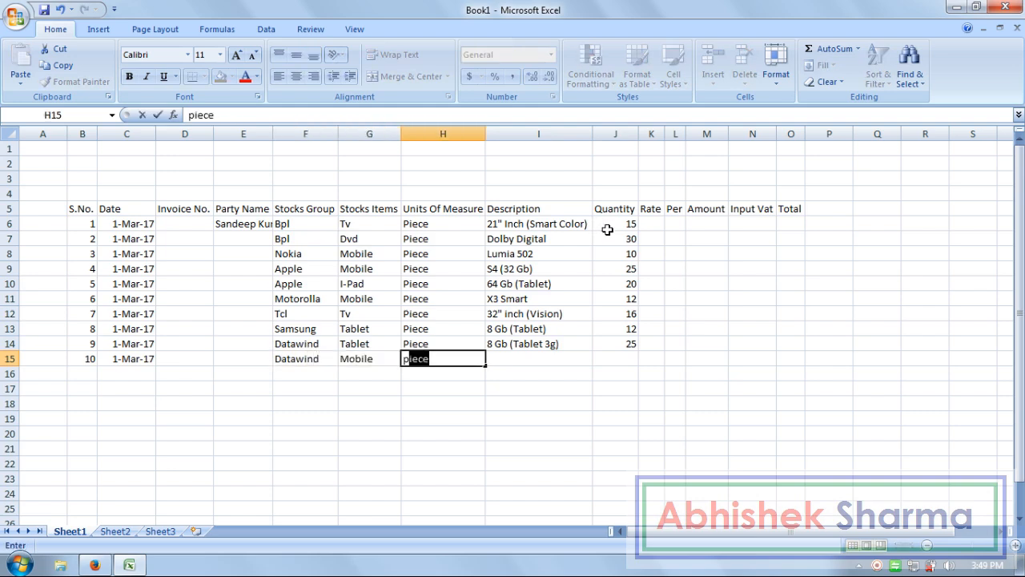
key("Right")
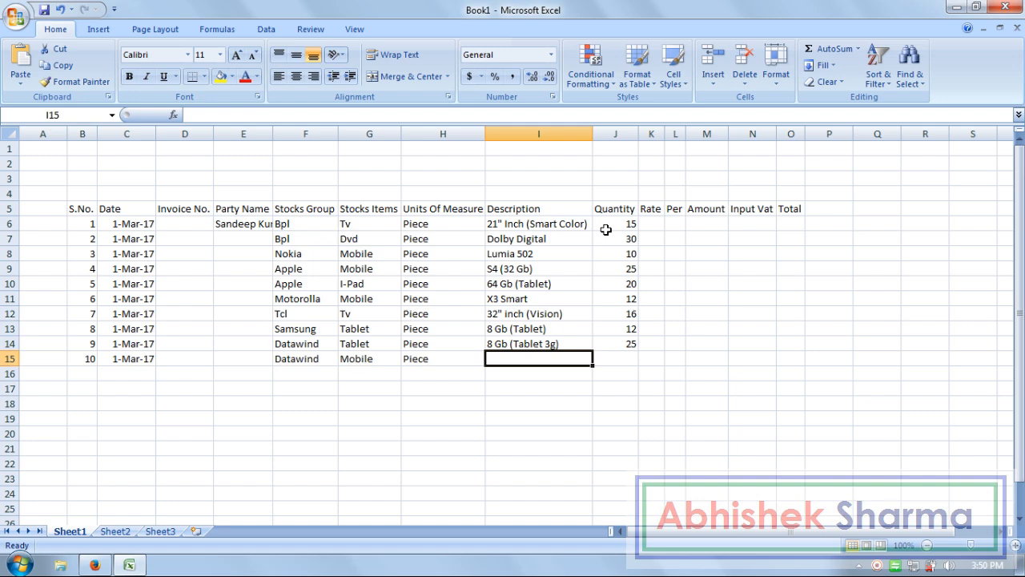
Enter the description "Smart 4g" in I15 and a quantity of 30 in J15.
type("Smart")
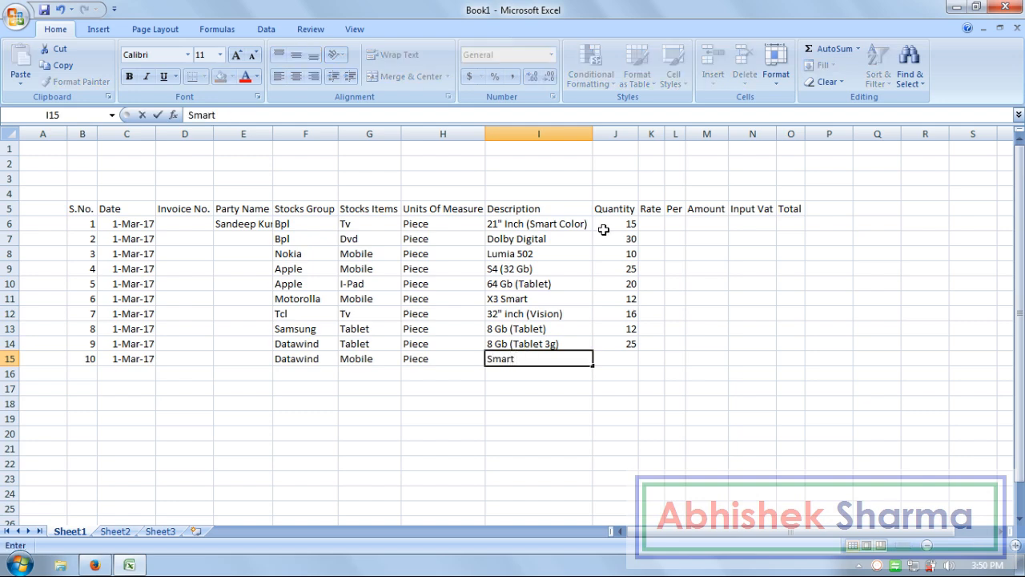
type(" 4G")
key("BackSpace")
type("g")
key("Tab")
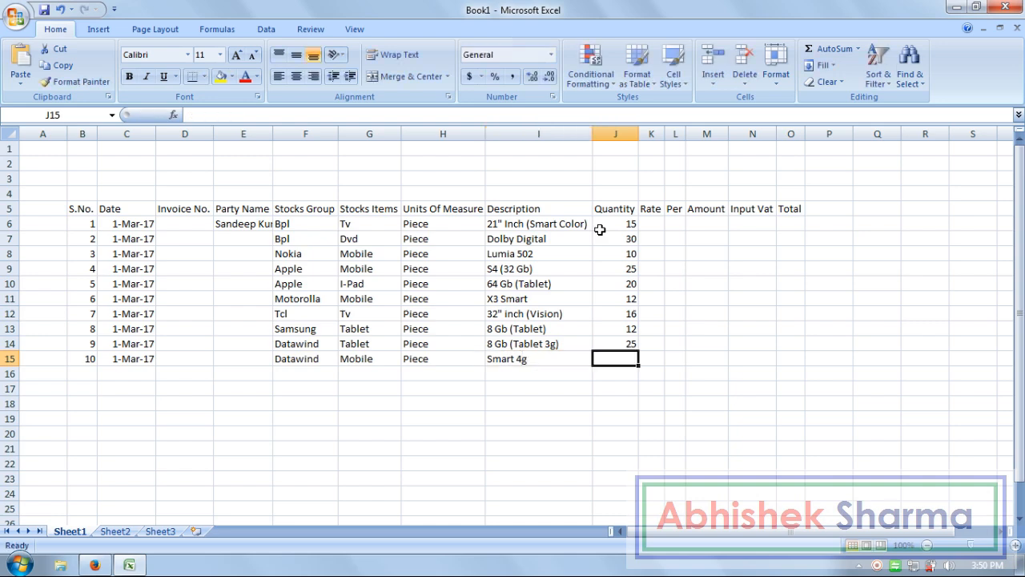
type("30")
key("Return")
Widen the Party Name column E so that the full party name fits.
key("Left")
key("Left")
key("Left")
key("Left")
key("Left")
key("Left")
key("Up")
key("Up")
key("Up")
key("Up")
key("Up")
key("Up")
key("Up")
key("Up")
key("Up")
key("Up")
key("Up")
key("Right")
key("Down")
key("Down")
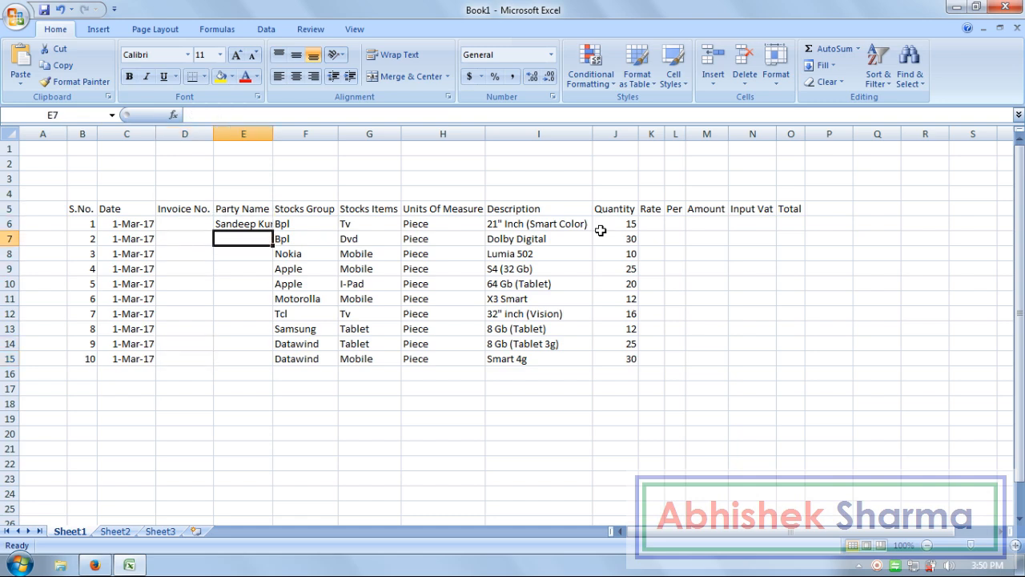
left_click_drag(273, 137, 293, 137)
left_click(265, 293)
Enter the invoice number "Gzb/Up/005" for the first record in D6.
left_click(208, 225)
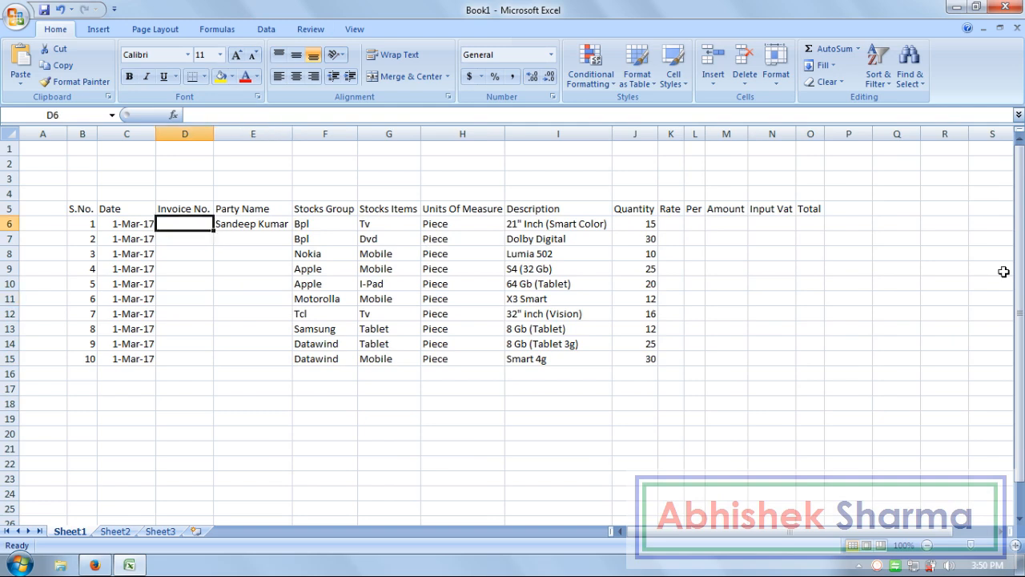
type("Gzb/Up")
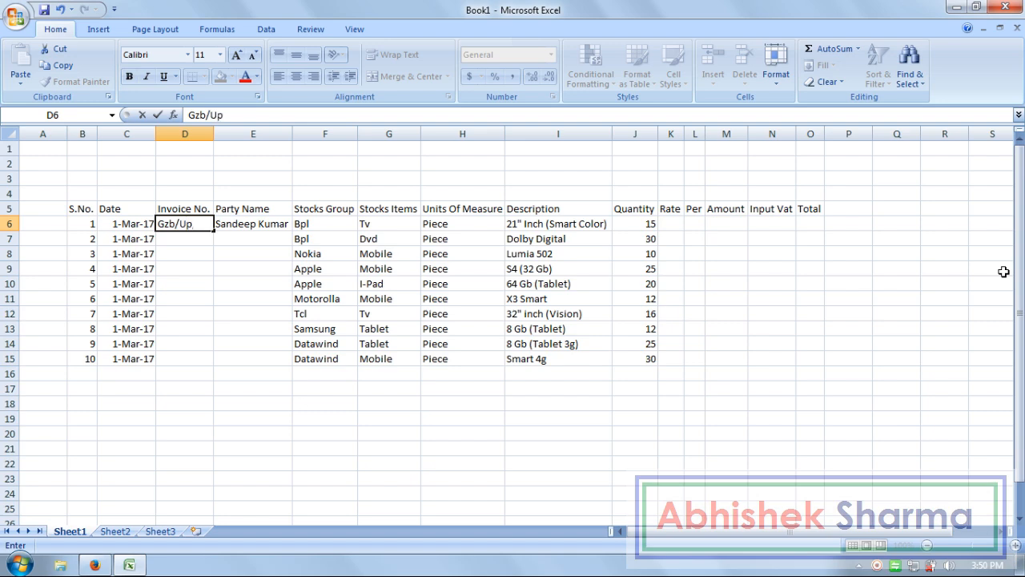
type("/00")
key("Tab")
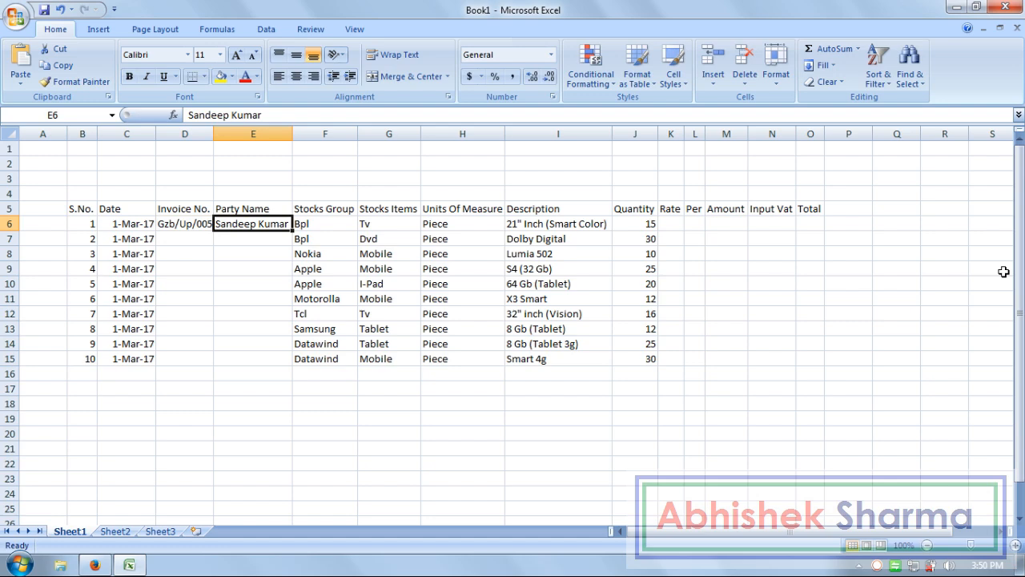
Copy the first record's invoice number down into D7 and change it to "Gzb/Up/006".
key("Tab")
key("Right")
key("Right")
key("Right")
key("Right")
key("Right")
key("Down")
key("Left")
key("Left")
key("Left")
key("Left")
key("Left")
key("Left")
key("Left")
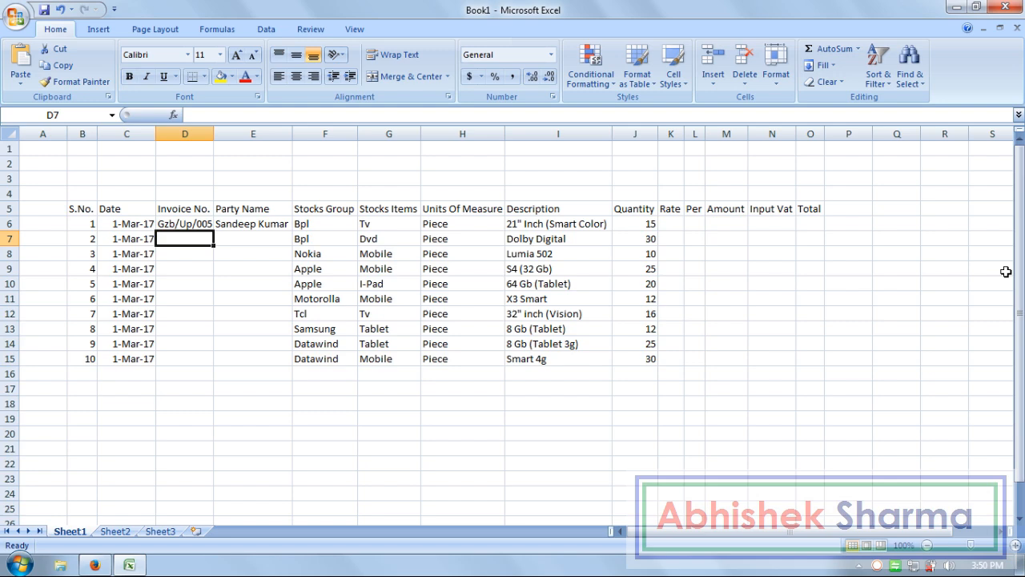
key("ctrl+d")
key("F2")
key("BackSpace")
type("6")
key("Return")
Copy the party name from E6 down into E7 for the second record.
key("Up")
key("Right")
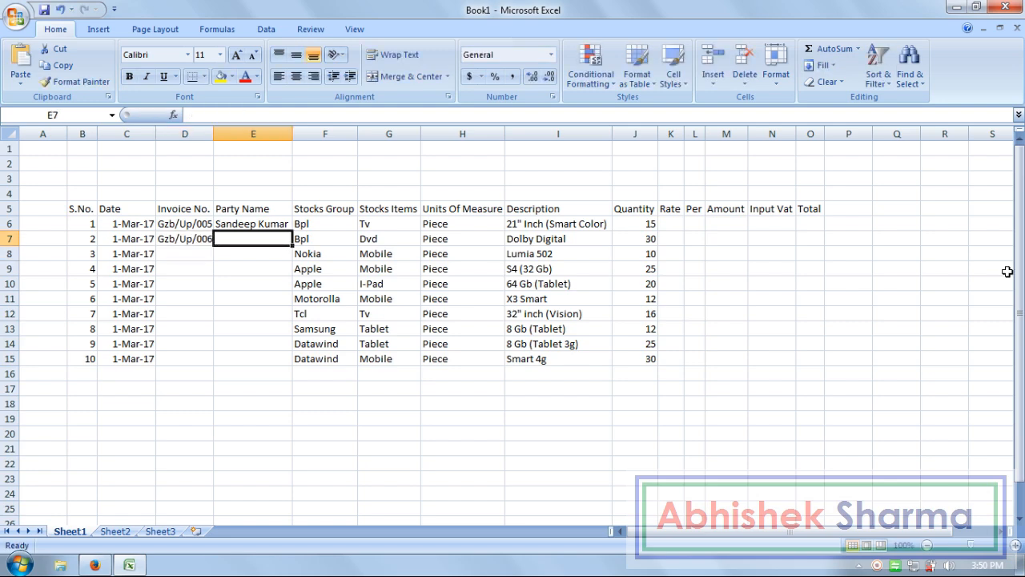
key("ctrl+d")
key("Right")
key("Right")
key("Right")
key("Right")
key("Down")
key("Left")
key("Left")
key("Left")
key("Left")
key("Left")
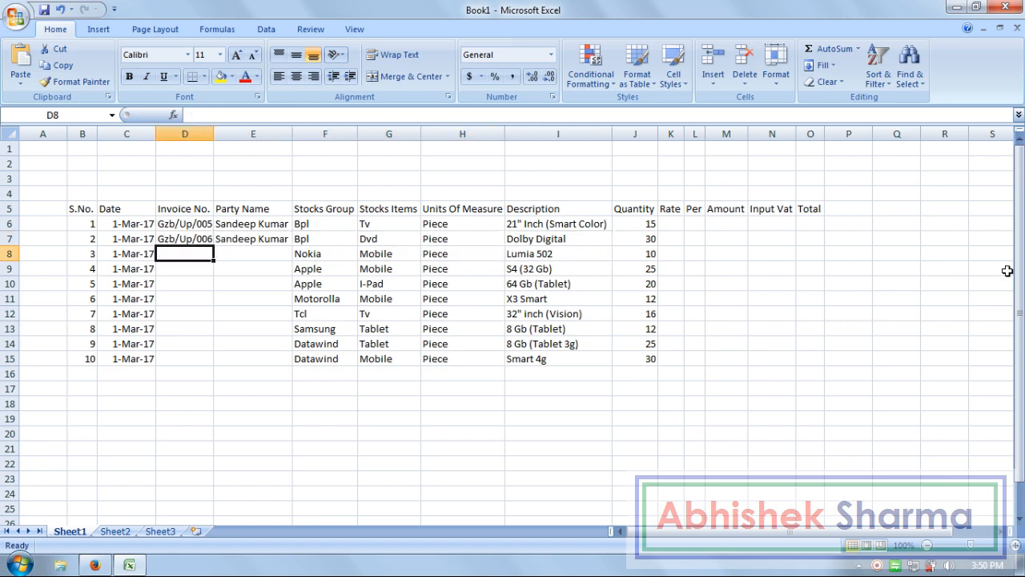
type("Gzb")
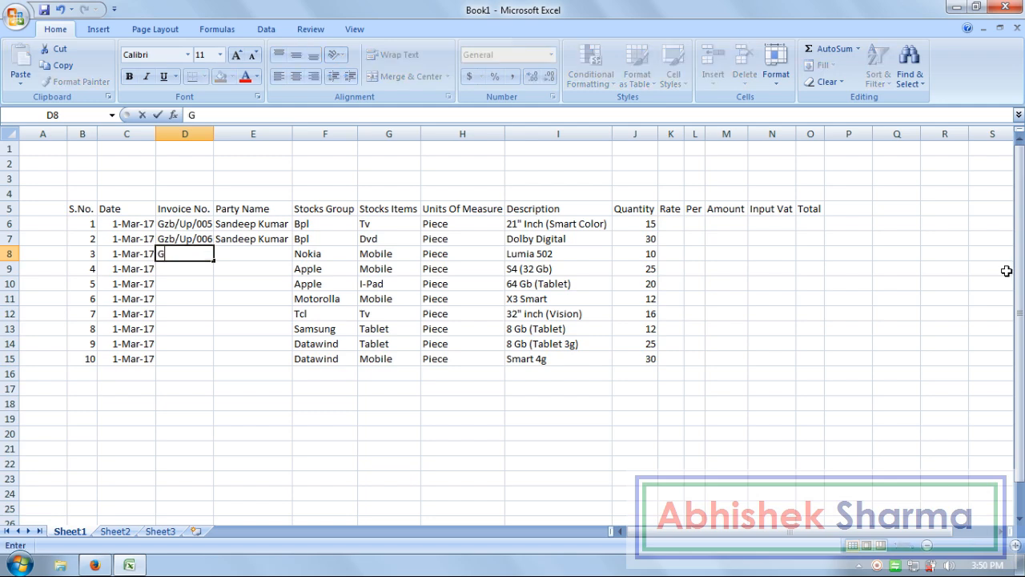
key("BackSpace")
key("BackSpace")
type("zb")
key("ctrl+Return")
Copy the second record's invoice number down into D8 and change it to "Gzb/Up/007".
key("ctrl+d")
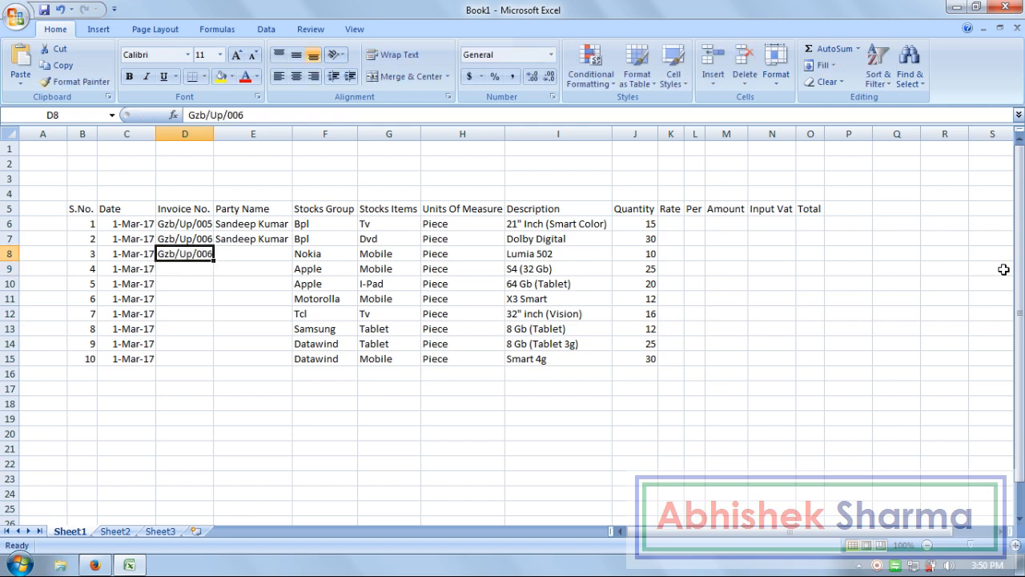
key("F2")
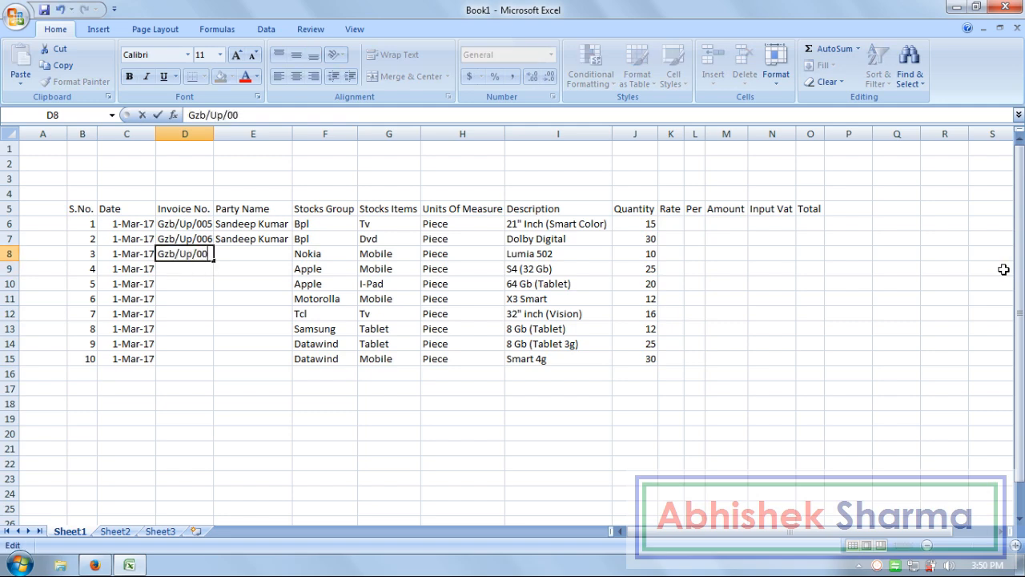
type("7")
key("Return")
key("Right")
key("Up")
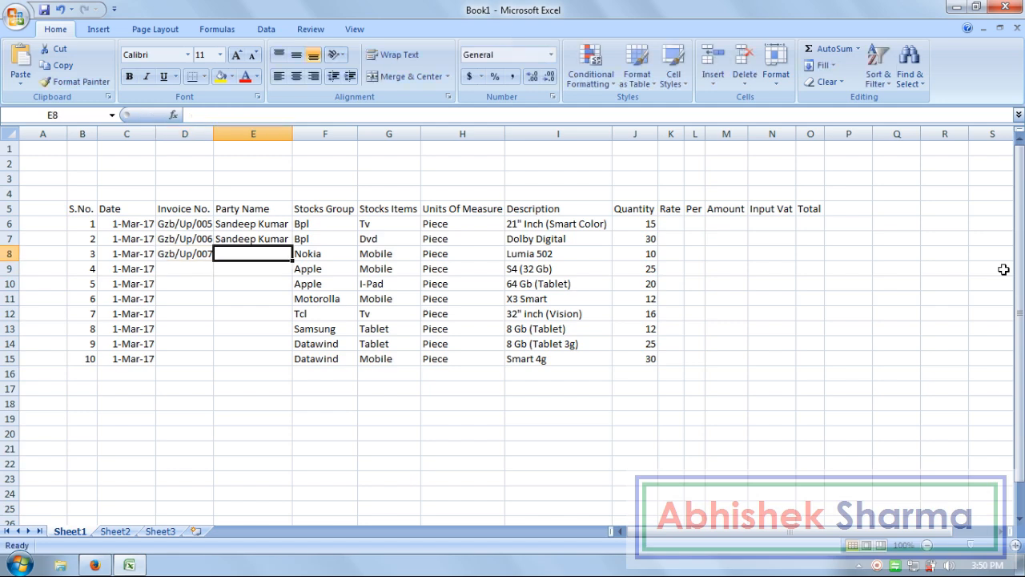
Enter the party name for the third record in E8.
type("Sudhir Mio")
type("oh")
key("Right")
key("Right")
key("Right")
key("Right")
Copy the third record's invoice number down into D9 and change it to "Gzb/Up/008".
key("Down")
key("Left")
key("Left")
key("Left")
key("Left")
key("Left")
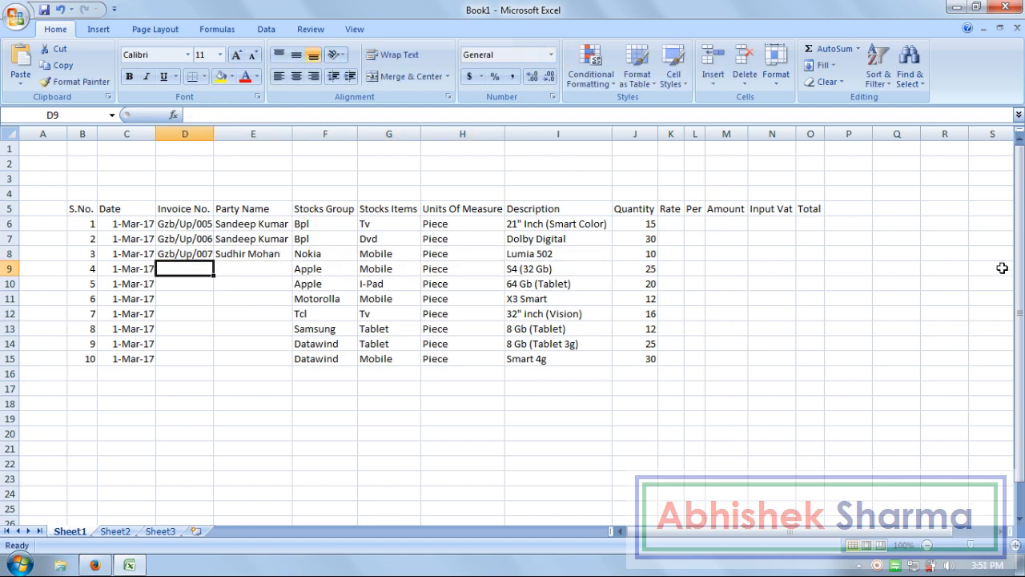
key("ctrl+d")
key("F2")
key("BackSpace")
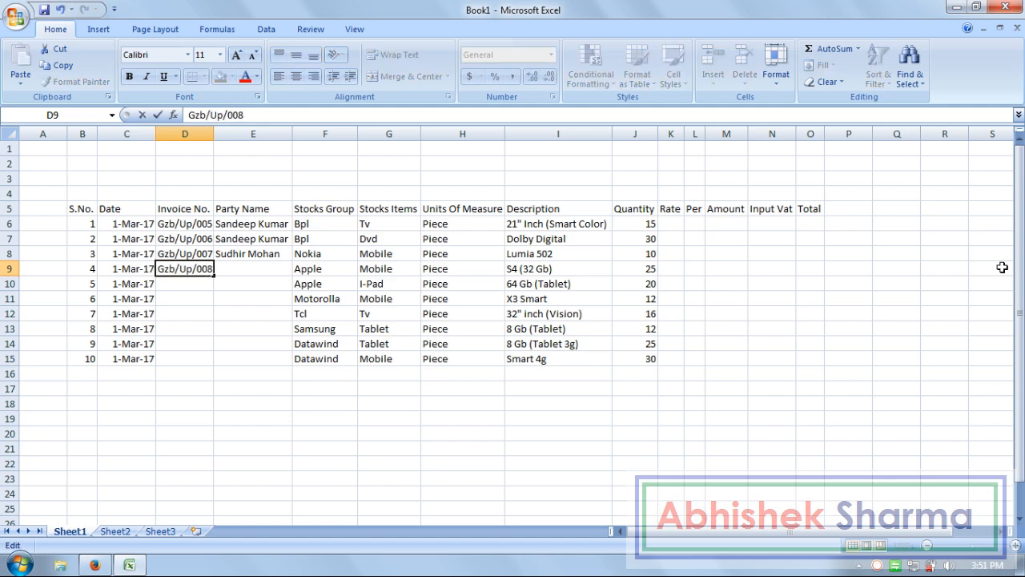
key("Return")
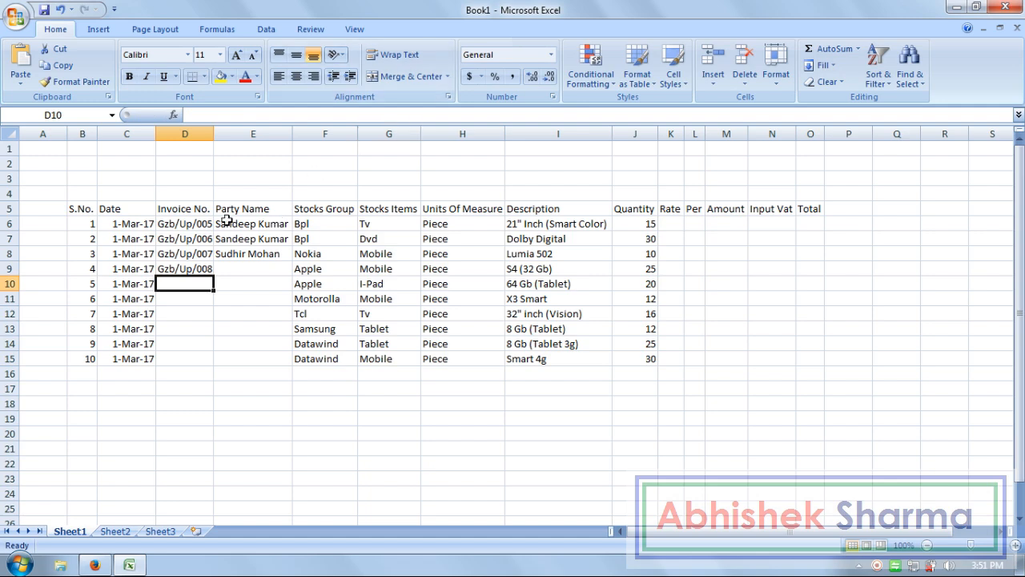
Extend the invoice number series down to D15, filling Gzb/Up/009 through Gzb/Up/014.
left_click_drag(210, 274, 202, 239)
left_click_drag(215, 277, 211, 358)
left_click(238, 309)
Enter the party name for the fourth record in E9 and repeat the same name for the fifth record in E10.
left_click(226, 256)
left_click(236, 270)
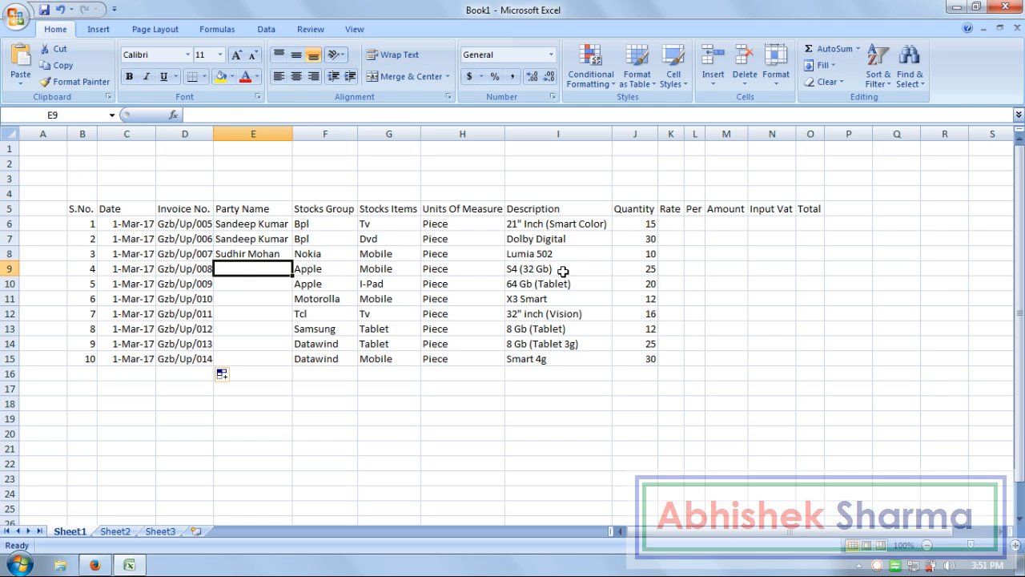
type("A")
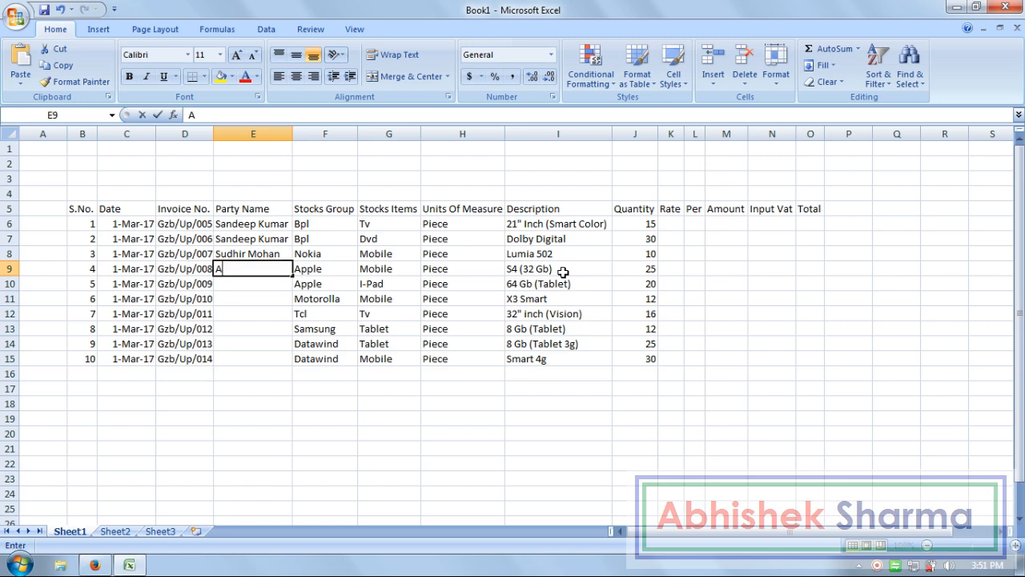
type("shish Sharma")
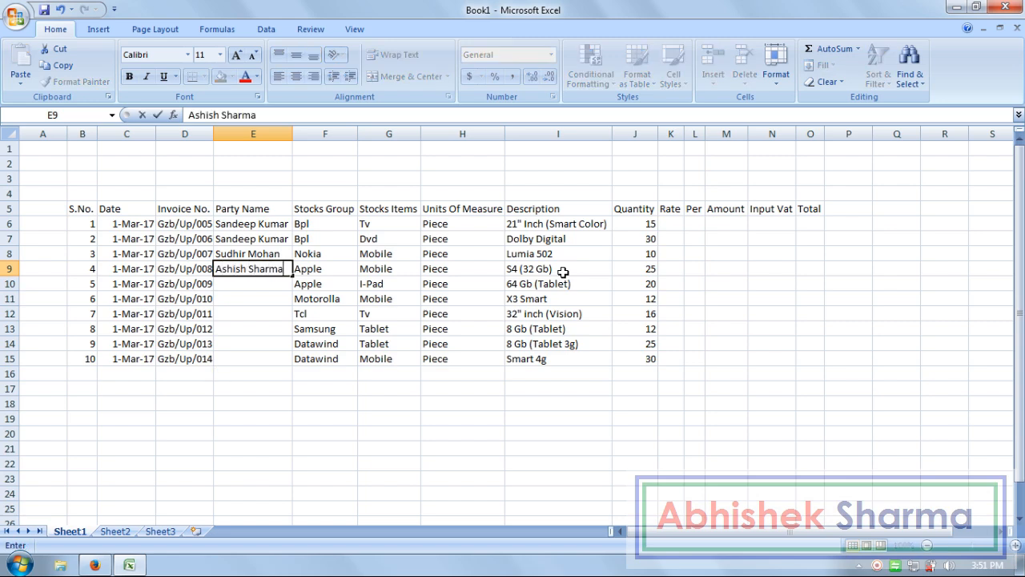
key("Return")
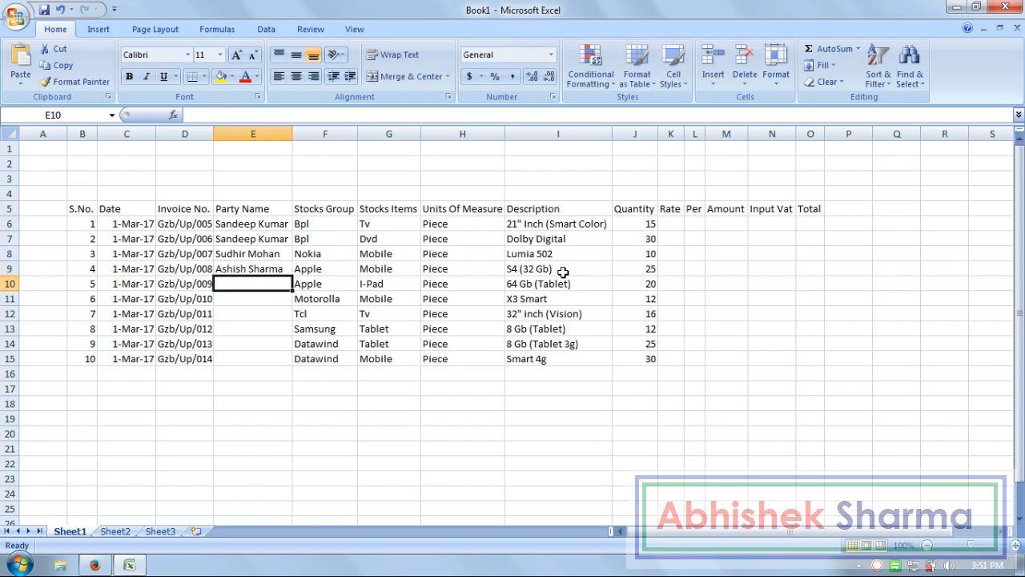
type("A")
key("Return")
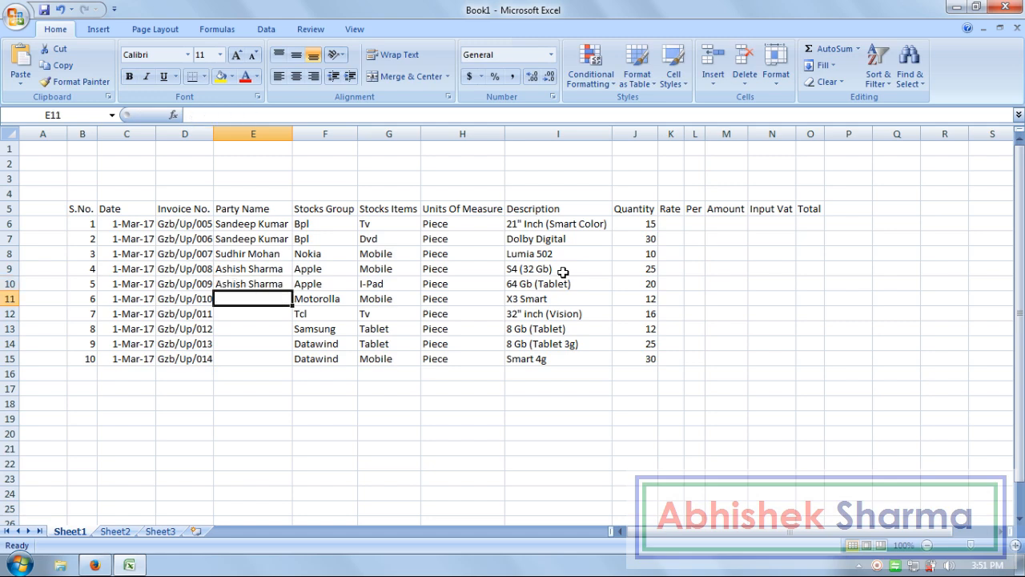
Enter the party names for the sixth and seventh records in E11 and E12.
type("D")
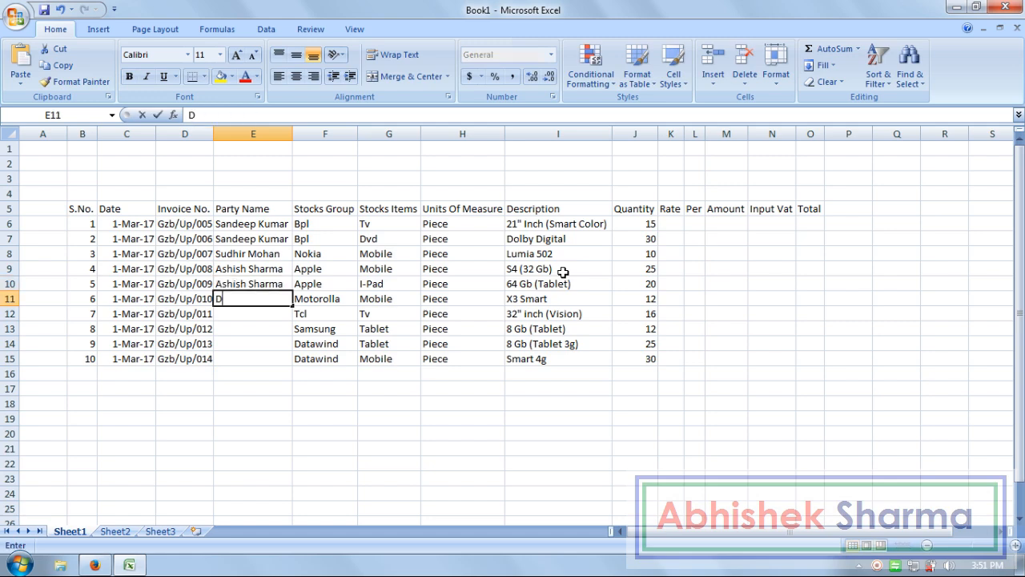
type("heeraj Tyagi")
key("Return")
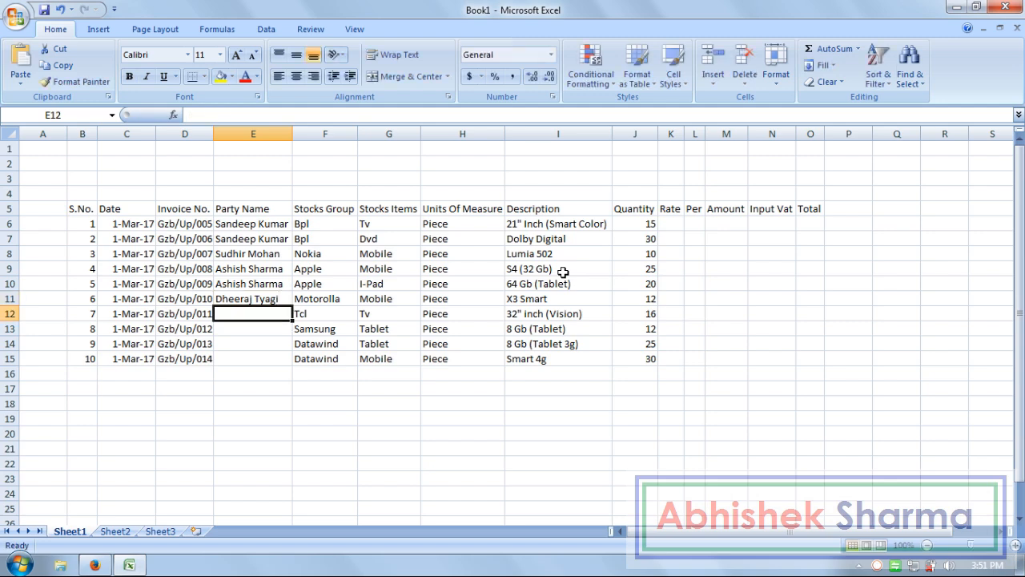
type("Deepak Kumar")
key("Return")
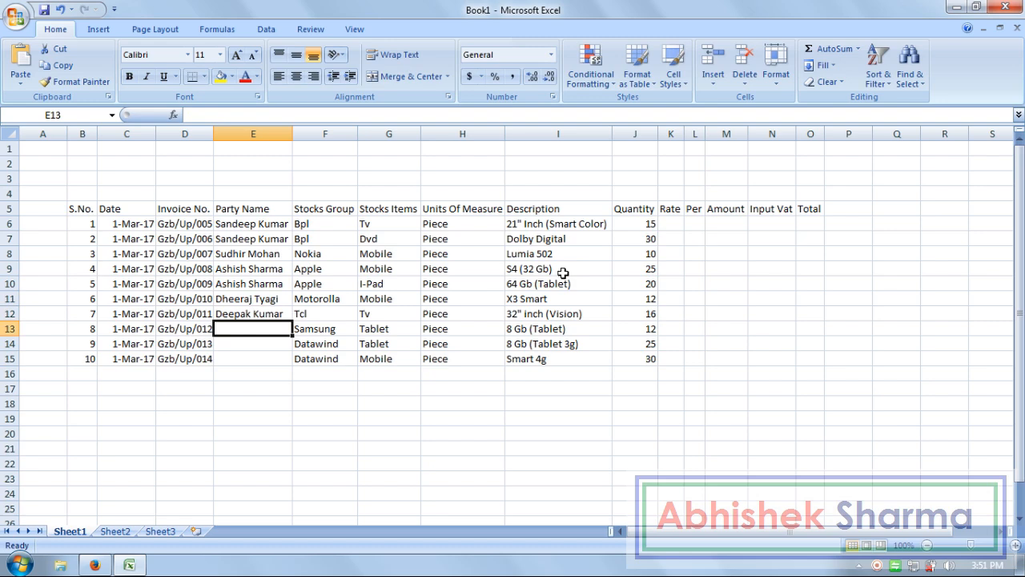
Enter the party's full name for the eighth record in E13.
type("San")
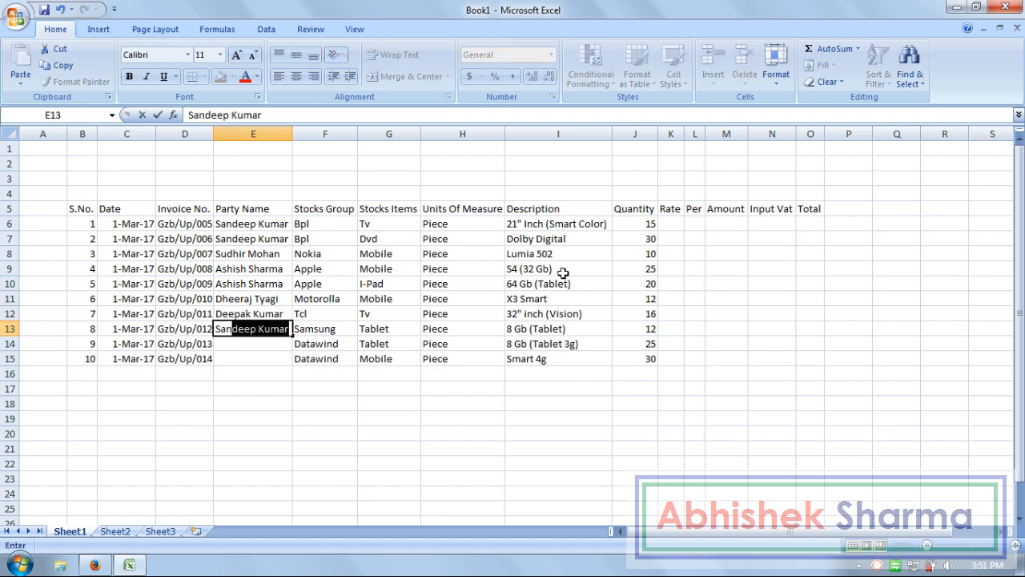
type("tosh tiwar")
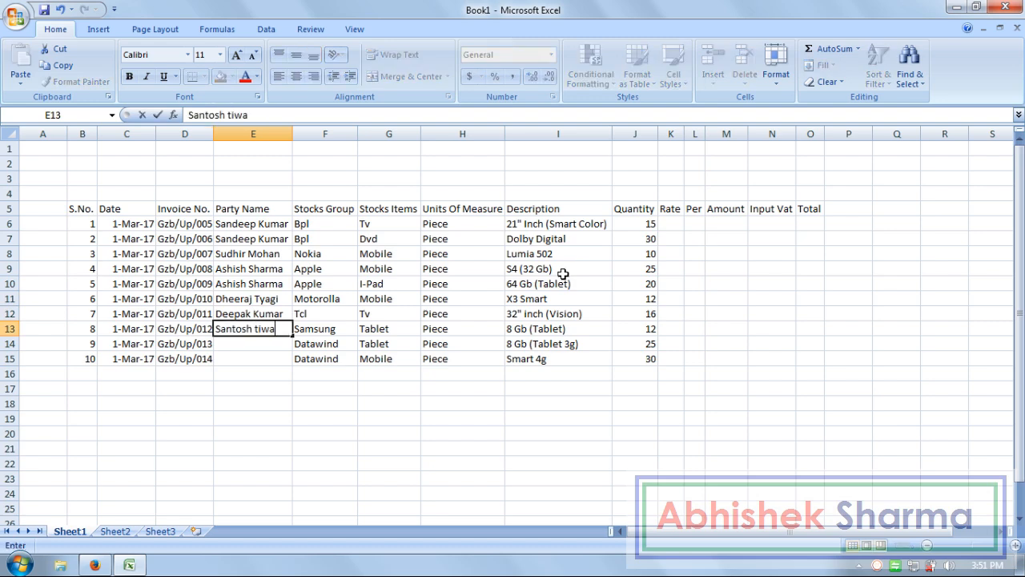
key("Return")
Capitalise the first letter of the surname in the eighth record's party name in E13.
key("Up")
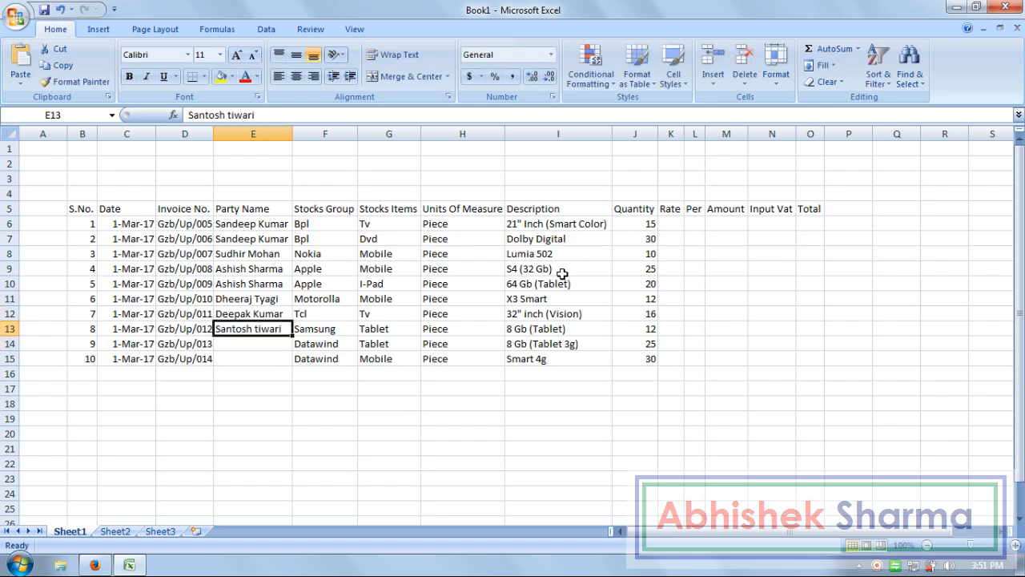
key("F2")
key("Left")
key("Left")
key("Left")
key("Left")
key("Left")
key("Left")
key("Delete")
type("T")
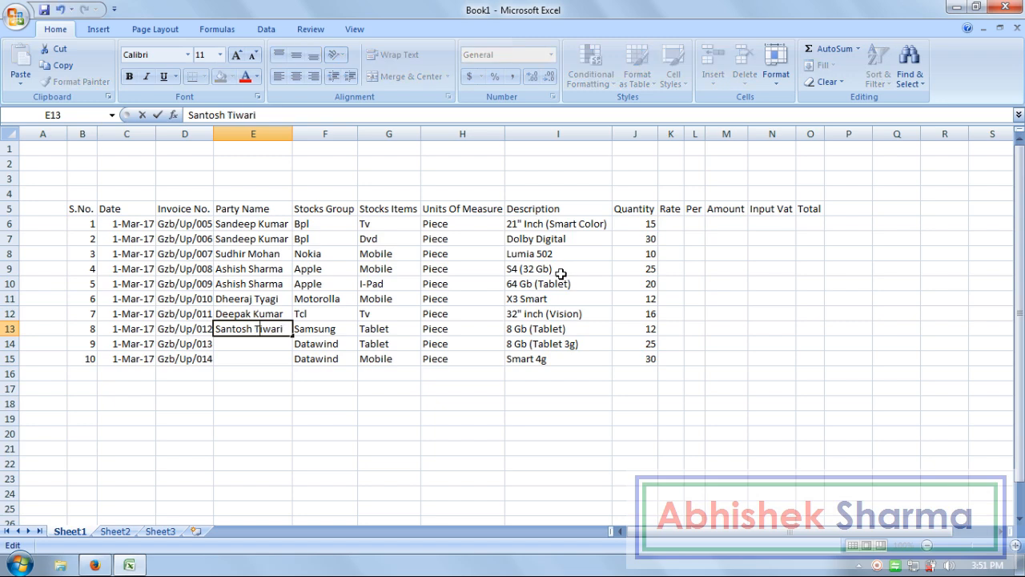
key("Return")
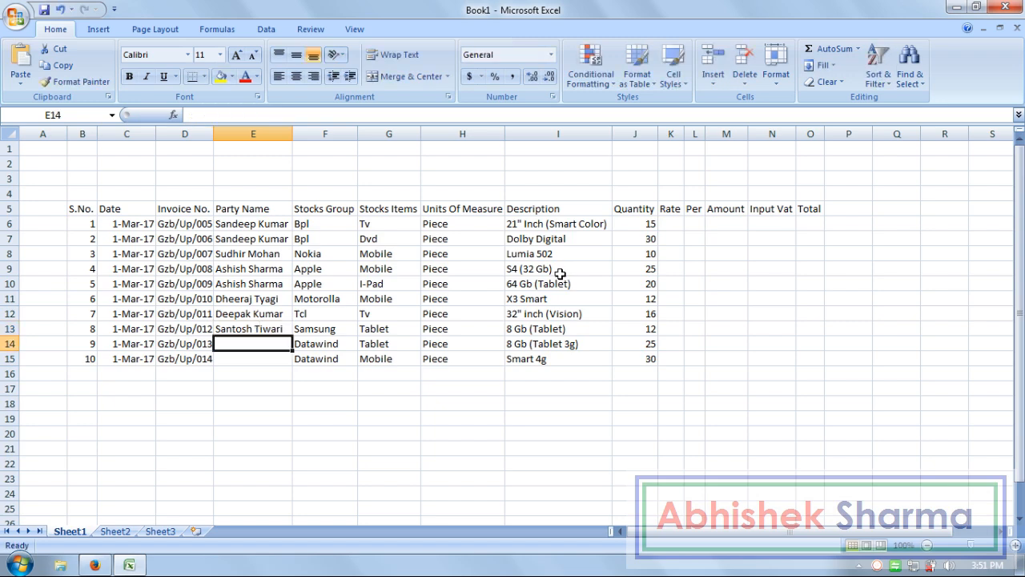
Enter the party name for the ninth record in E14 and copy it down to the tenth record in E15.
type("Rajesh Sharma")
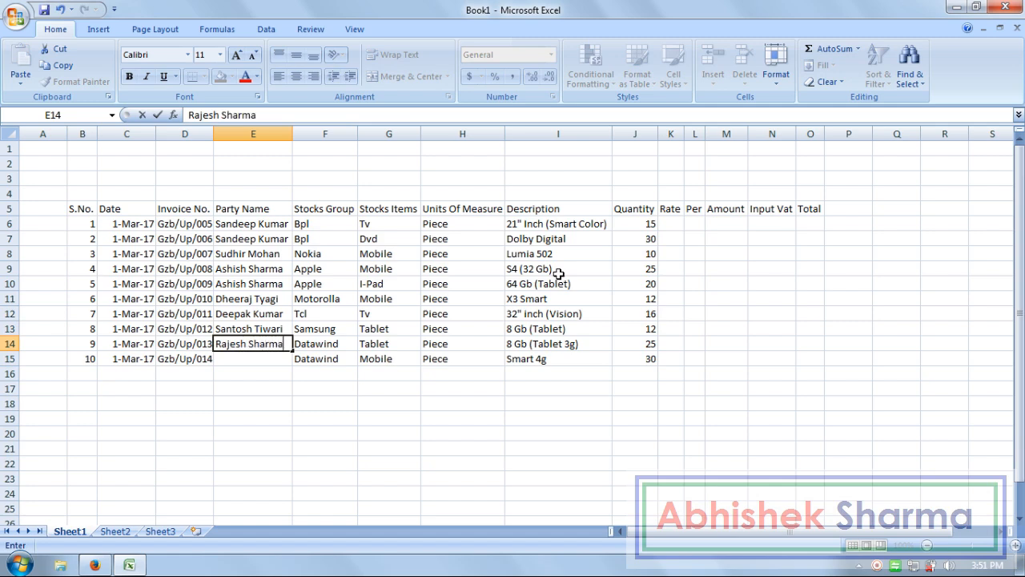
key("Return")
key("ctrl+d")
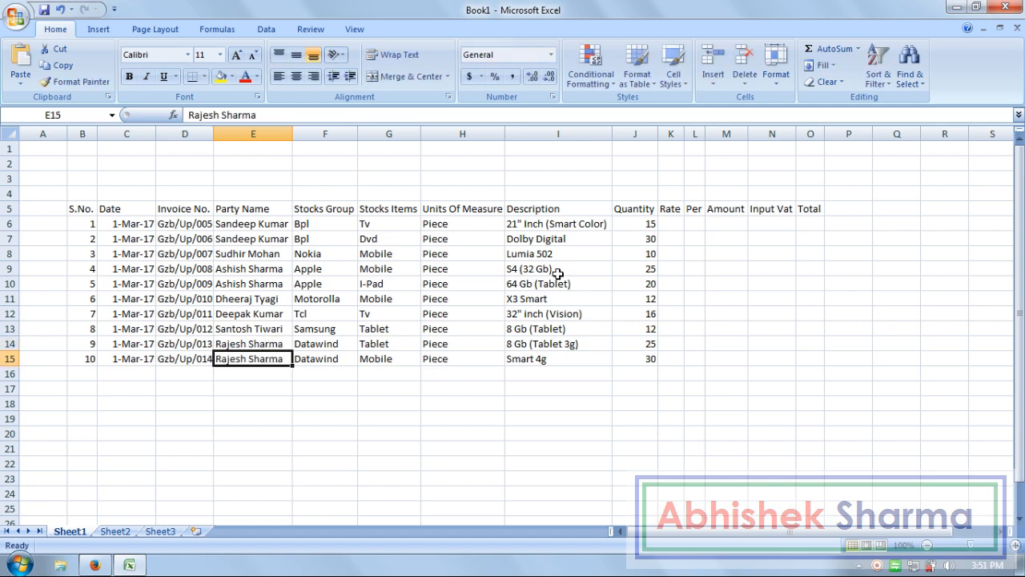
Review the filled records across the date, invoice, party, stock and description columns.
key("Left")
key("Up")
key("Up")
key("Up")
key("Up")
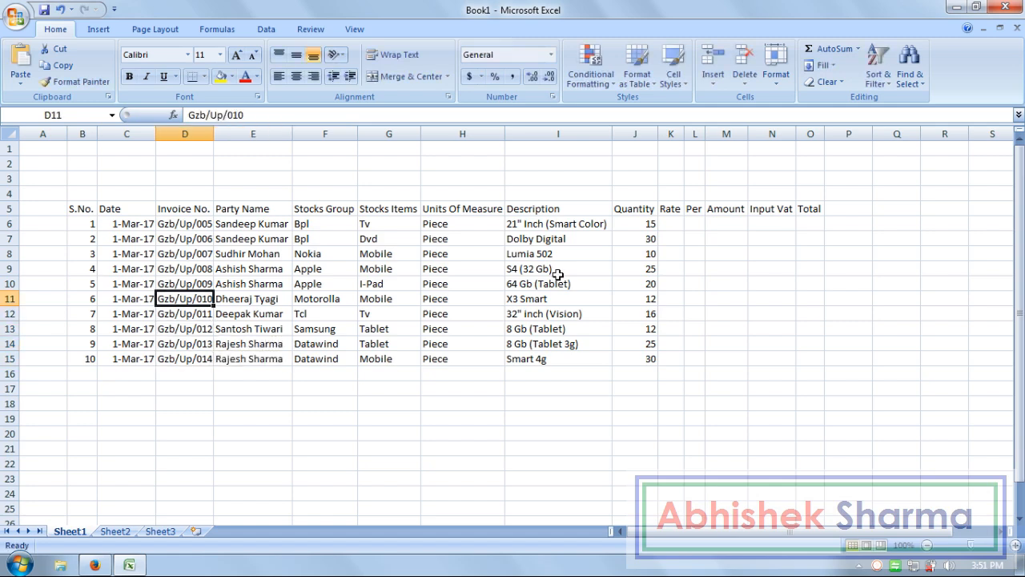
left_click(127, 225)
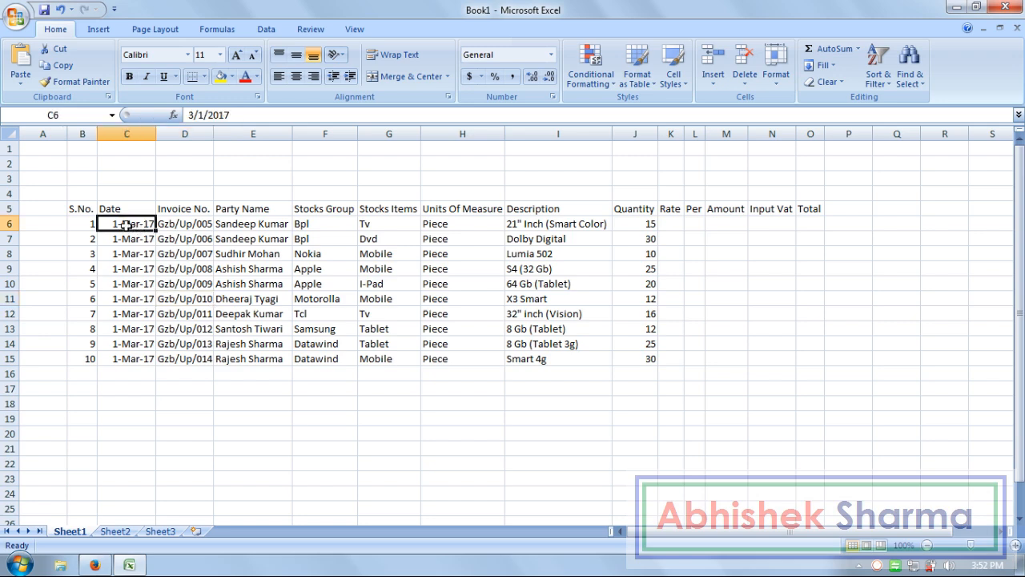
left_click_drag(127, 225, 617, 224)
left_click_drag(120, 298, 595, 300)
left_click(584, 389)
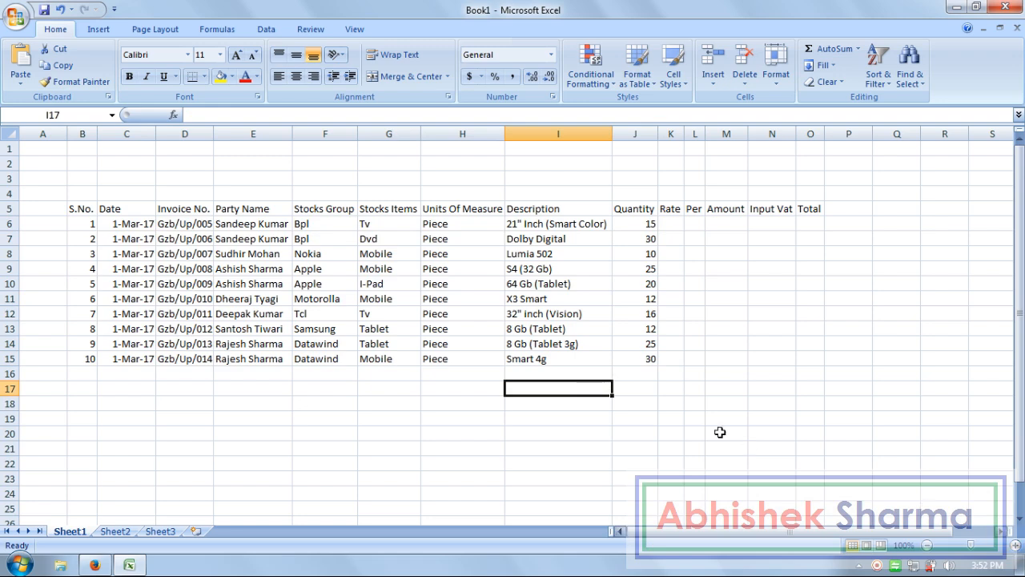
Zoom the sheet to fit the table range A5:O15.
left_click_drag(807, 364, 51, 207)
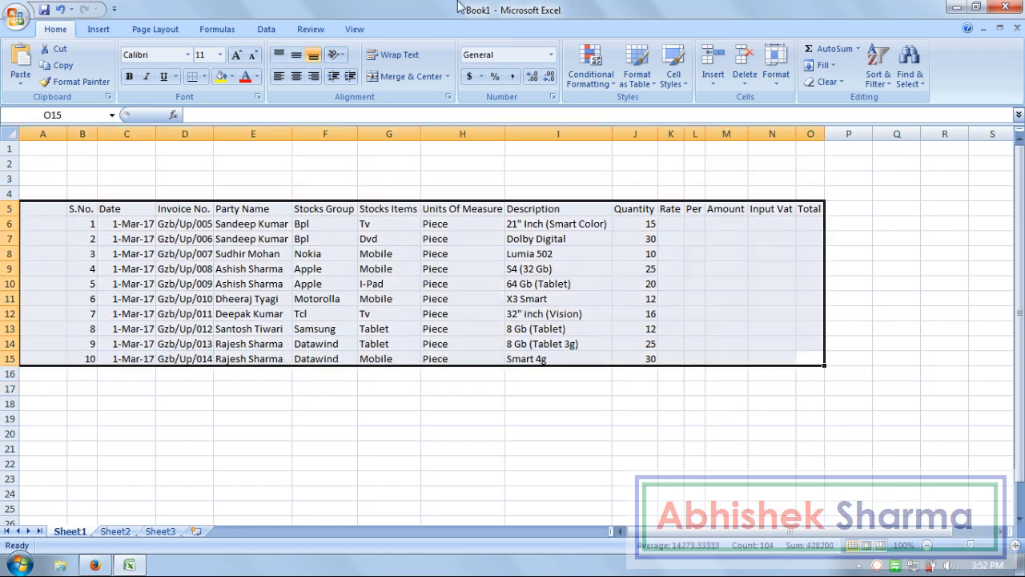
left_click(354, 29)
left_click(421, 71)
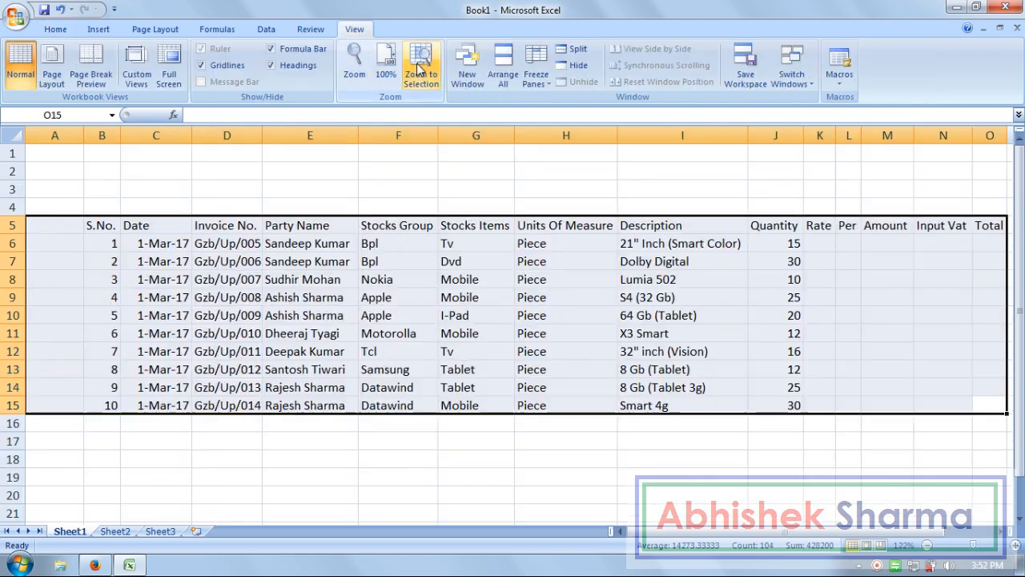
left_click(773, 349)
left_click(282, 358)
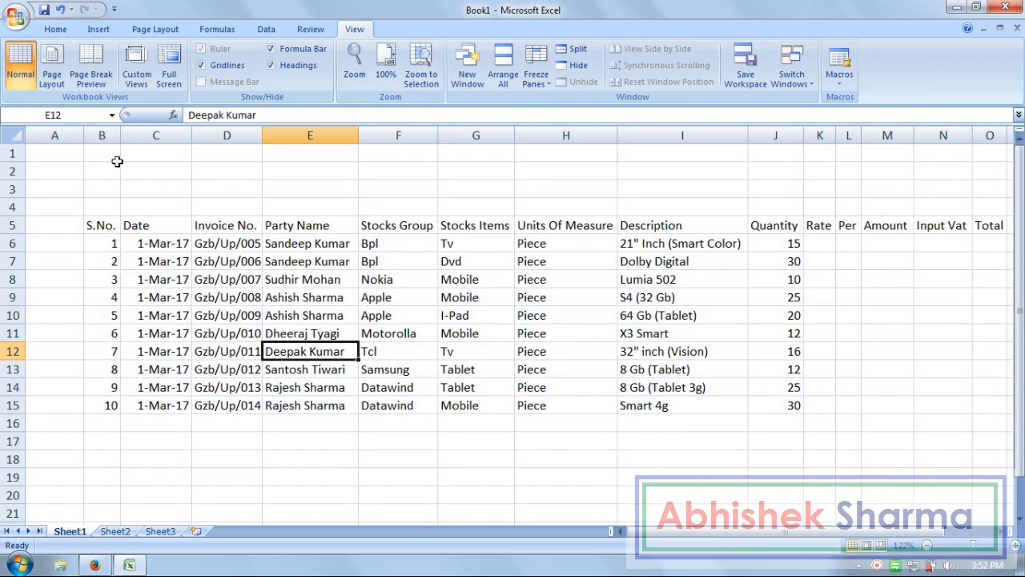
Narrow the empty column A beside the table and raise the sheet zoom to 130%.
left_click(76, 135)
left_click_drag(83, 135, 46, 138)
left_click(359, 459)
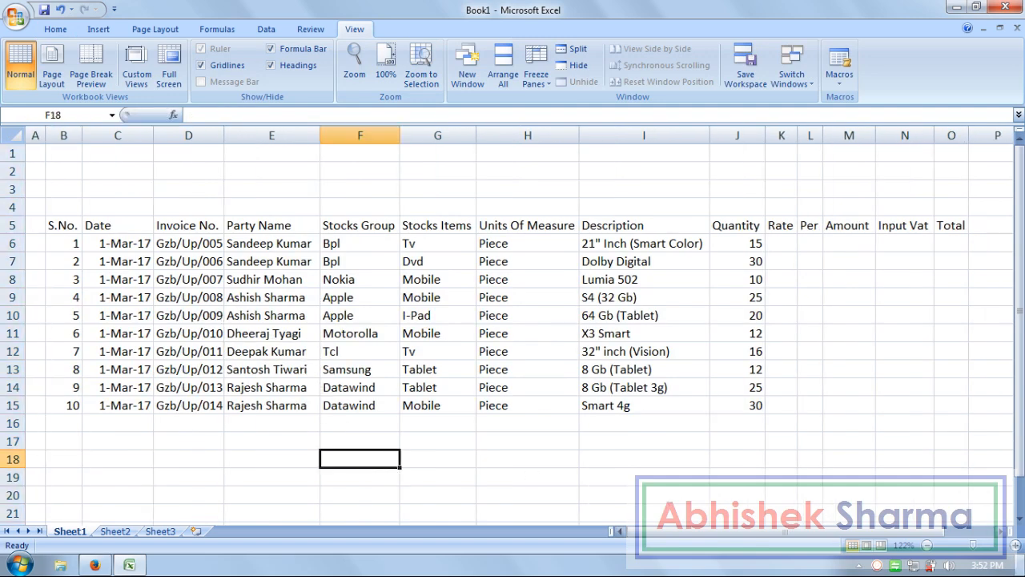
left_click(1016, 545)
left_click(334, 287)
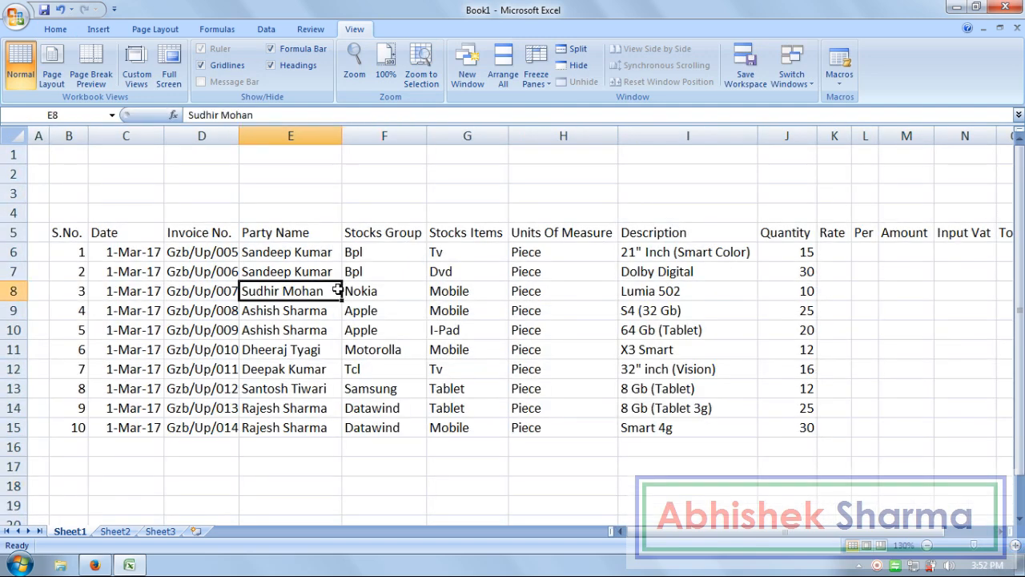
Fill the header row B5:O5 with the standard dark blue colour.
left_click_drag(52, 232, 867, 232)
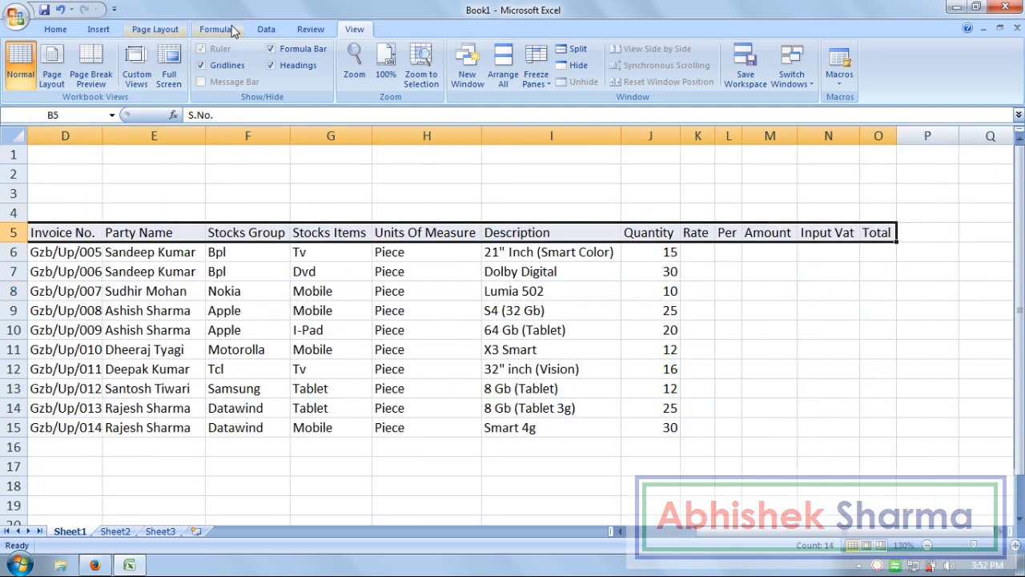
left_click(56, 28)
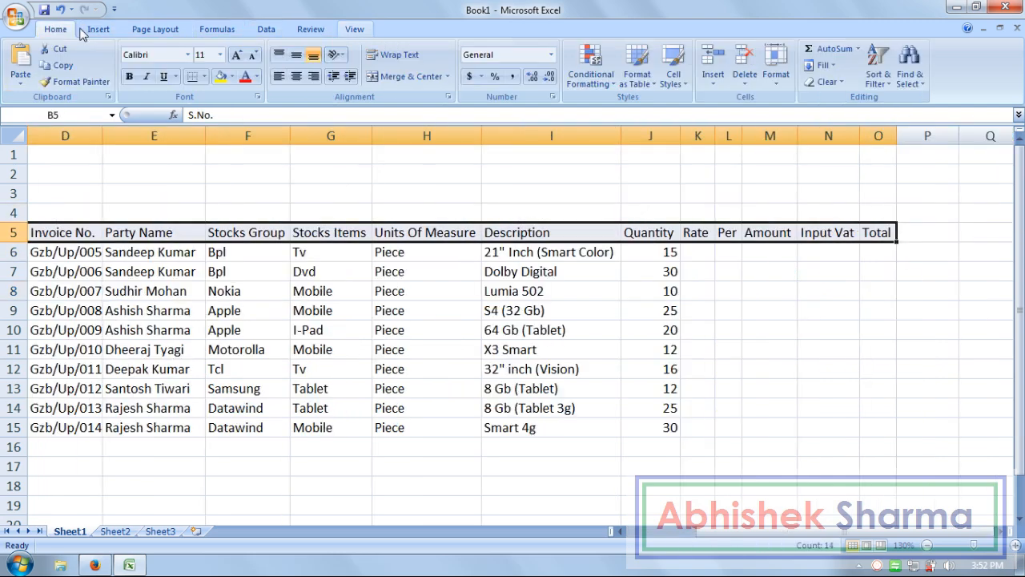
left_click(394, 79)
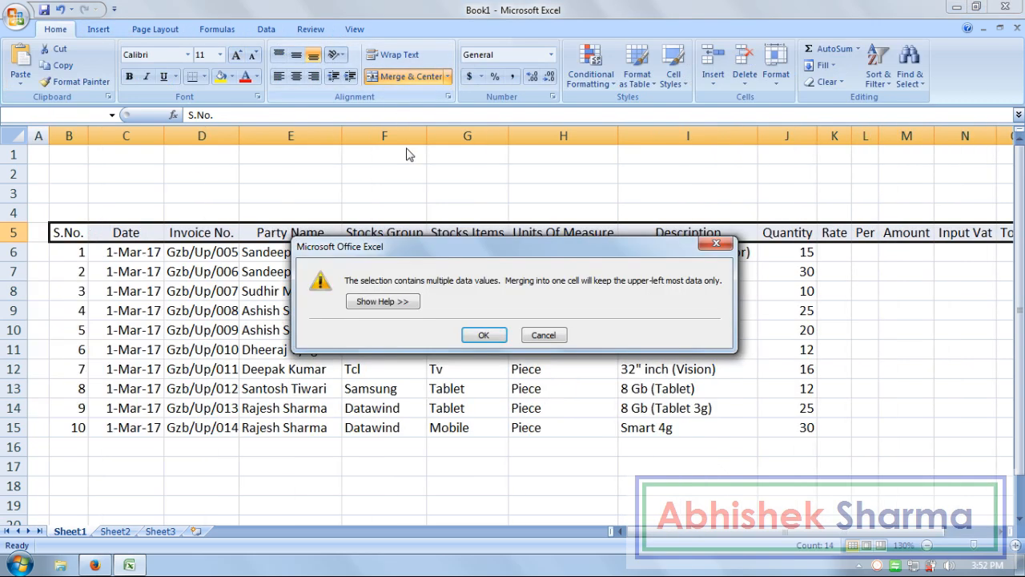
left_click(543, 335)
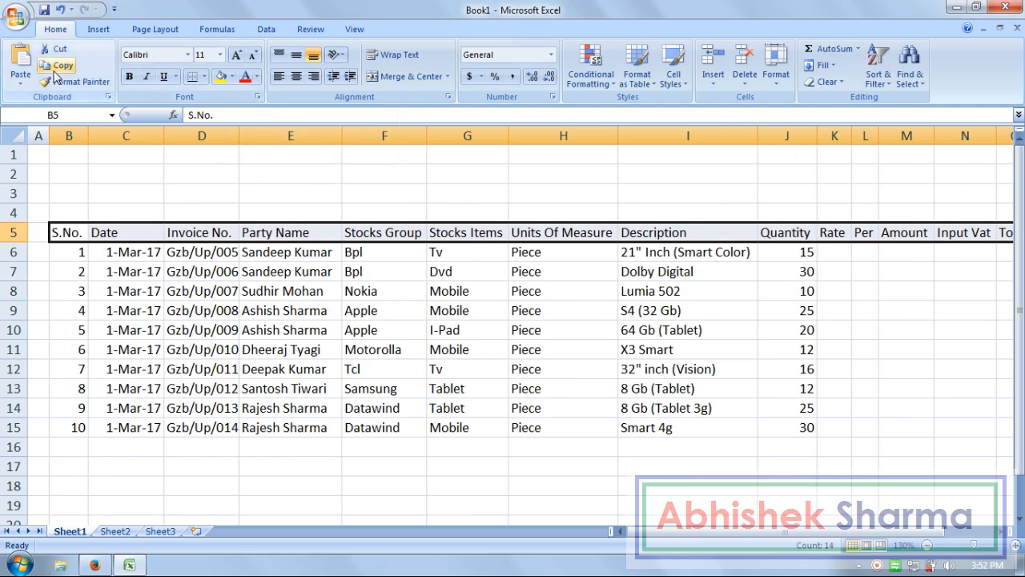
left_click(232, 77)
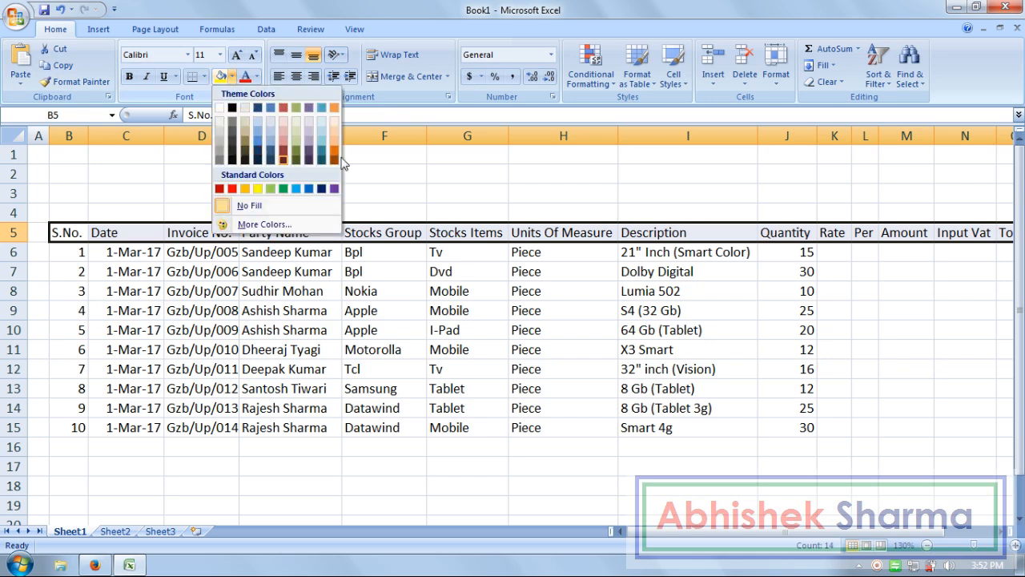
left_click(322, 187)
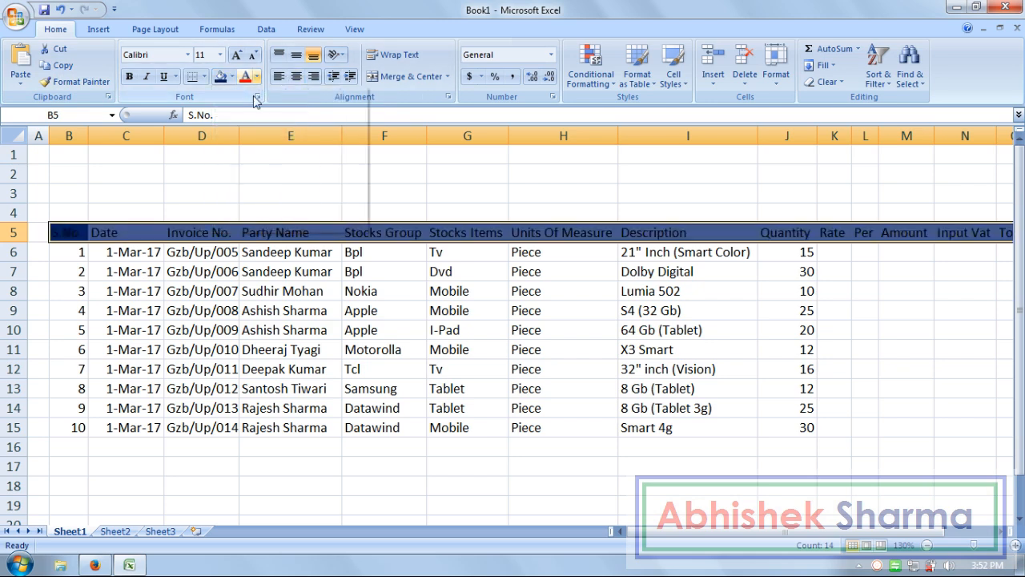
Format the header row's text as white and bold.
left_click(257, 77)
left_click(241, 126)
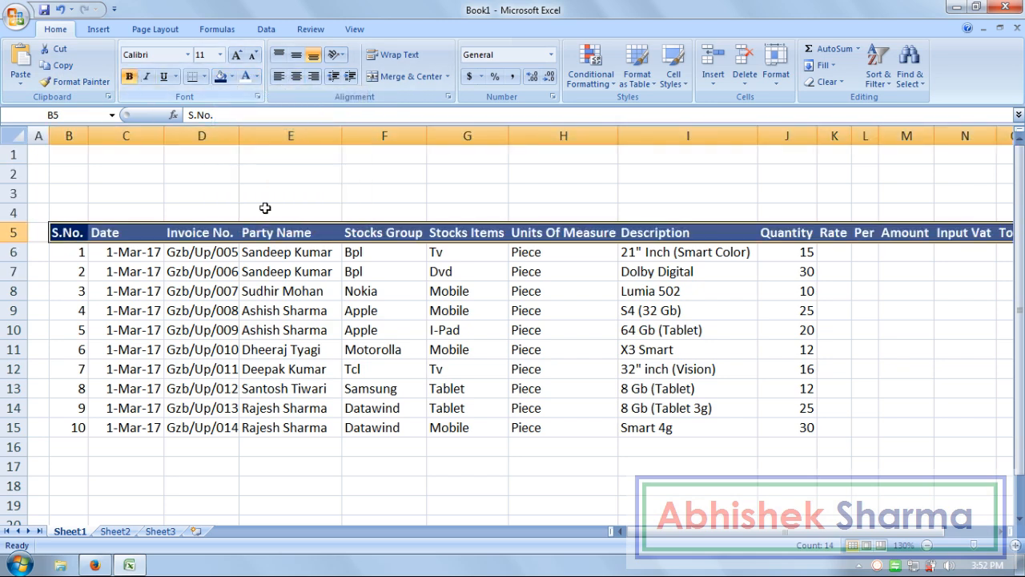
left_click(290, 271)
left_click(810, 326)
left_click(822, 271)
left_click(397, 290)
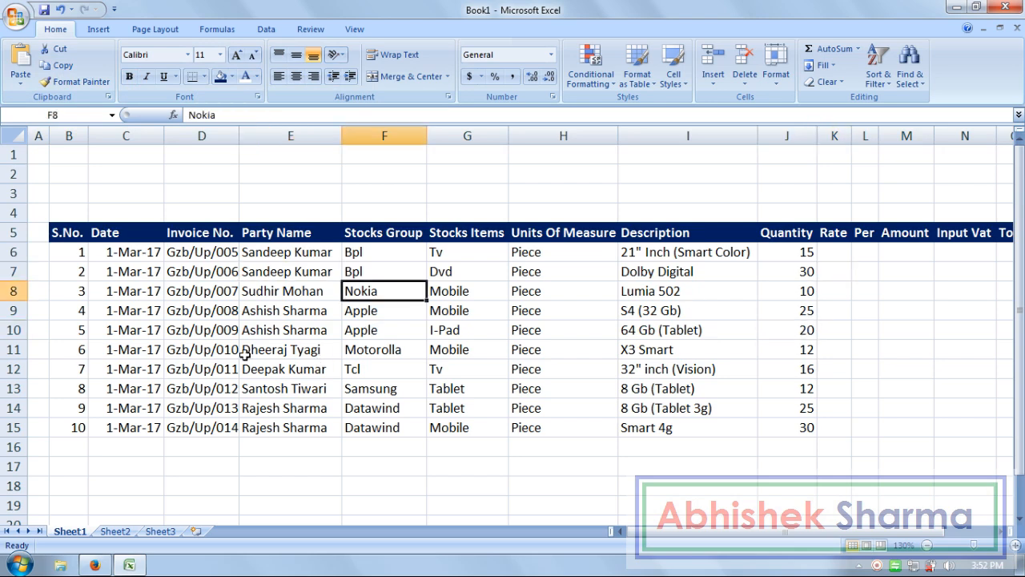
Apply all borders to the whole register table, B5:O15.
left_click(165, 308)
mouse_move(69, 232)
left_mouse_down()
mouse_move(1021, 415)
mouse_move(886, 454)
mouse_move(850, 417)
mouse_move(881, 410)
mouse_move(881, 427)
mouse_move(639, 400)
mouse_move(4, 232)
mouse_move(80, 210)
mouse_move(67, 233)
left_mouse_up()
left_click(204, 77)
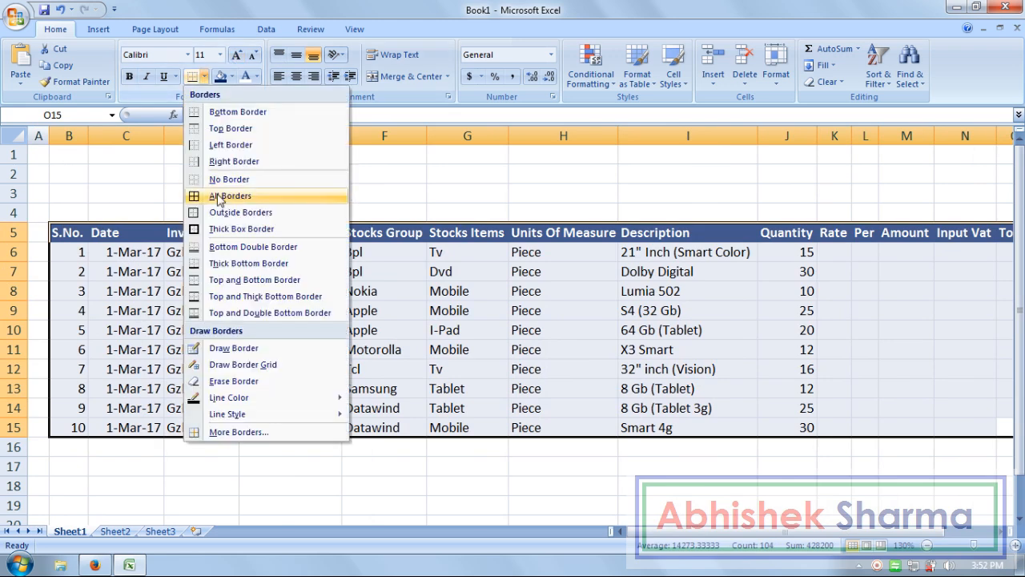
left_click(217, 198)
left_click(641, 309)
Review the first record in row 6 across the table's columns, including the empty rate and amount cells.
left_click(457, 251)
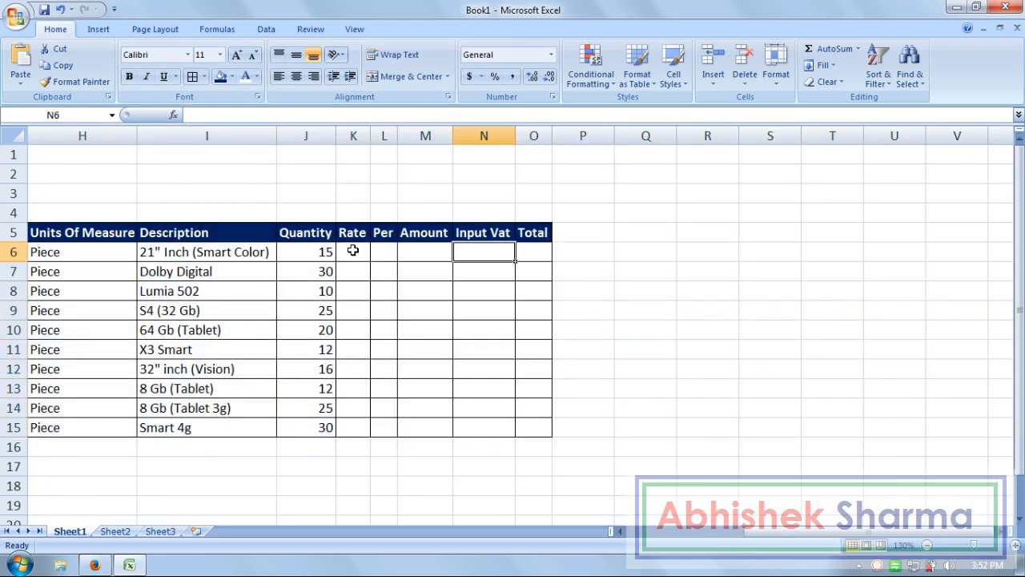
left_click(353, 251)
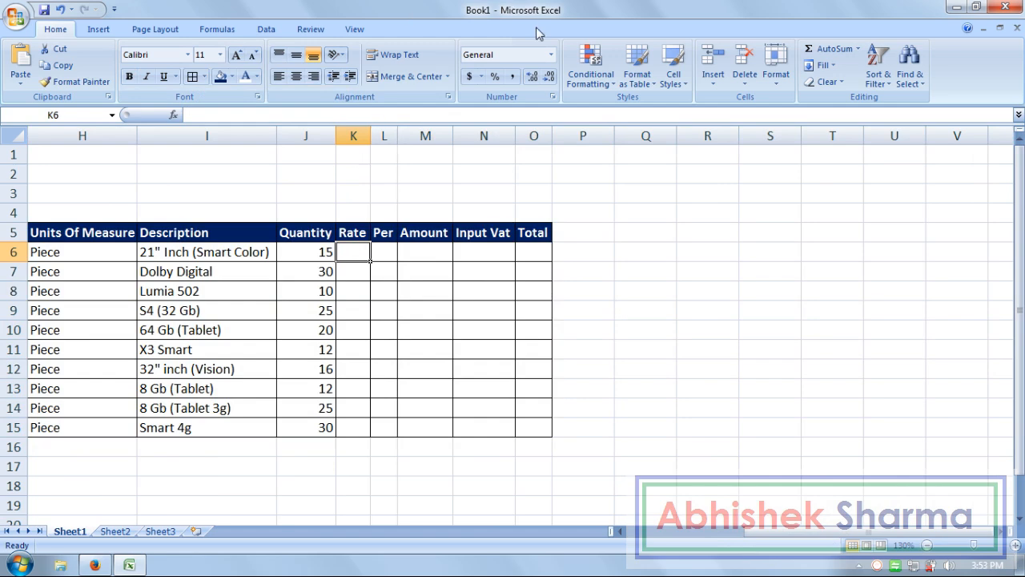
key("Left")
key("Left")
key("Left")
key("Left")
key("Left")
key("Left")
key("Left")
key("Left")
key("Left")
key("Right")
key("Right")
key("Right")
key("Right")
key("Right")
key("Right")
key("Right")
key("Right")
key("Right")
key("Right")
key("Right")
key("Right")
key("Right")
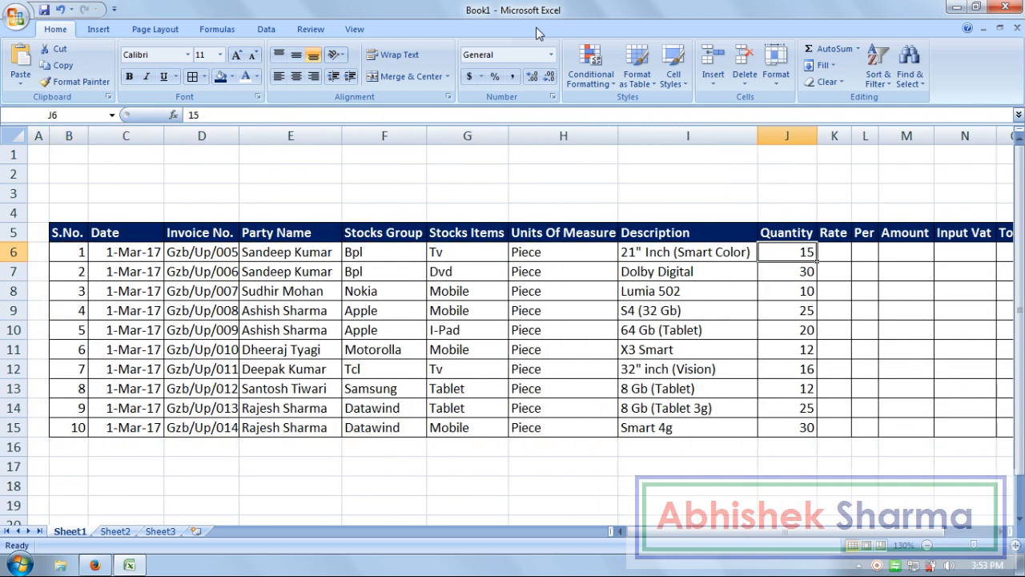
key("Right")
key("Right")
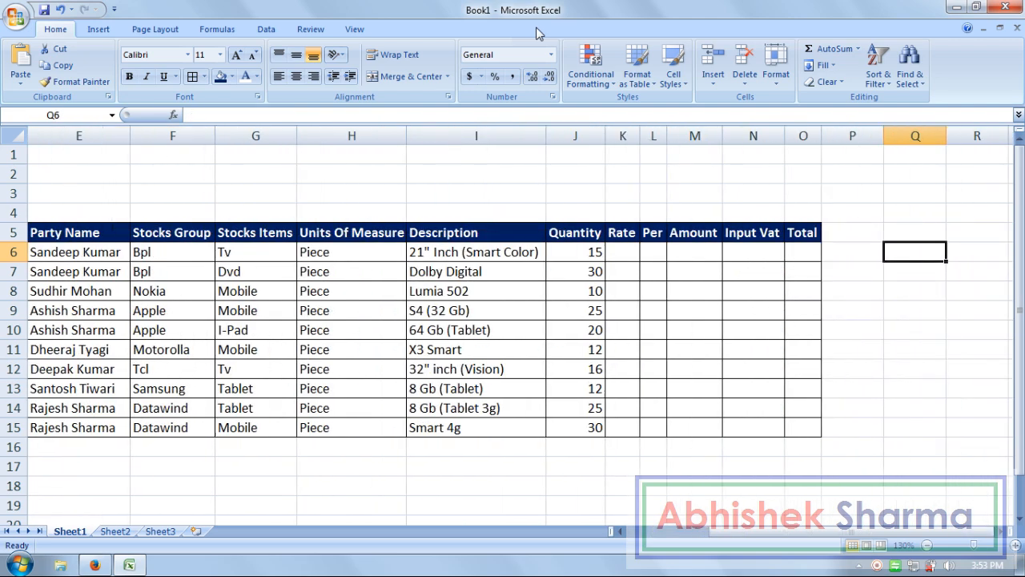
Enter a rate of 19500 in K6 for the 21" Inch (Smart Color) Tv.
left_click(206, 252)
left_click(264, 254)
left_click(337, 269)
left_click(471, 255)
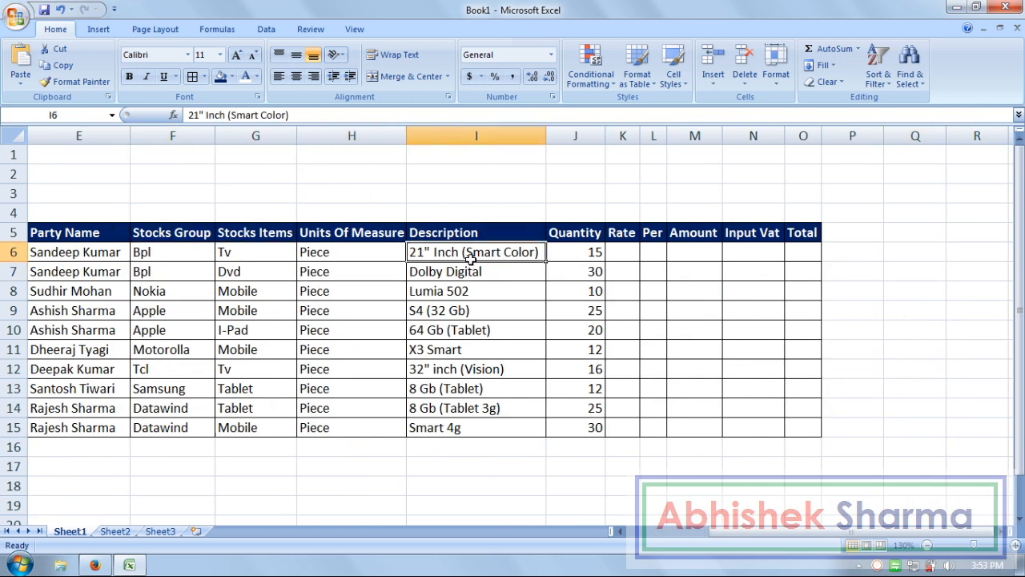
left_click(632, 254)
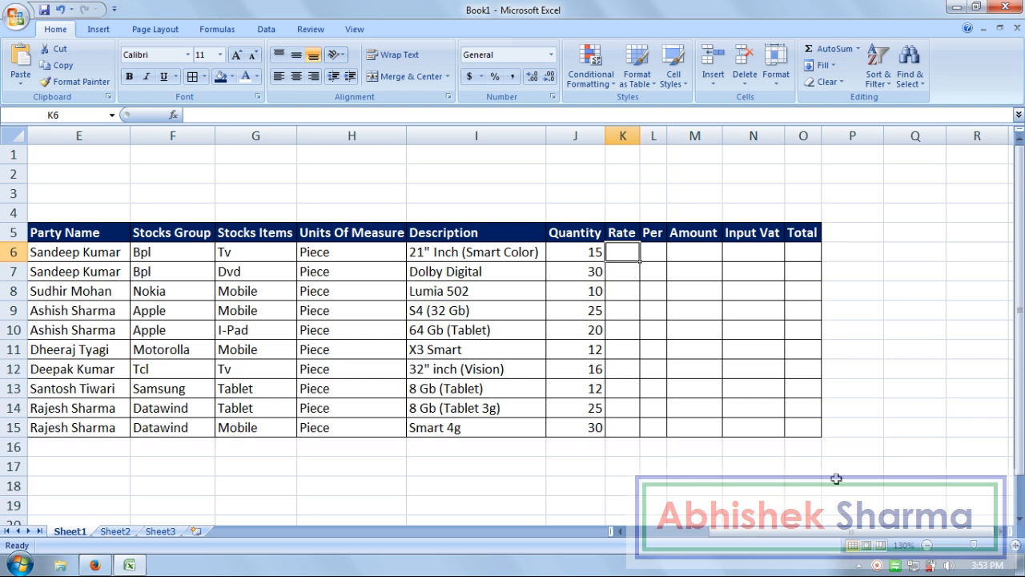
type("19500")
key("Return")
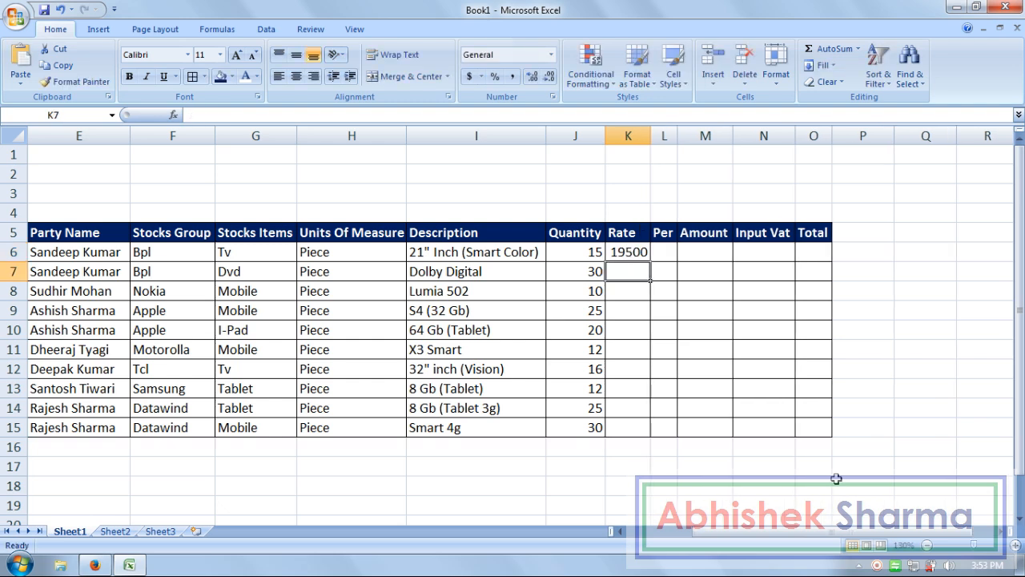
Enter Pcs in the Per column for the first record and fill it down through L15.
left_click(664, 248)
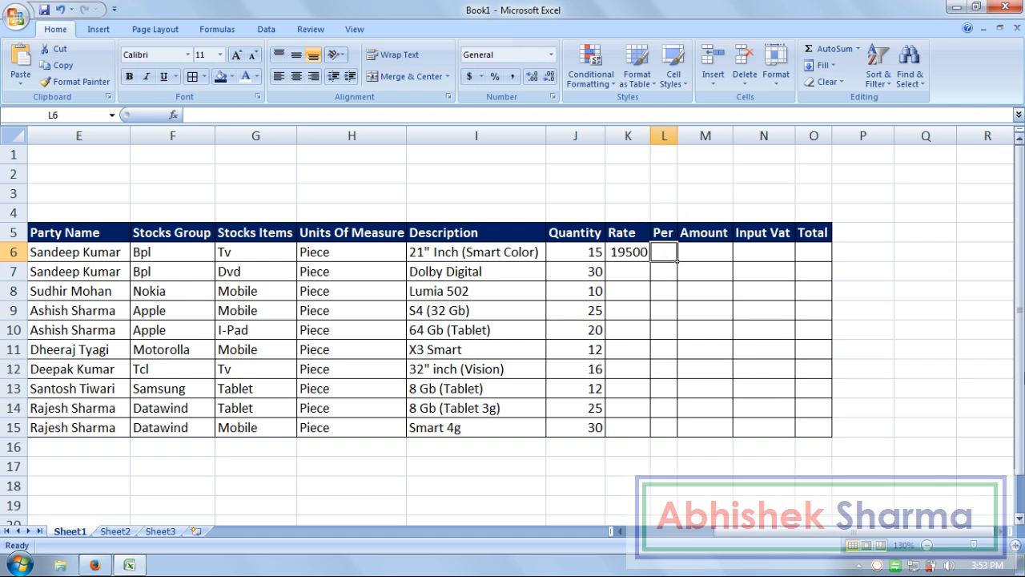
type("Pc")
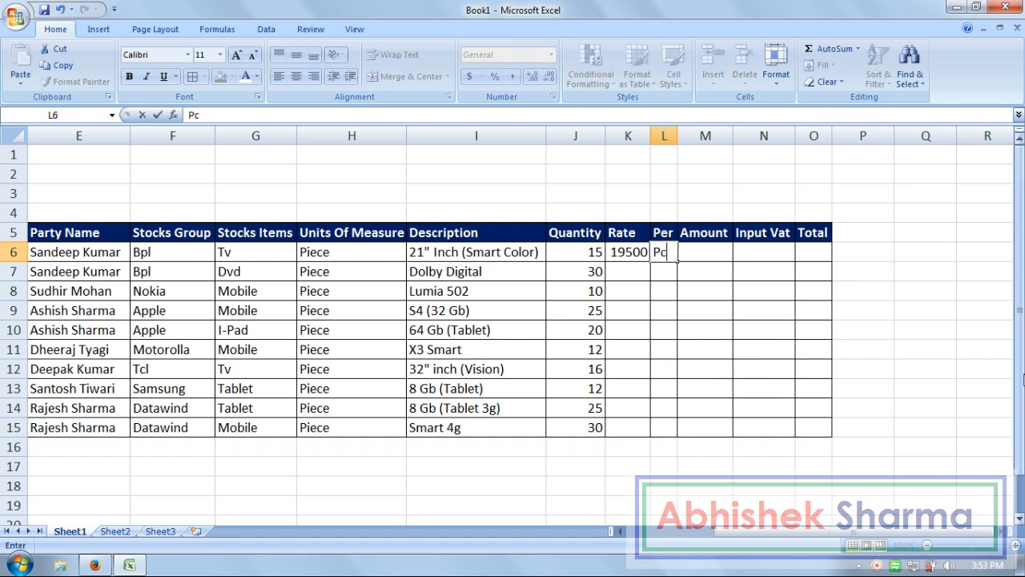
type("s")
left_click_drag(678, 260, 677, 433)
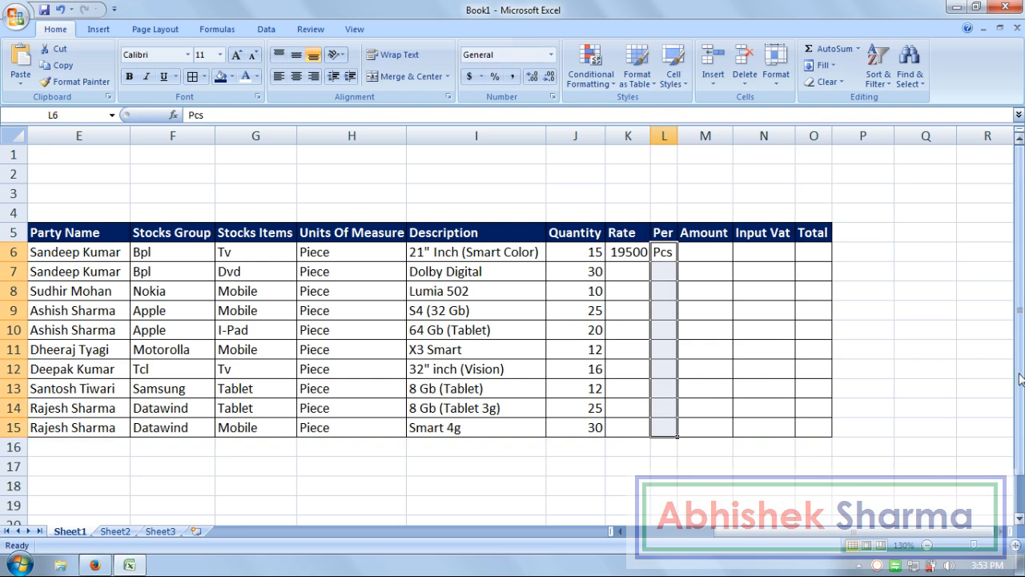
Enter a rate of 6500 in K7 for the Dolby Digital Dvd.
key("Left")
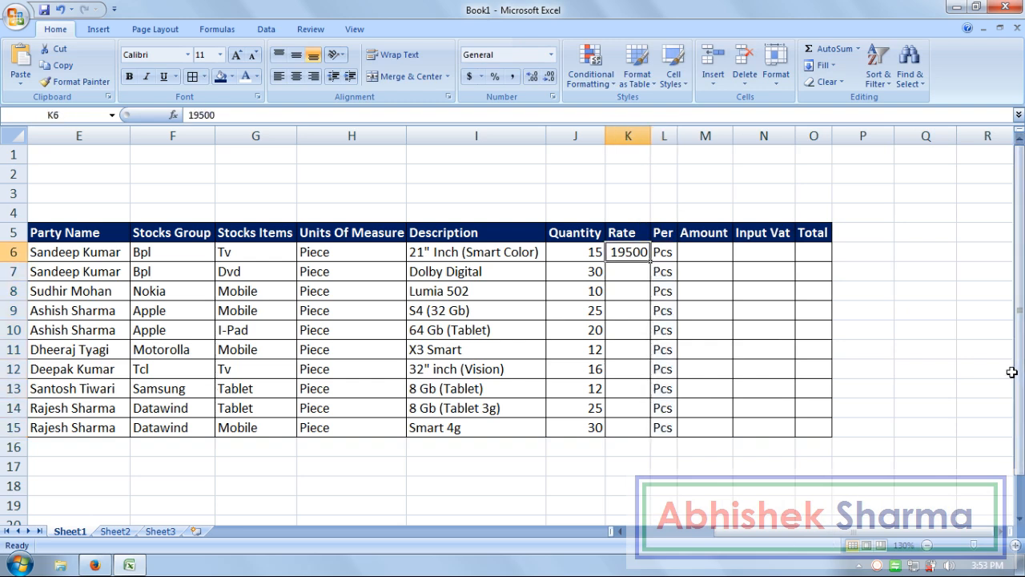
key("Right")
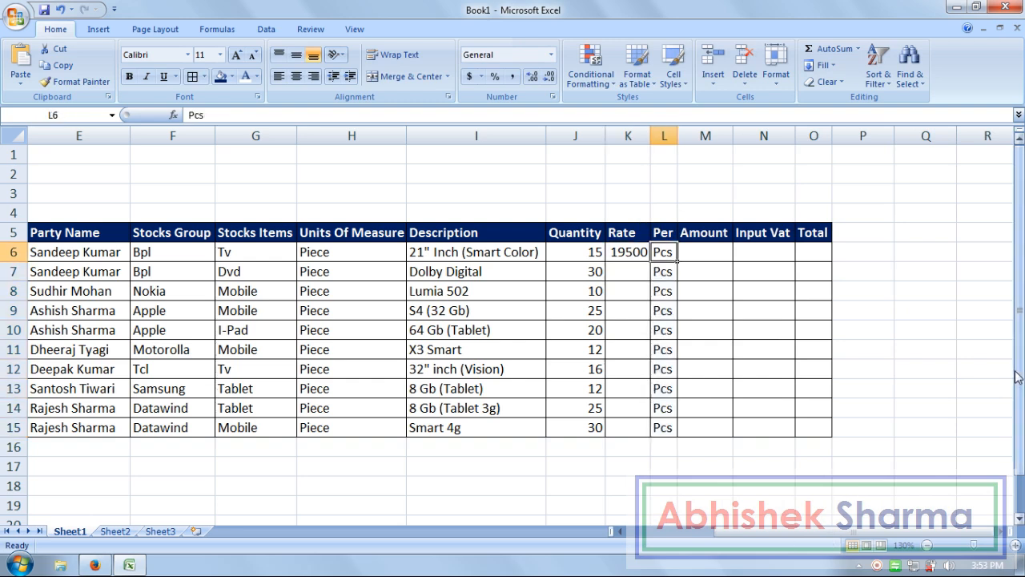
key("Right")
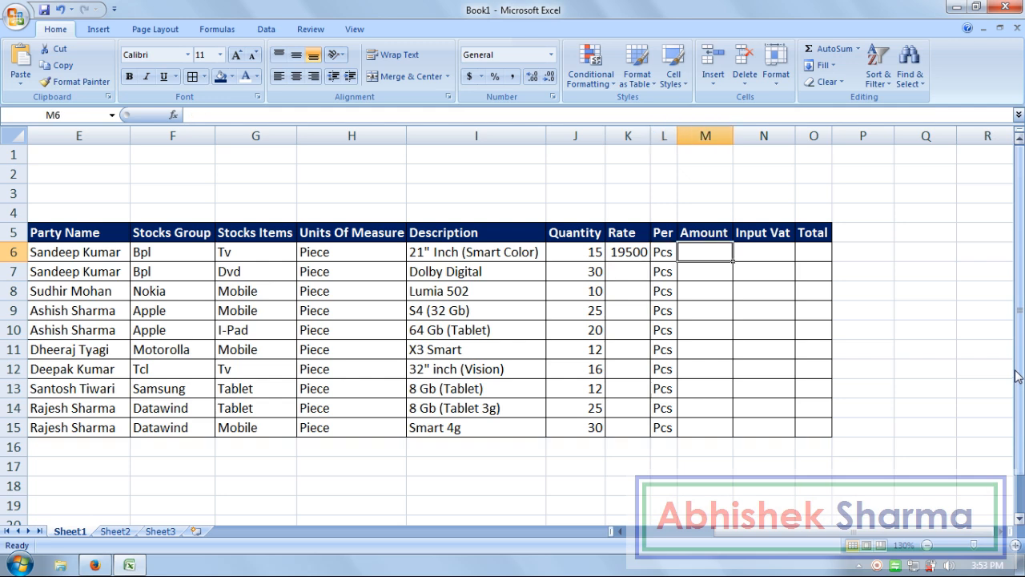
key("Down")
key("Left")
key("Left")
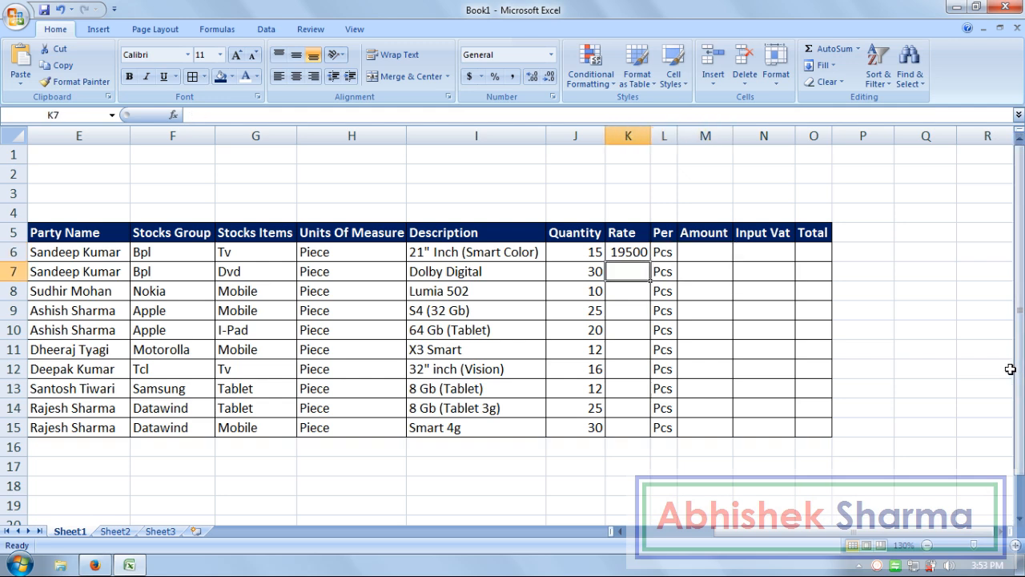
key("Left")
key("Left")
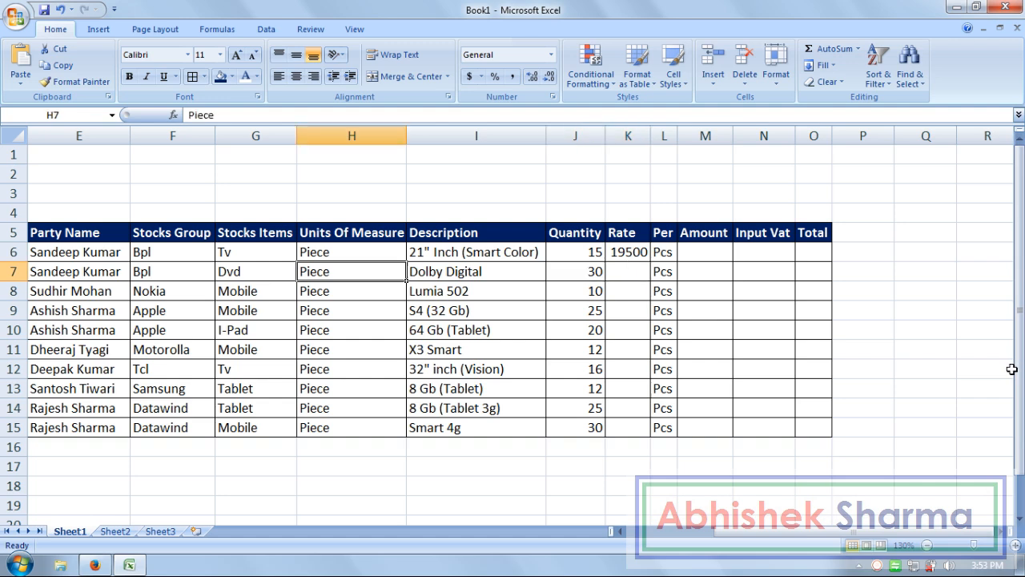
key("Right")
key("Right")
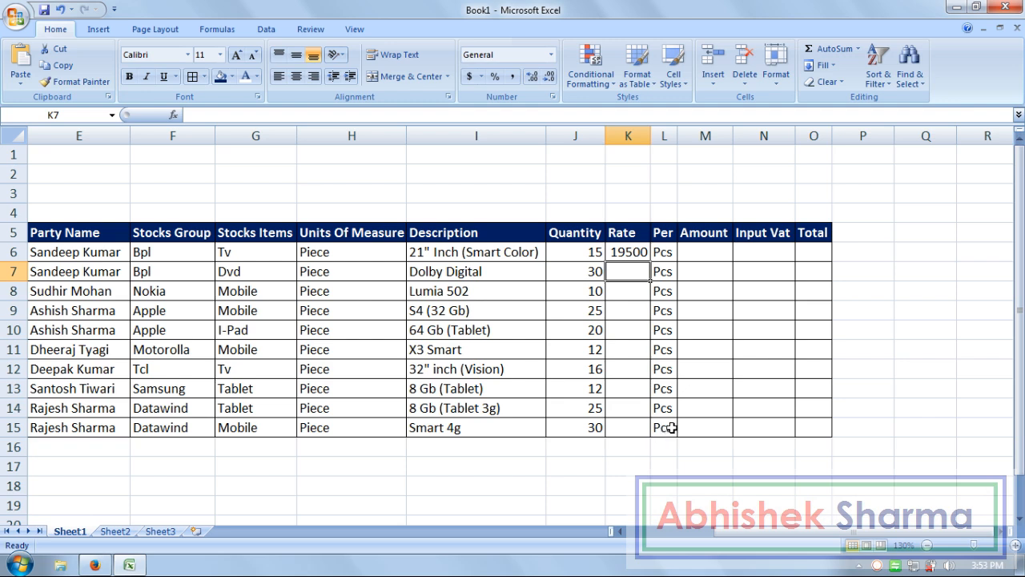
type("6500")
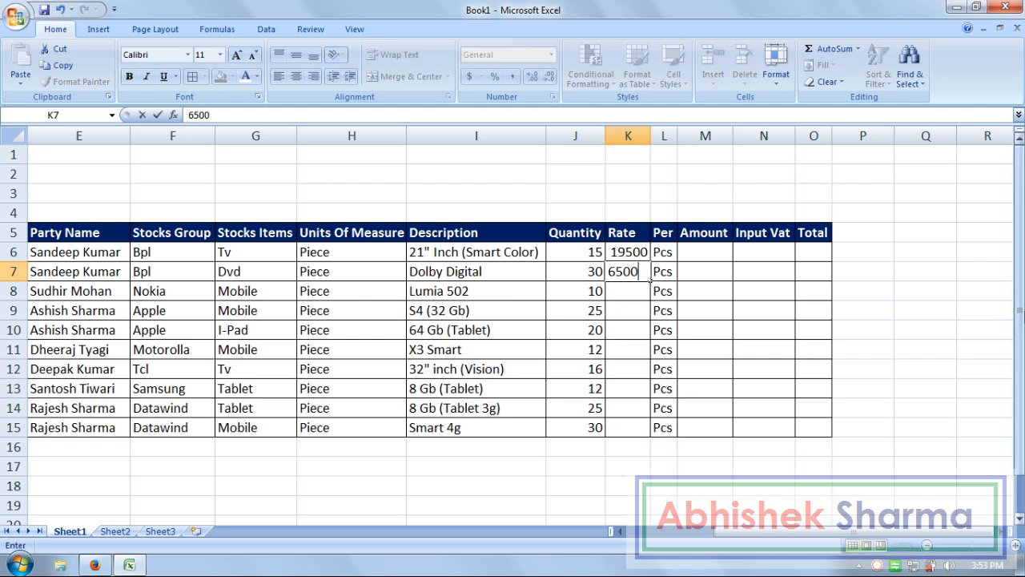
key("Return")
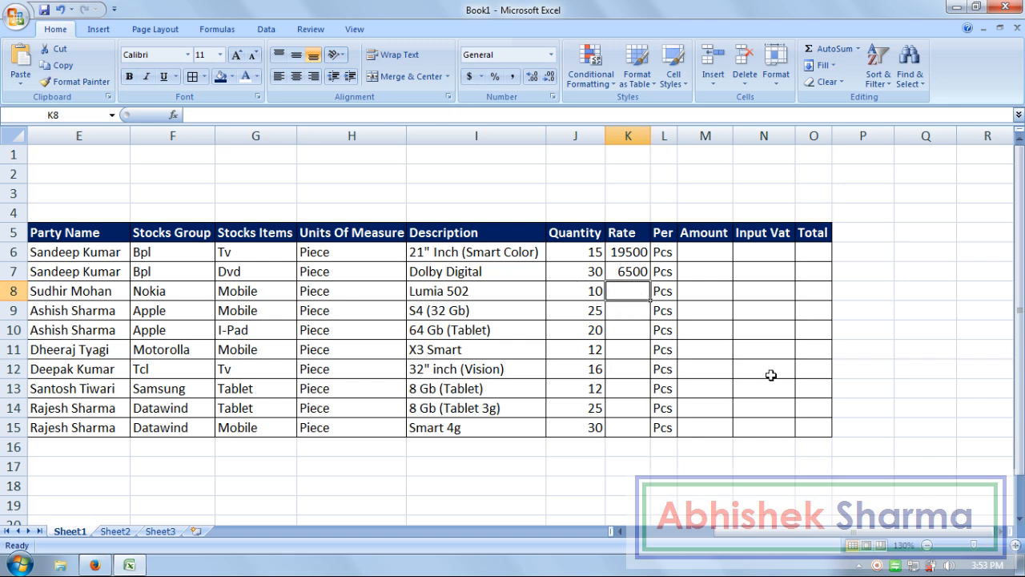
Enter rates of 12500 in K8 for the Lumia 502 and 28000 in K9 for the S4 (32 Gb).
type("12500")
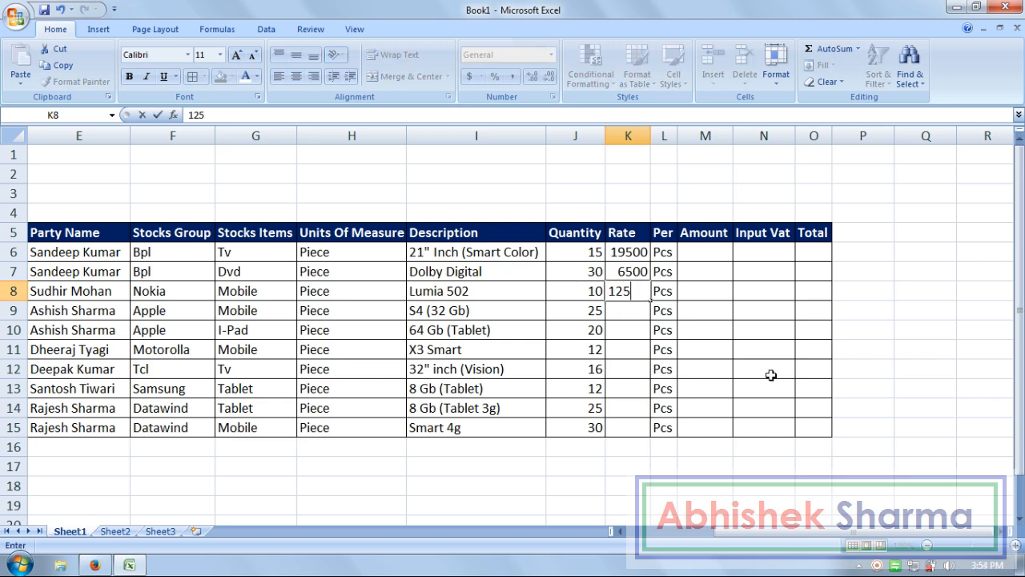
key("Return")
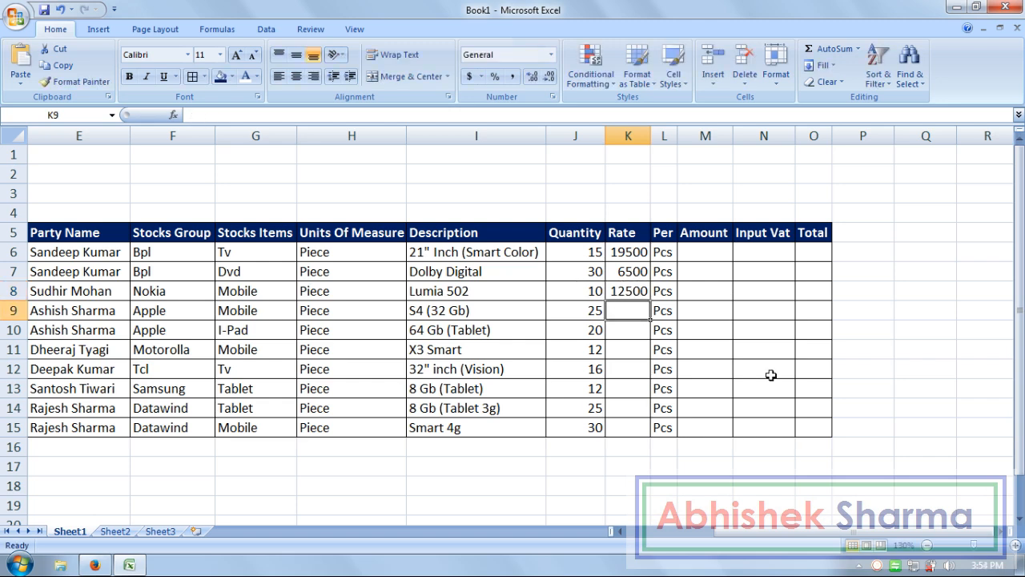
left_click_drag(241, 313, 627, 312)
left_click(626, 312)
type("28000")
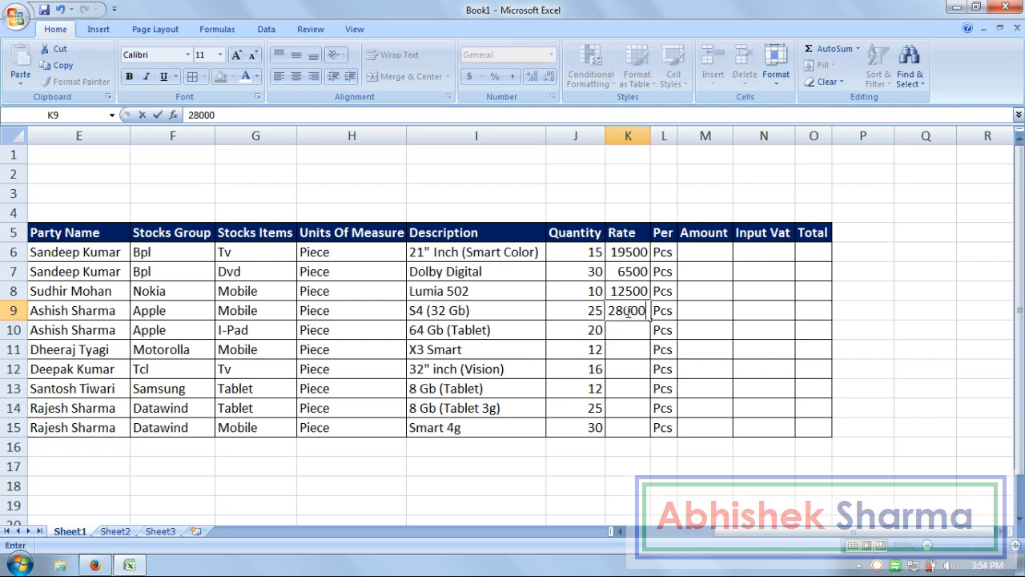
key("Return")
Enter rates of 65000 in K10 for the I-Pad and 8500 in K11 for the X3 Smart.
left_click_drag(199, 330, 623, 327)
left_click(626, 329)
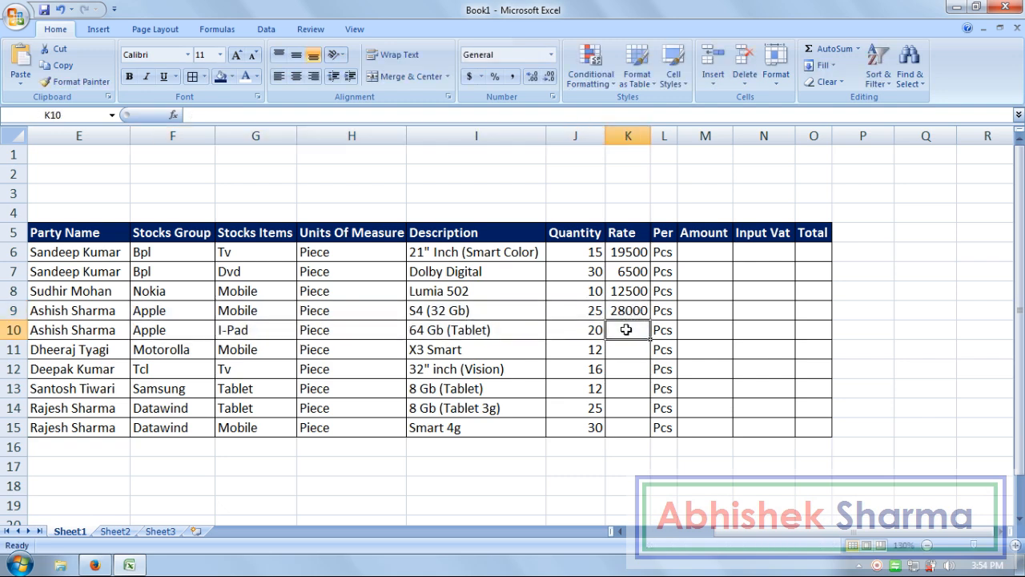
type("65000")
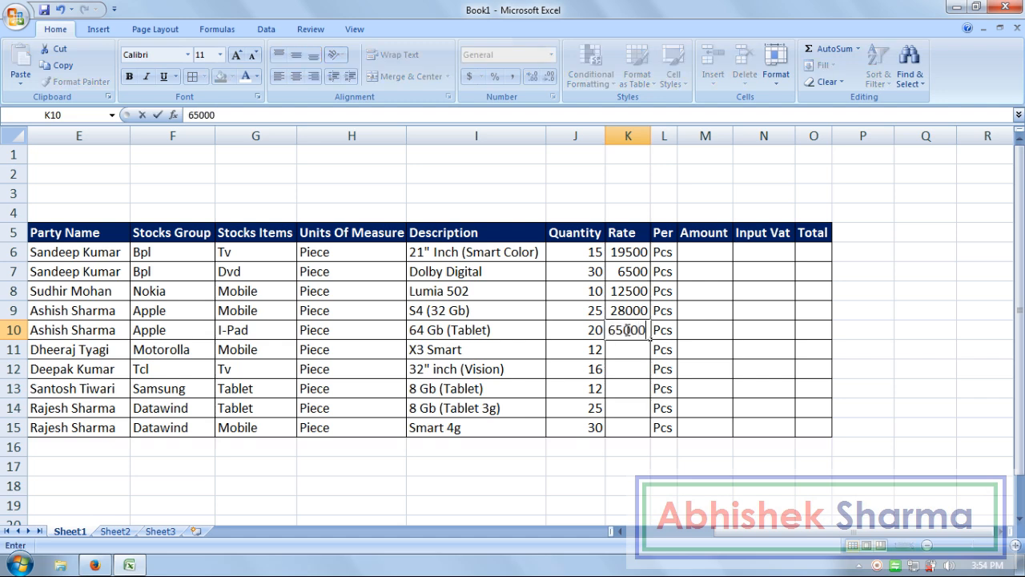
key("Return")
left_click(206, 348)
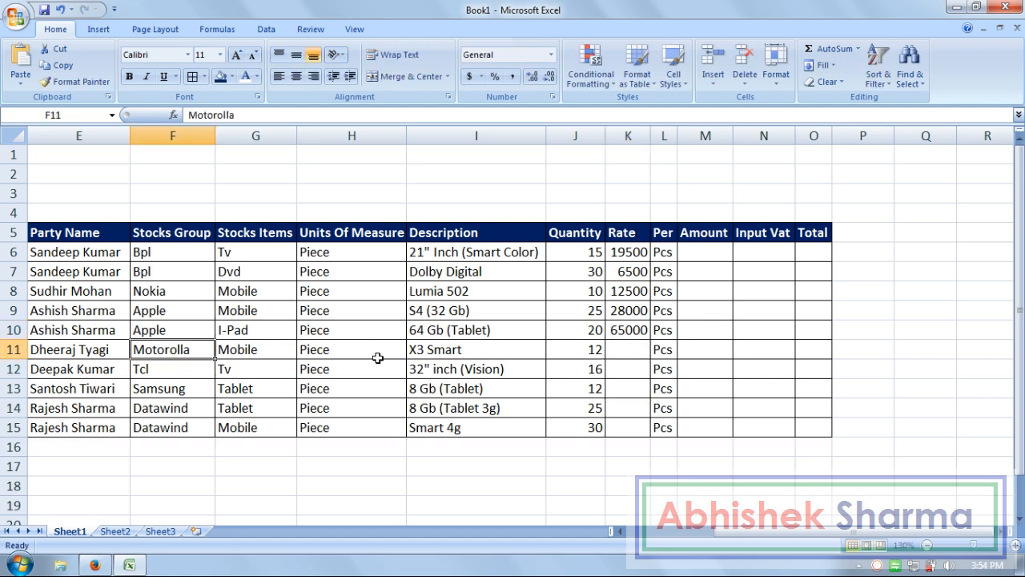
left_click(389, 348)
left_click(615, 357)
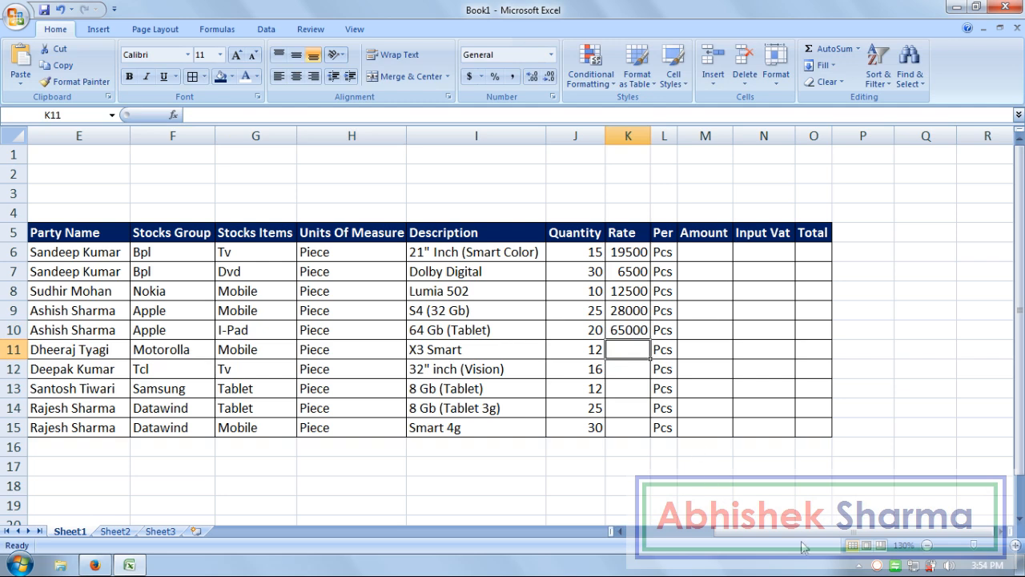
type("8500")
key("Return")
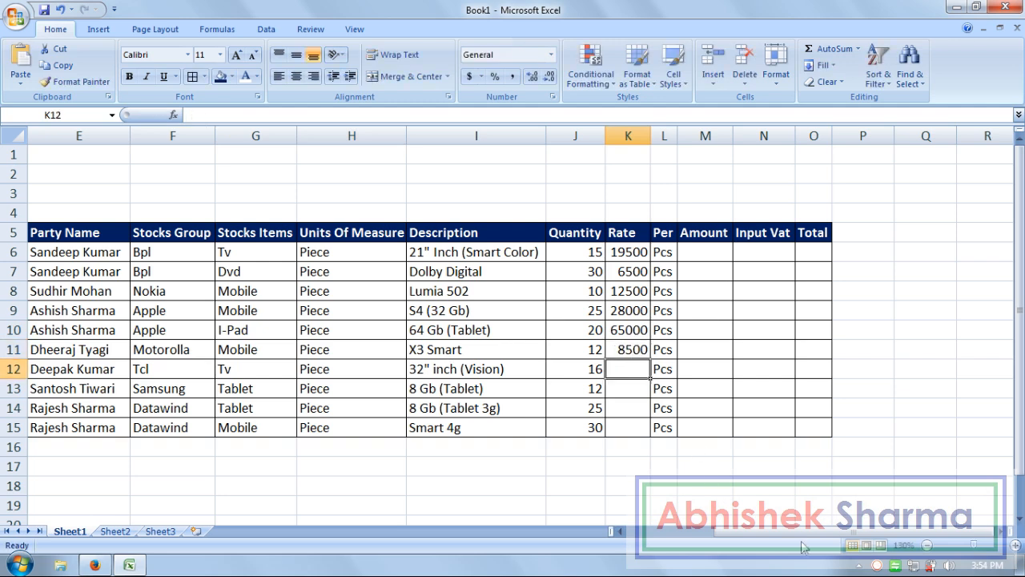
Enter rates of 38000 in K12 for the Tcl Tv and 12500 in K13 for the Samsung tablet.
left_click_drag(230, 371, 497, 377)
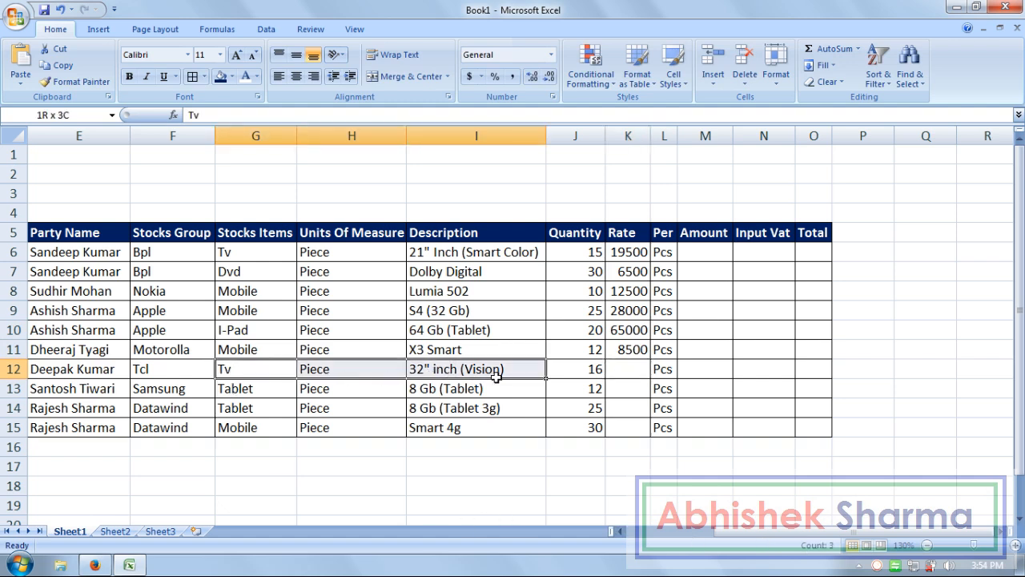
left_click(623, 368)
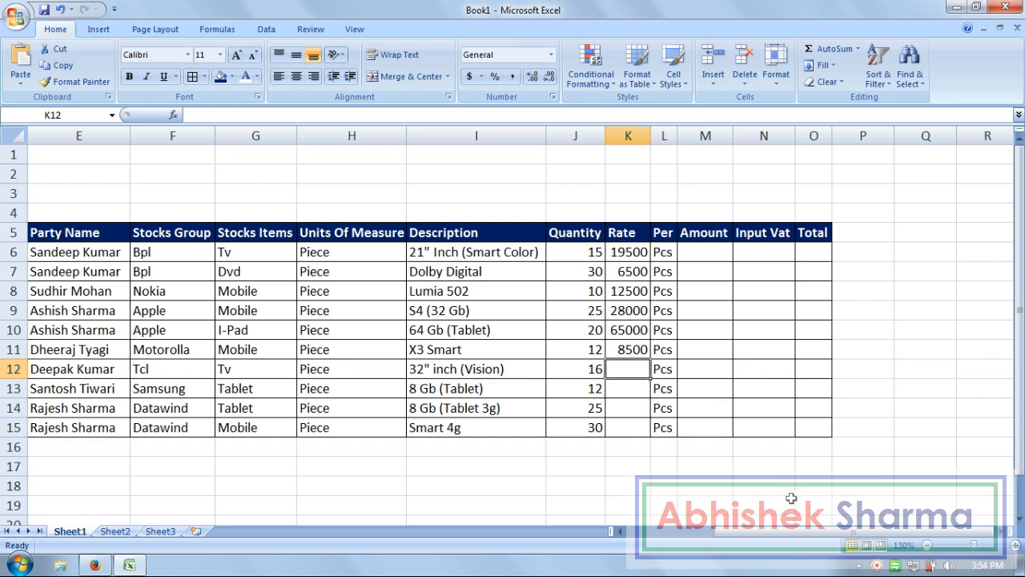
type("38000")
key("Return")
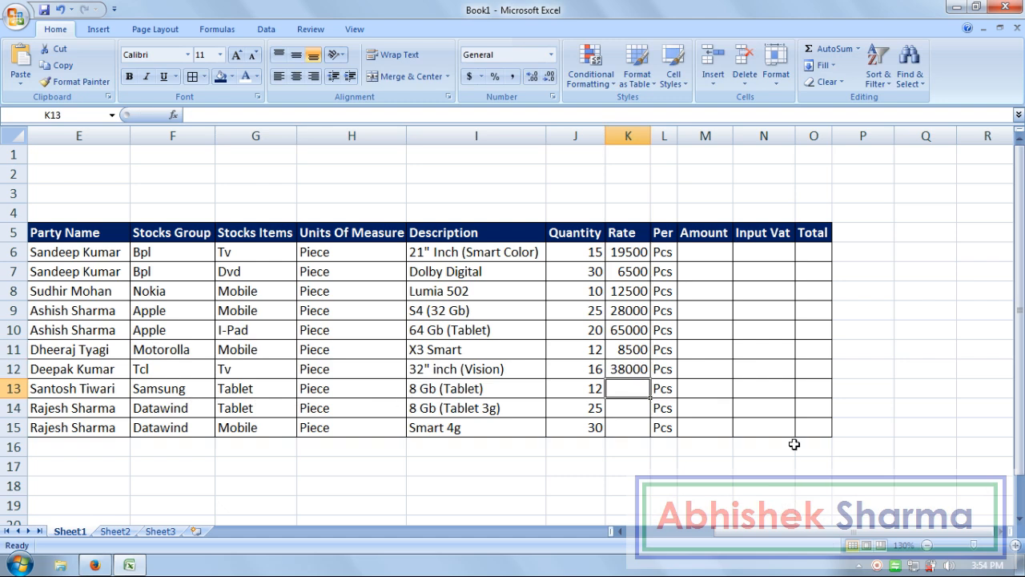
type("12500")
key("Return")
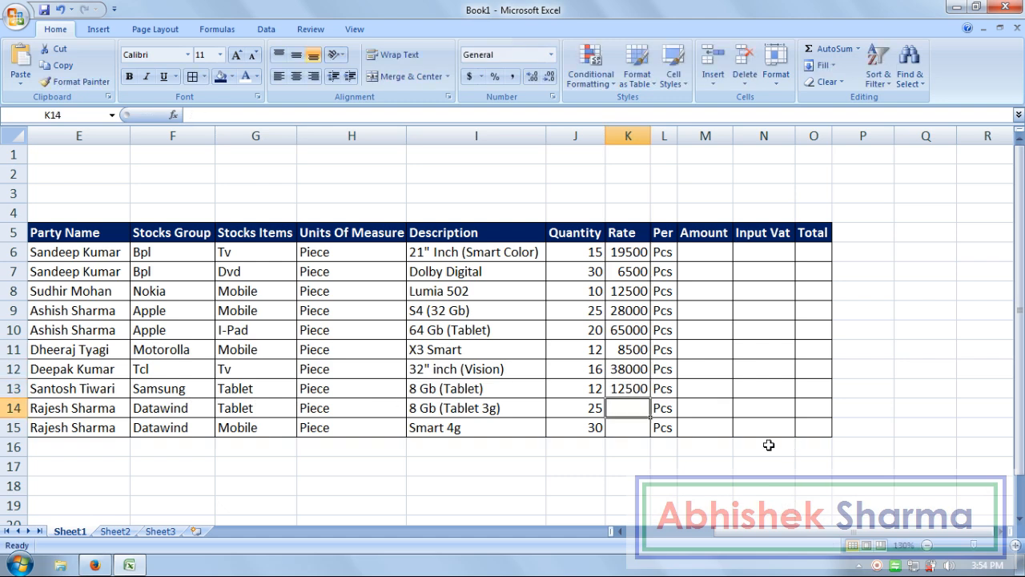
Enter a rate of 8530 in K14 for the Datawind 8 Gb (Tablet 3g).
left_click_drag(206, 401, 507, 399)
left_click(616, 411)
type("8500")
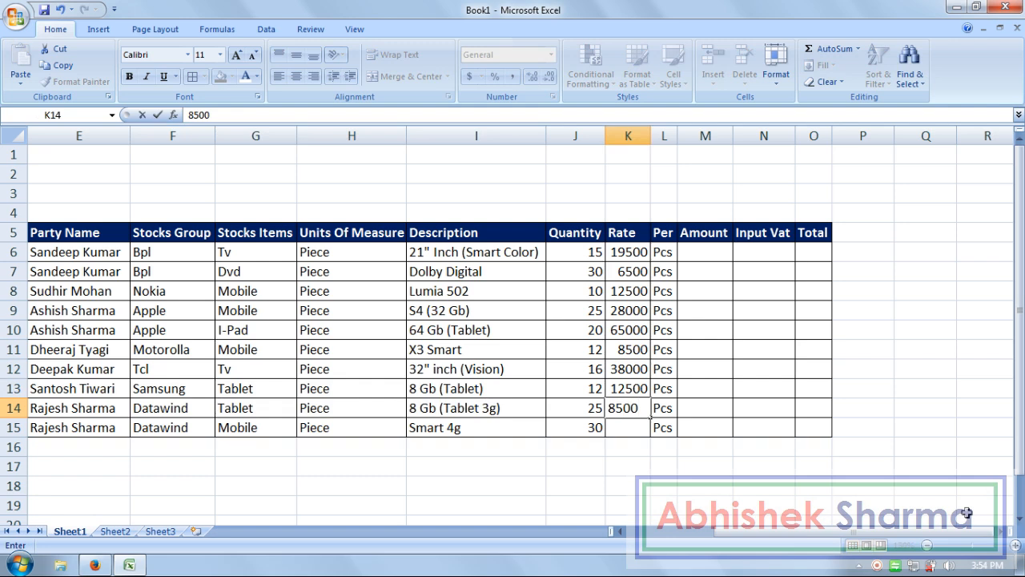
key("Return")
key("Up")
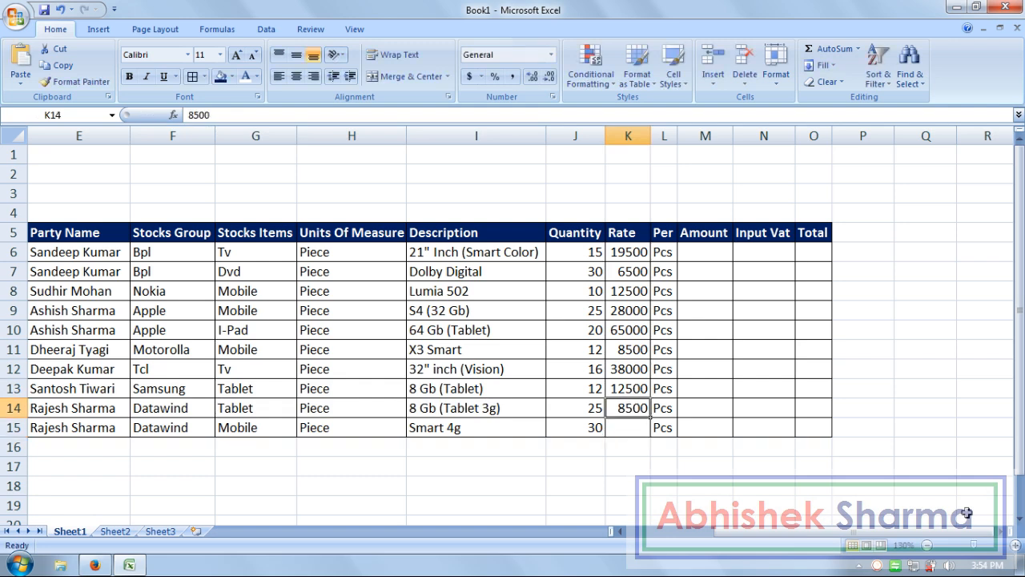
type("8")
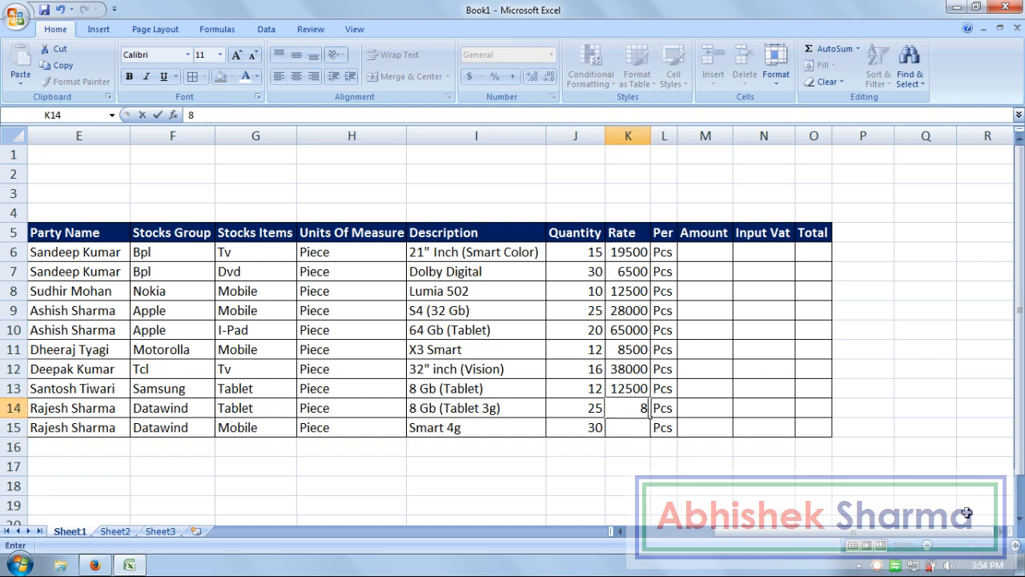
type("530")
key("Return")
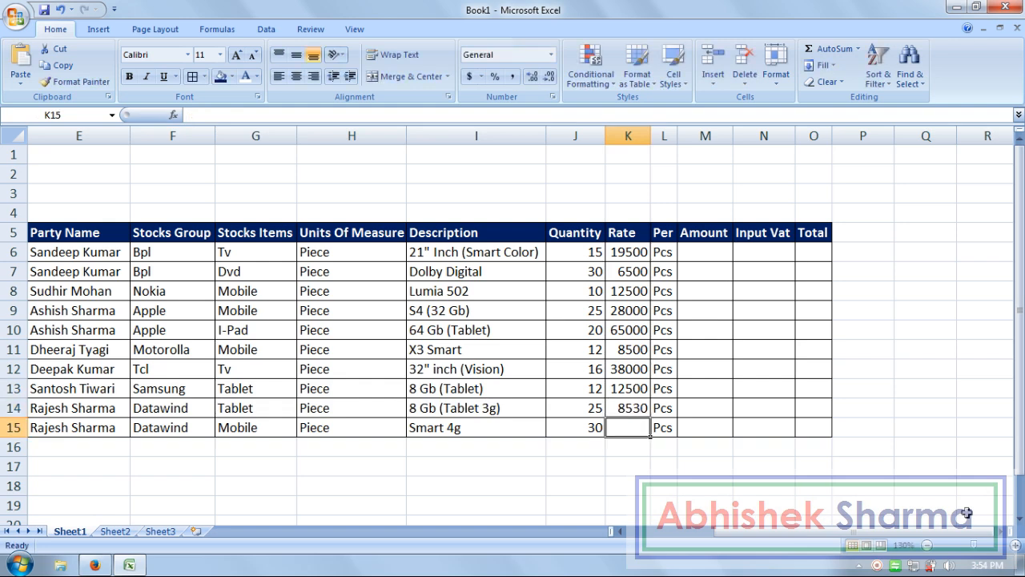
Enter a rate of 12700 in K15 for the Datawind Smart 4g mobile.
type("12500")
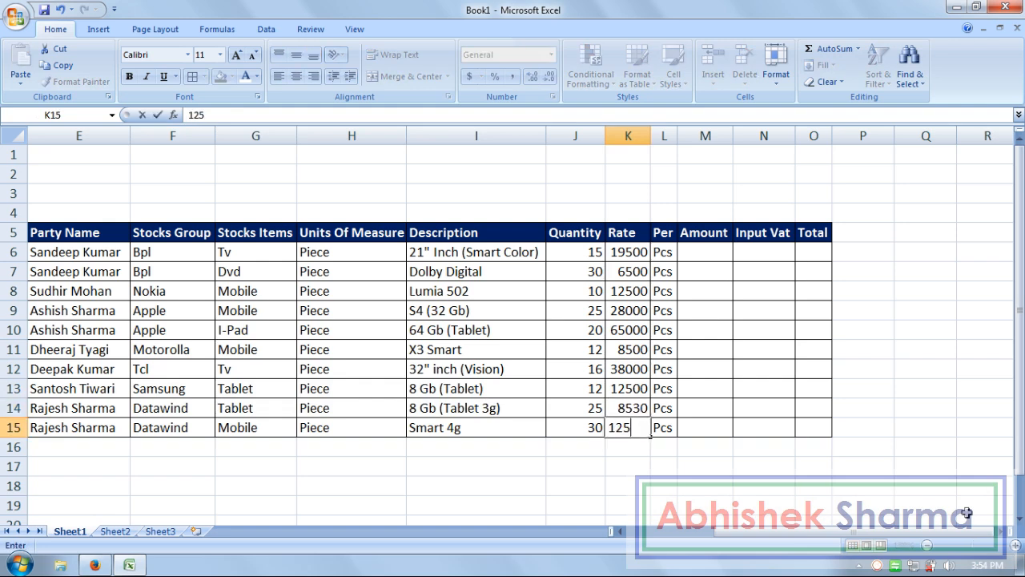
key("BackSpace")
key("BackSpace")
key("BackSpace")
type("700")
key("Return")
Calculate the first record's amount in M6 as quantity times rate with the formula =J6*K6.
left_click(722, 329)
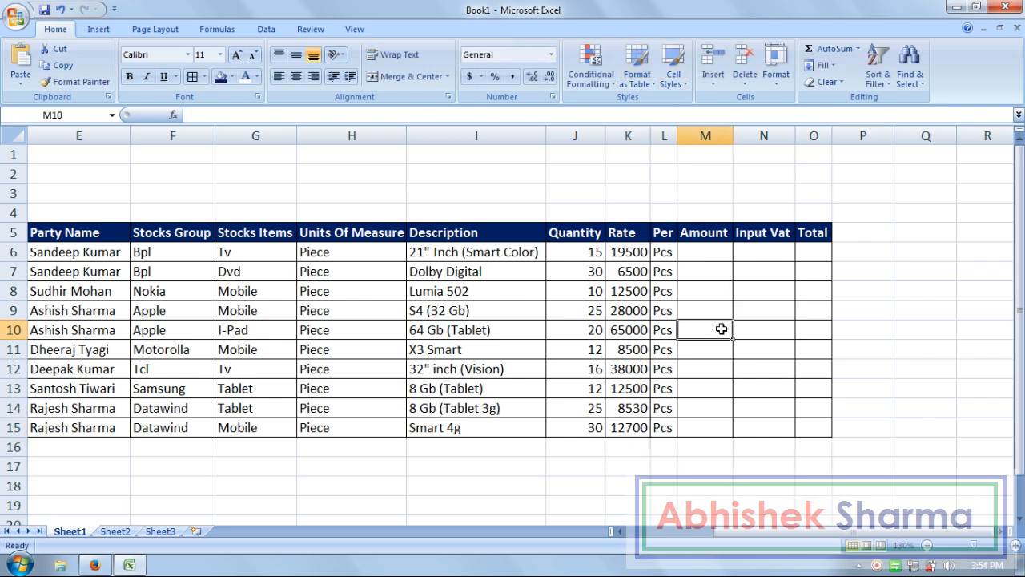
left_click(712, 255)
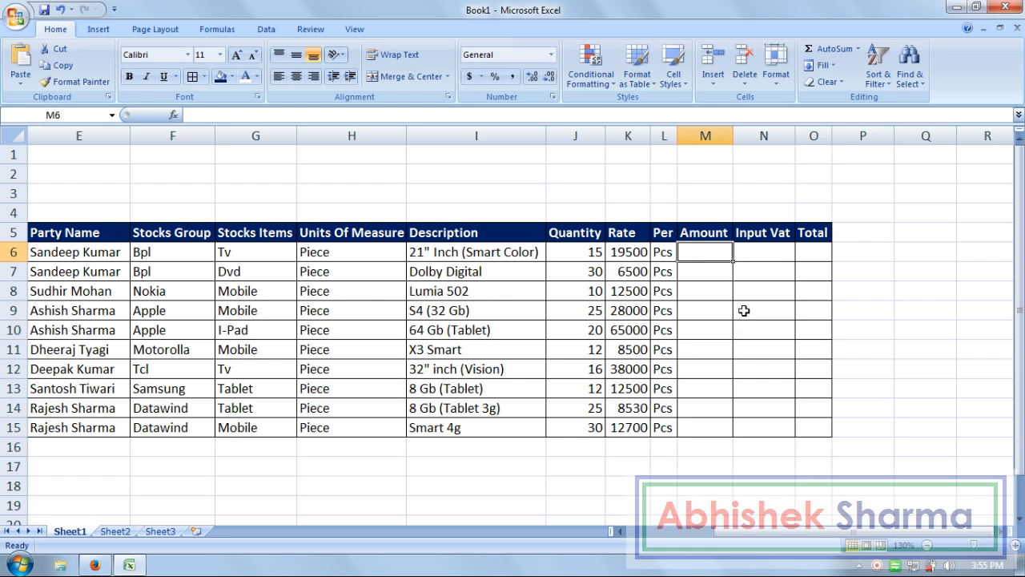
left_click(996, 543)
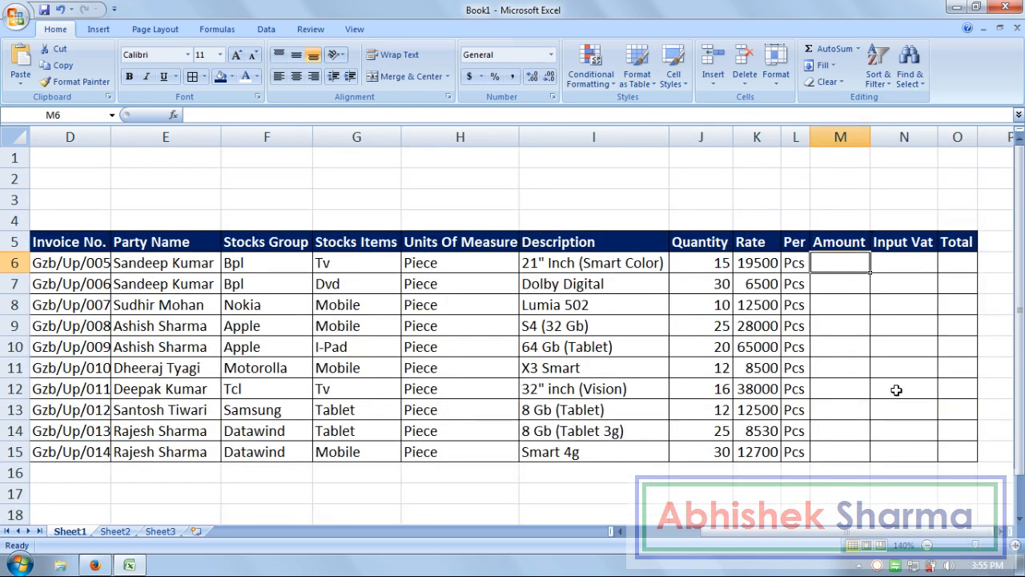
type("=")
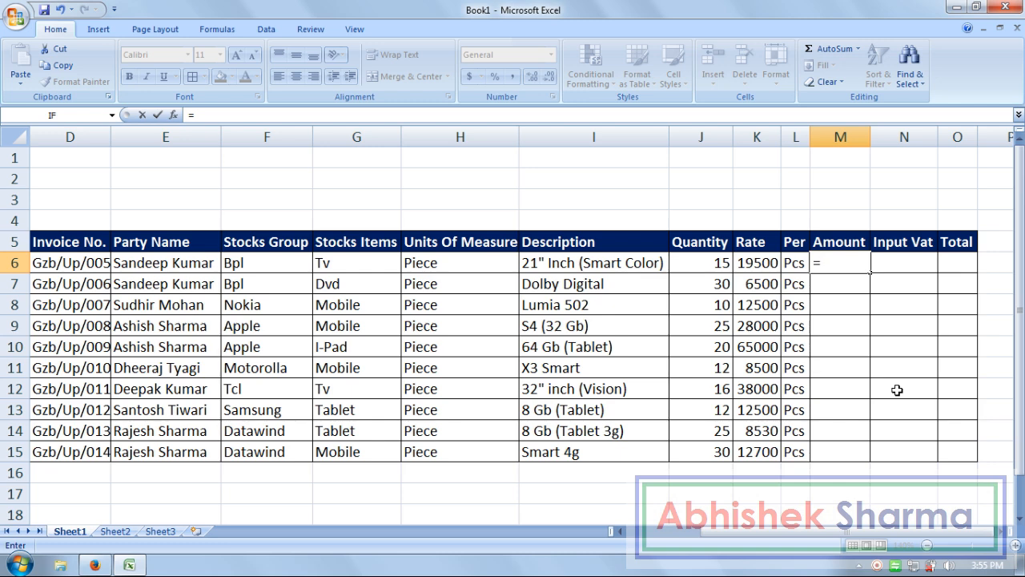
left_click(706, 262)
type("*")
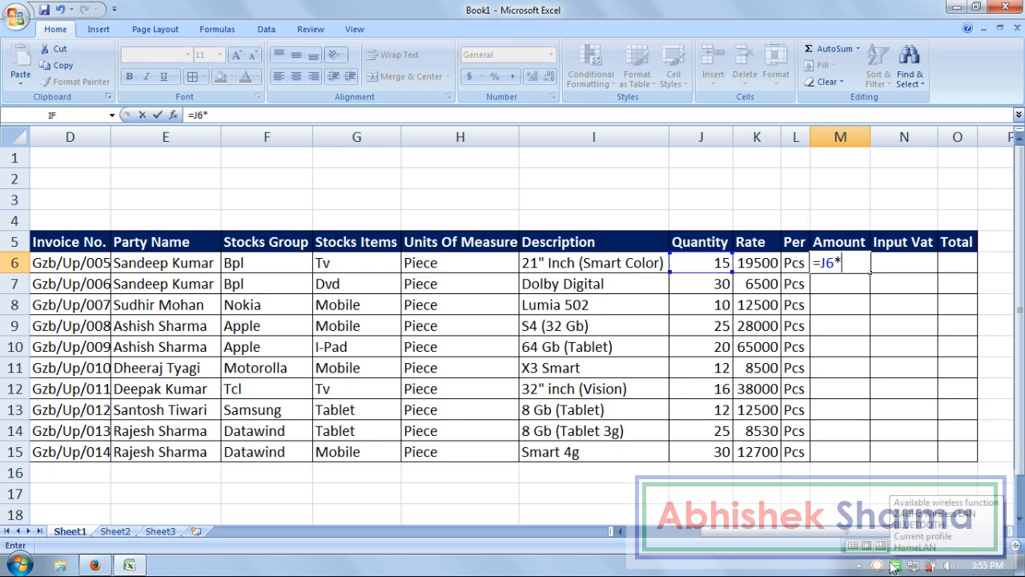
left_click(755, 267)
key("Return")
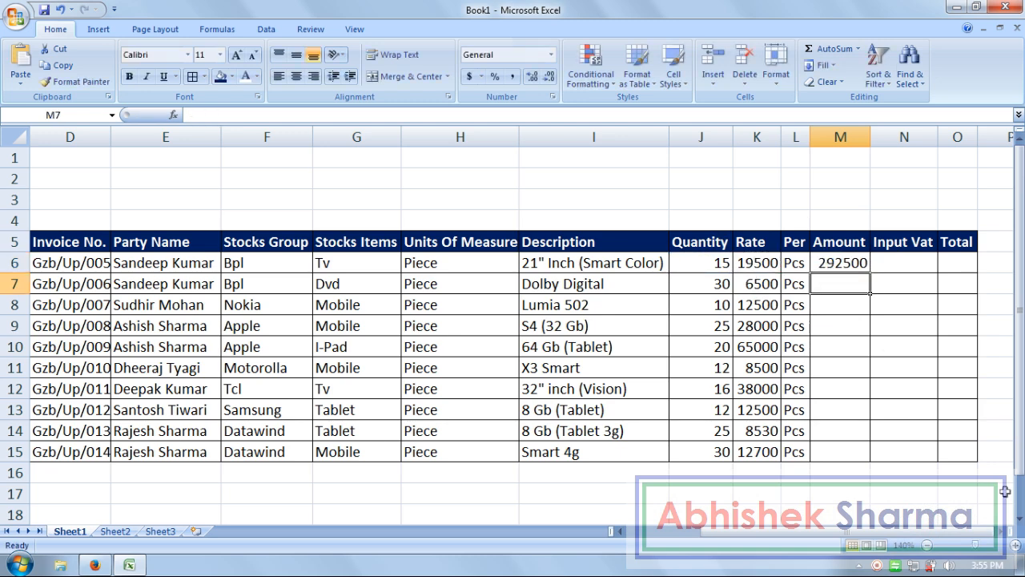
Enter =J7*K7 in M7 and fill the Amount formulas down through M15.
type("=")
left_click(701, 277)
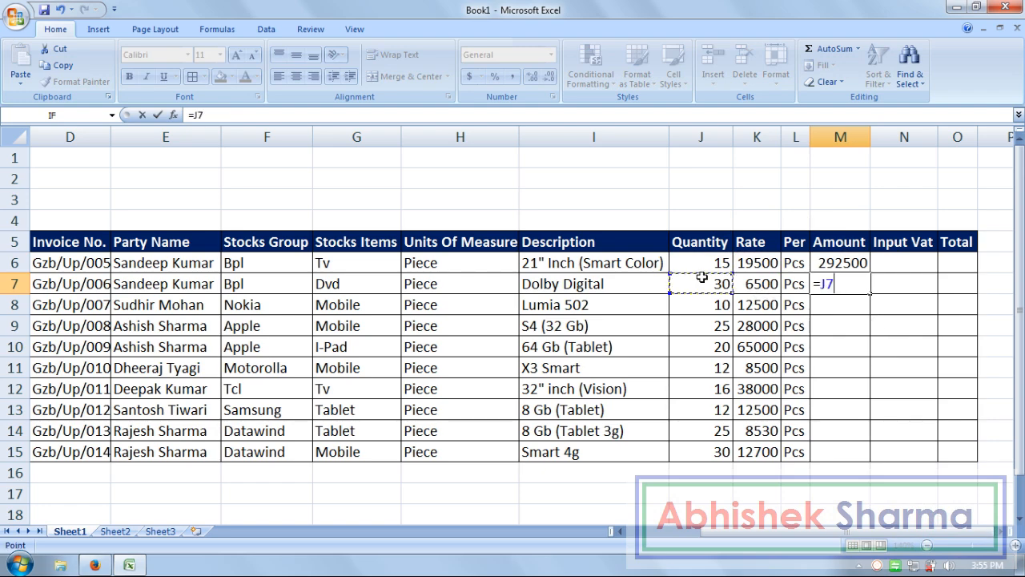
type("*")
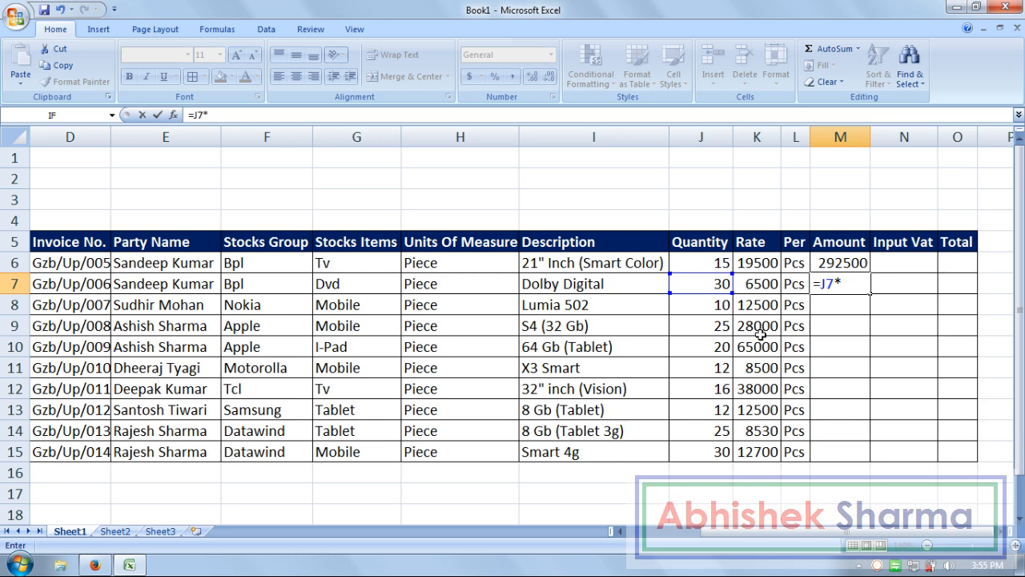
left_click(756, 284)
key("Return")
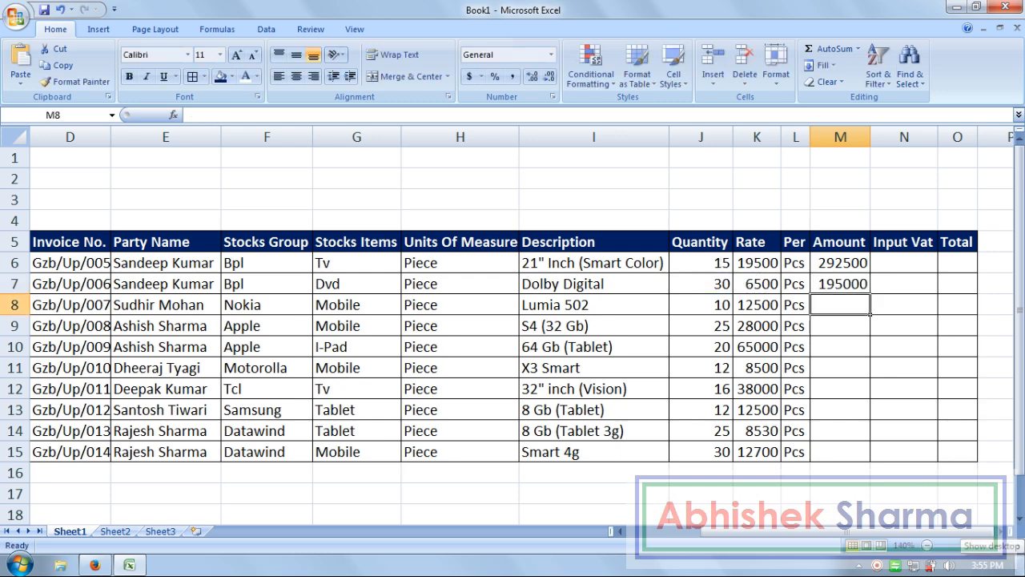
left_click_drag(841, 265, 872, 455)
Calculate the first record's input VAT in N6 as 4% of the amount with =M6*4%.
left_click(918, 255)
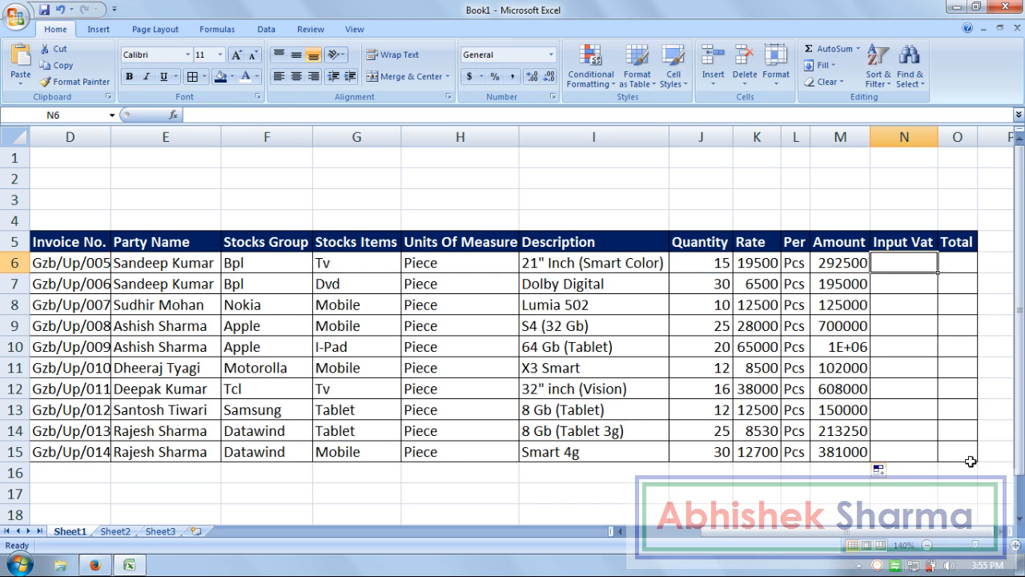
type("=")
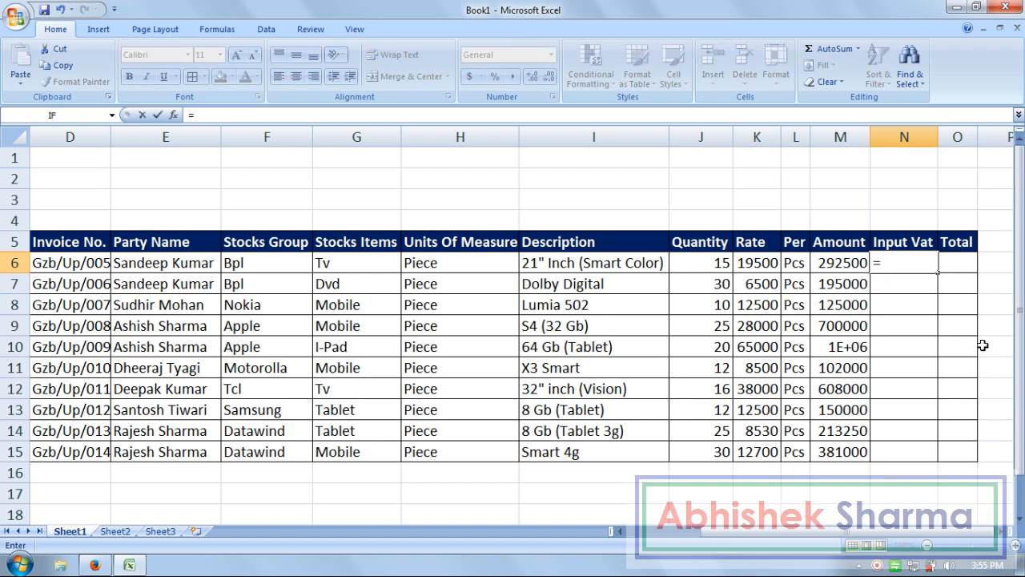
left_click(841, 268)
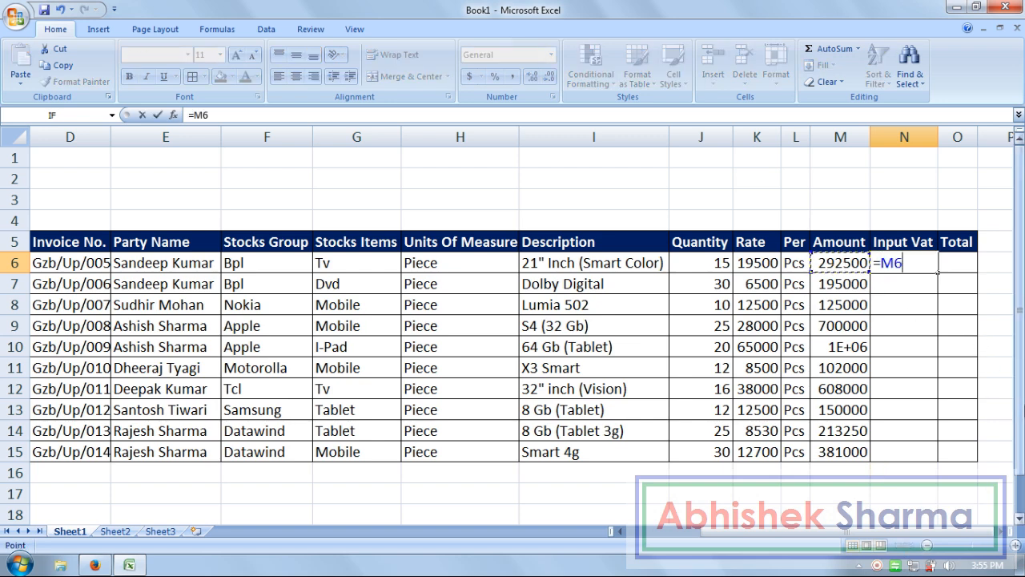
type("*4%")
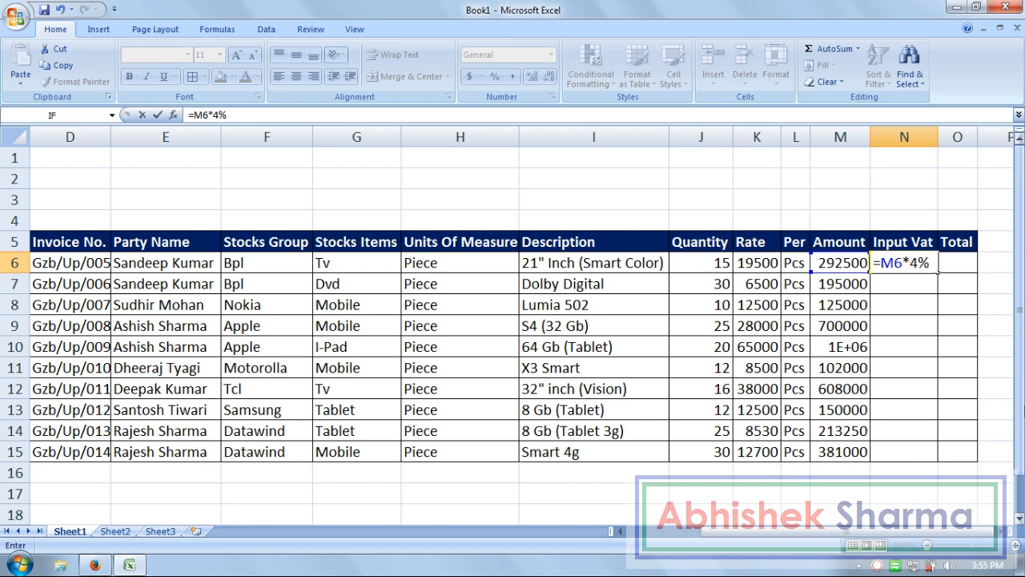
key("Return")
Enter =M7*4% in N7 and fill the Input Vat formulas down through N15.
type("=")
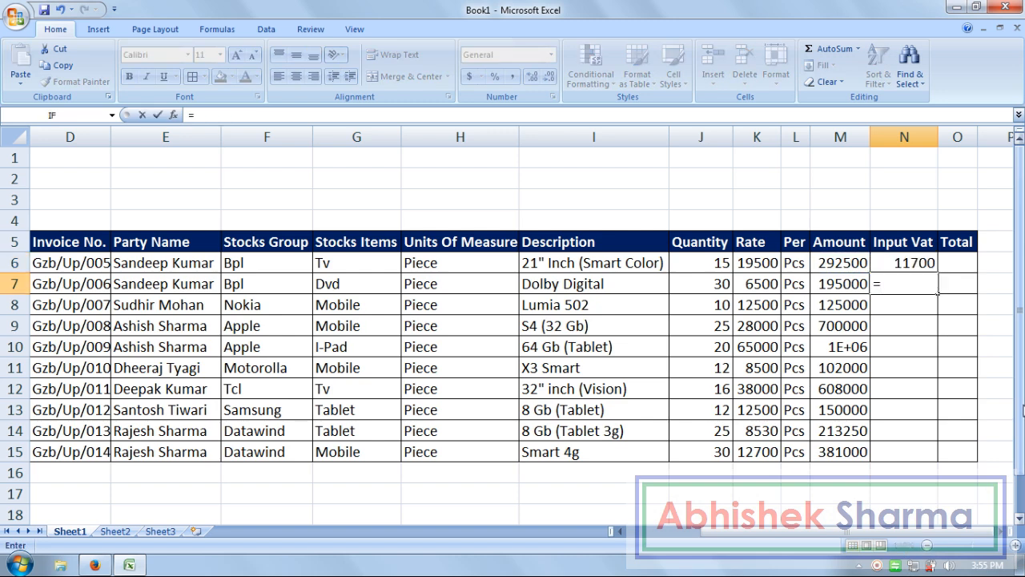
left_click(849, 283)
type("*4%")
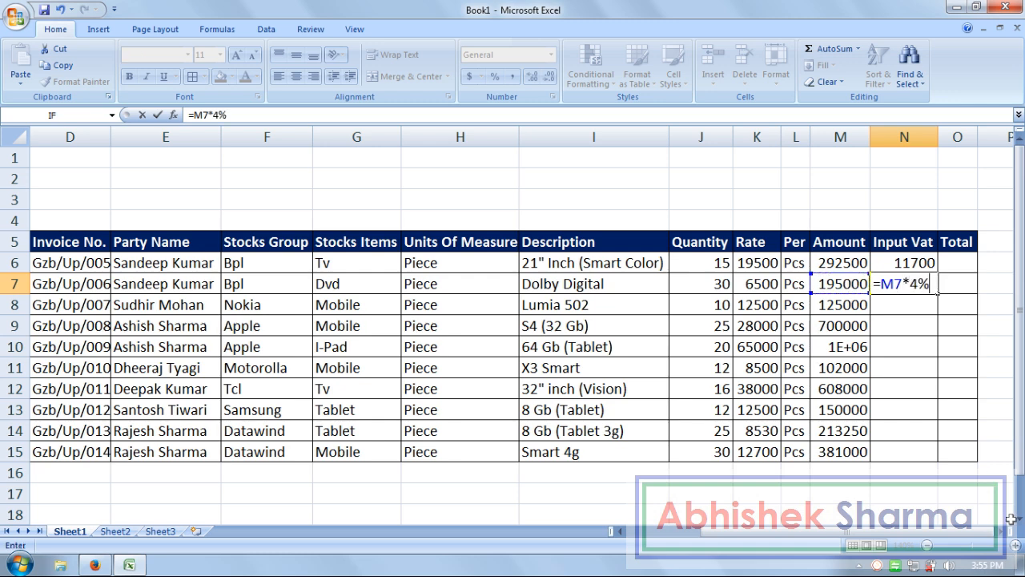
key("Return")
left_click_drag(913, 263, 913, 278)
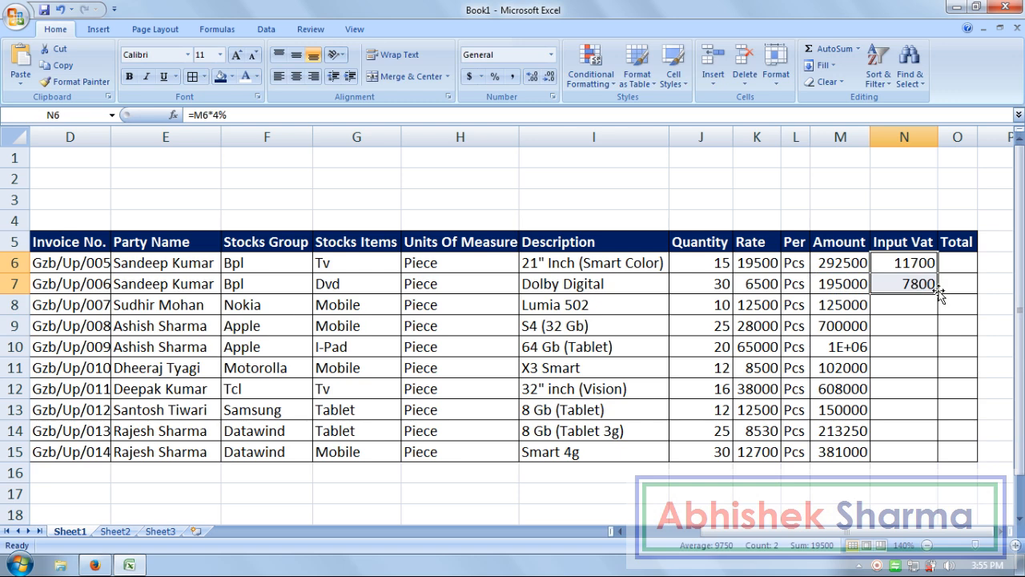
left_click_drag(940, 290, 934, 461)
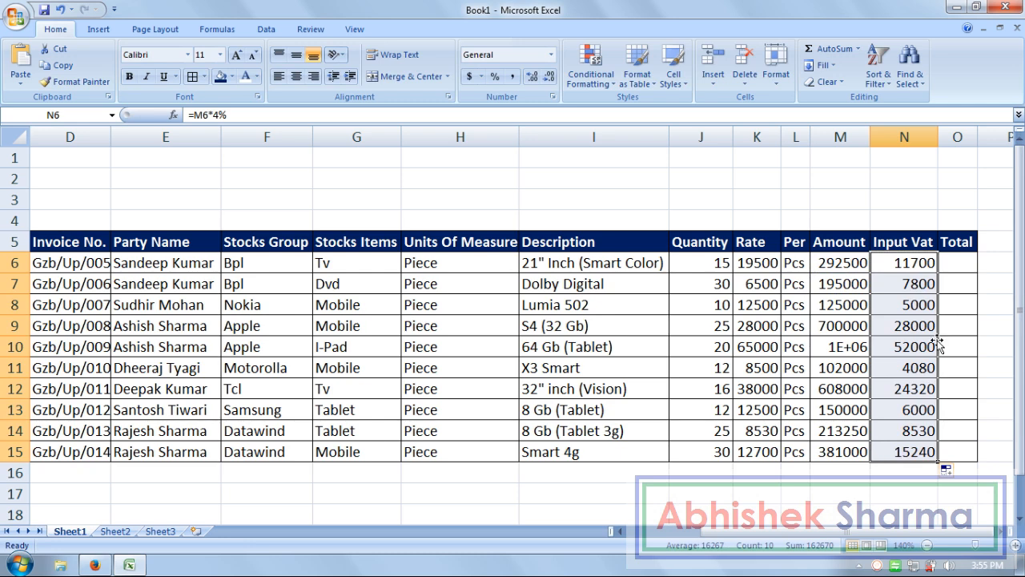
Calculate the first record's total in O6 as amount plus input VAT with =M6+N6.
left_click(955, 267)
type("=")
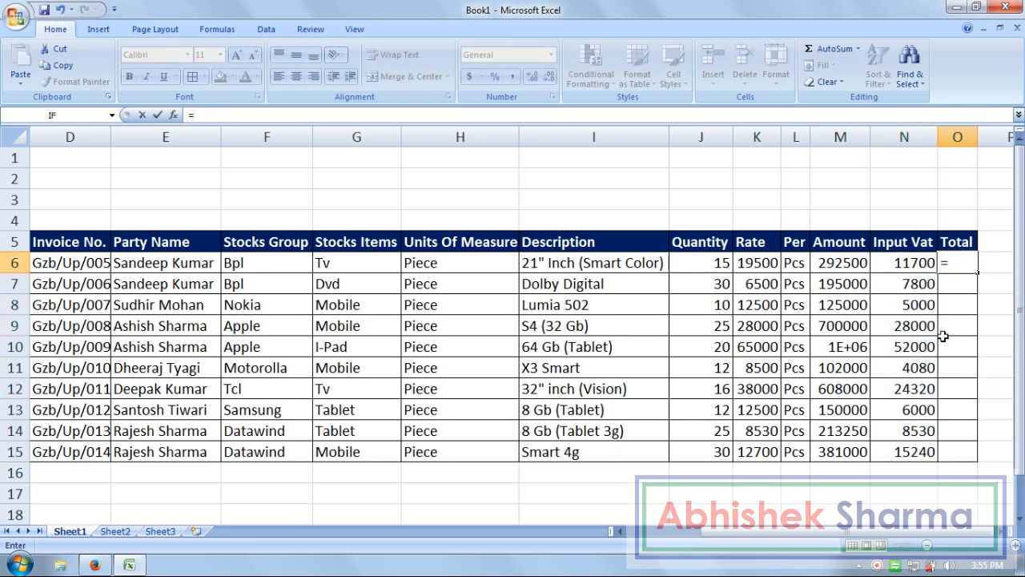
left_click(849, 268)
type("+")
left_click(903, 262)
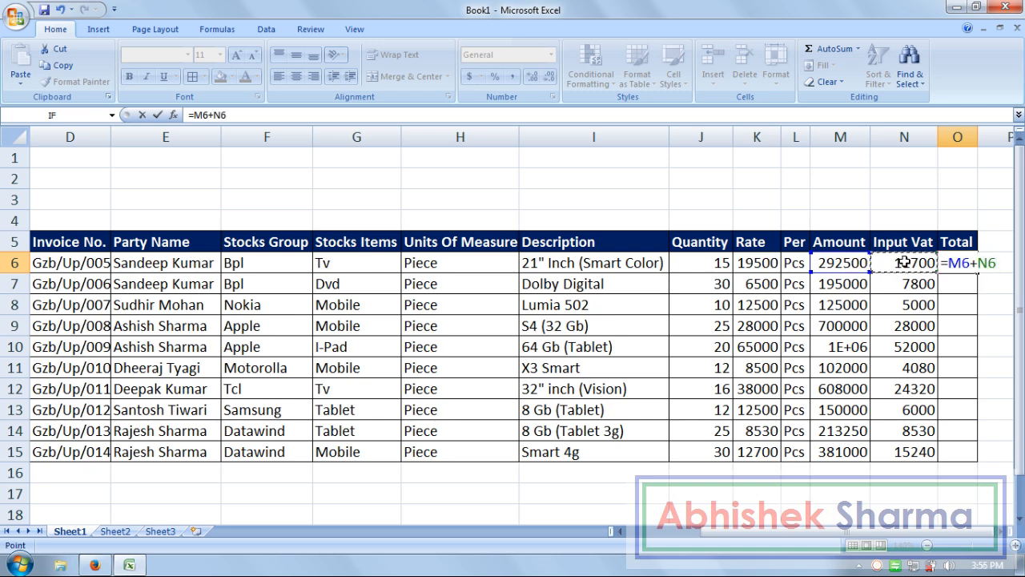
key("Return")
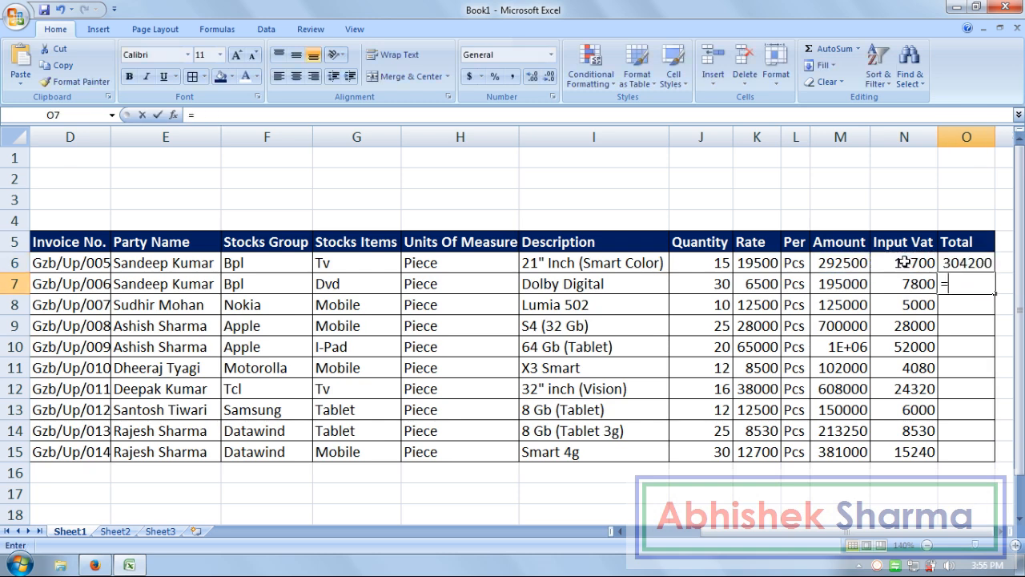
Enter =M7+N7 in O7 and fill the Total formulas down through O15.
type("=")
left_click(846, 285)
type("+")
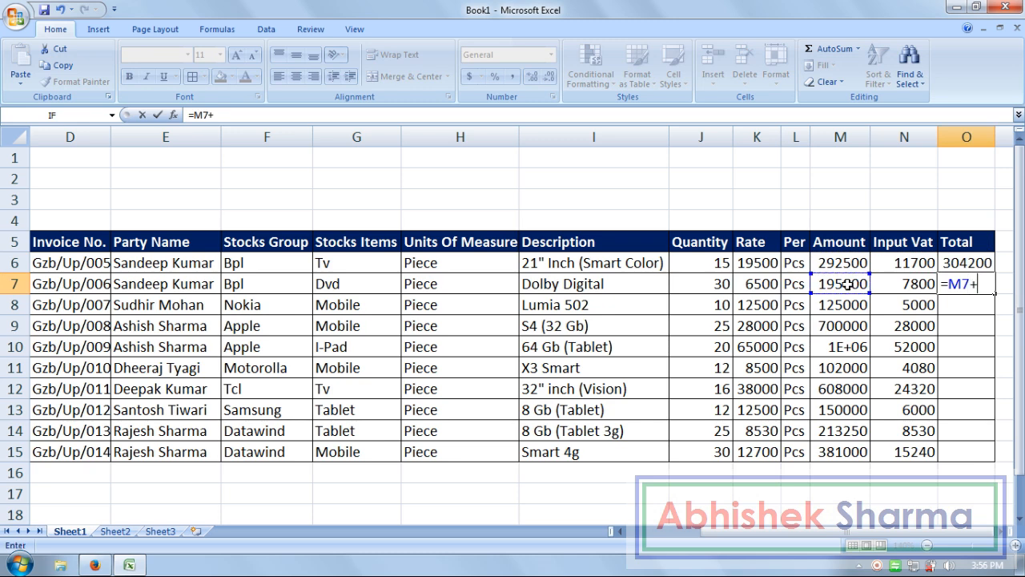
left_click(909, 284)
key("Return")
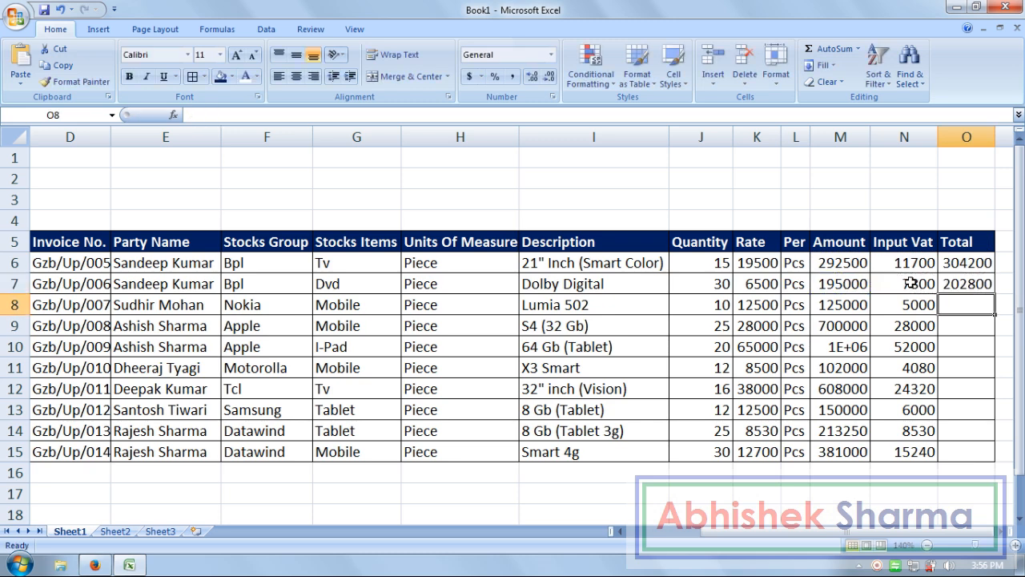
left_click_drag(955, 266, 992, 459)
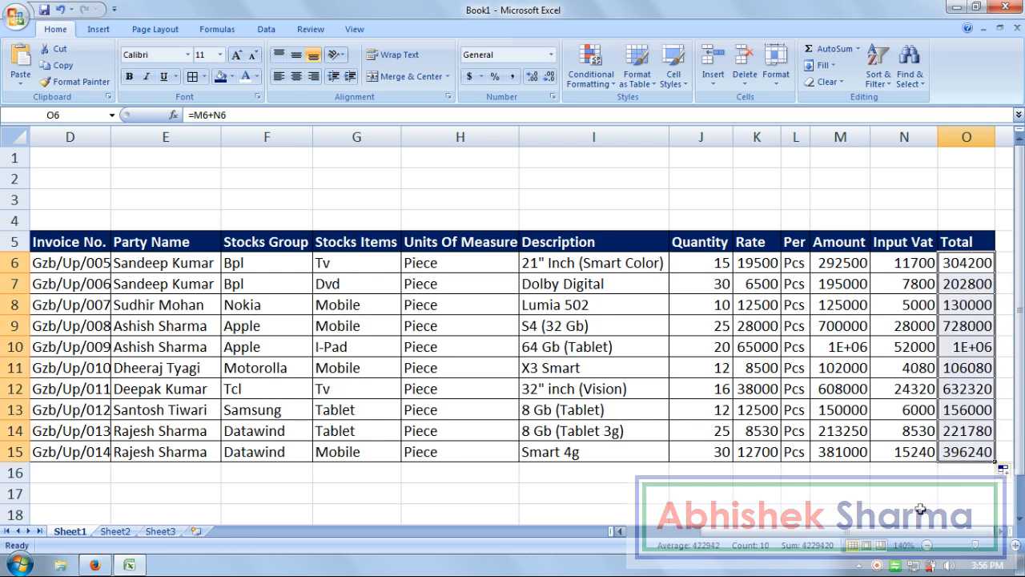
Merge and center the range B2:O3 above the table as a title cell.
left_click(921, 518)
left_click_drag(895, 533, 711, 535)
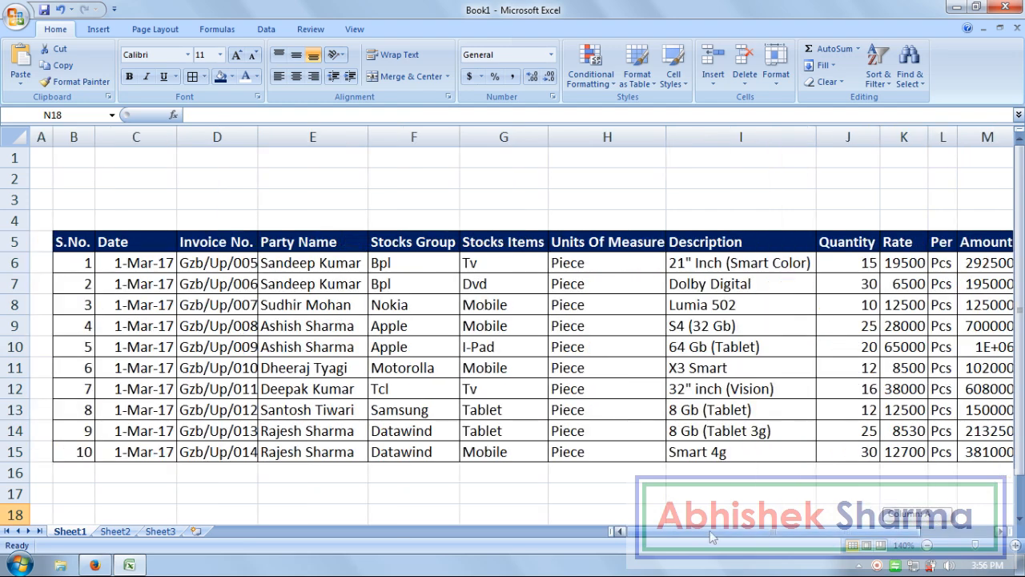
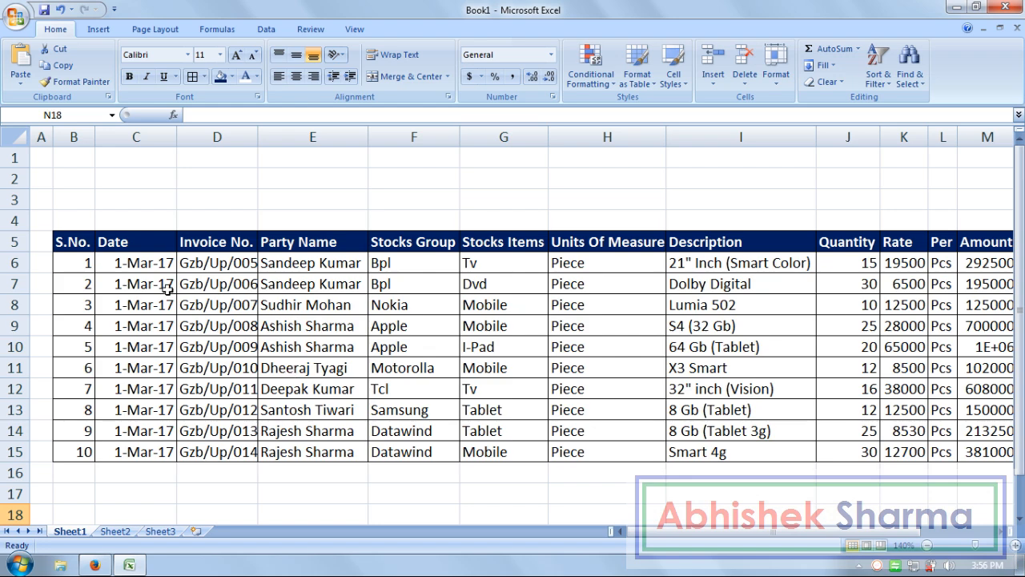
left_click(64, 173)
left_click_drag(71, 188, 957, 205)
left_click(380, 78)
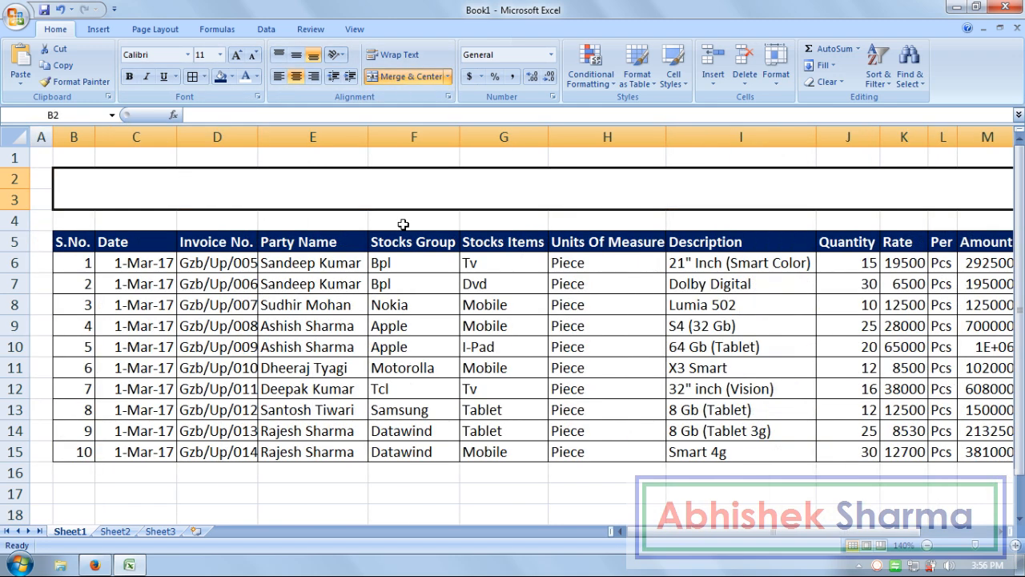
Enter the title EXCEL ACCOUNTING PURCHASE PRODUCTS in the merged cell B2.
type("ES")
key("BackSpace")
type("XCEL AC")
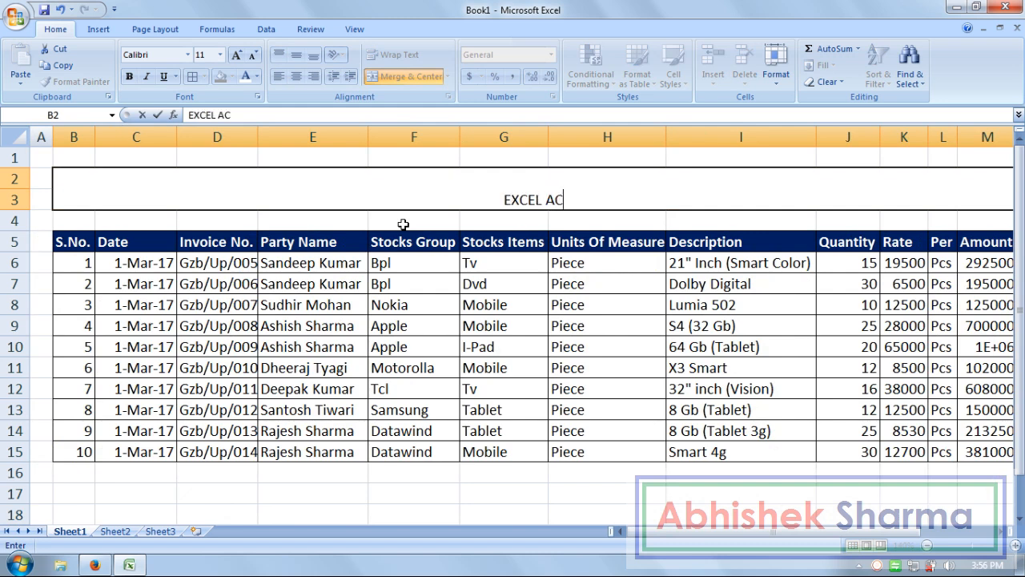
type("COUNTING")
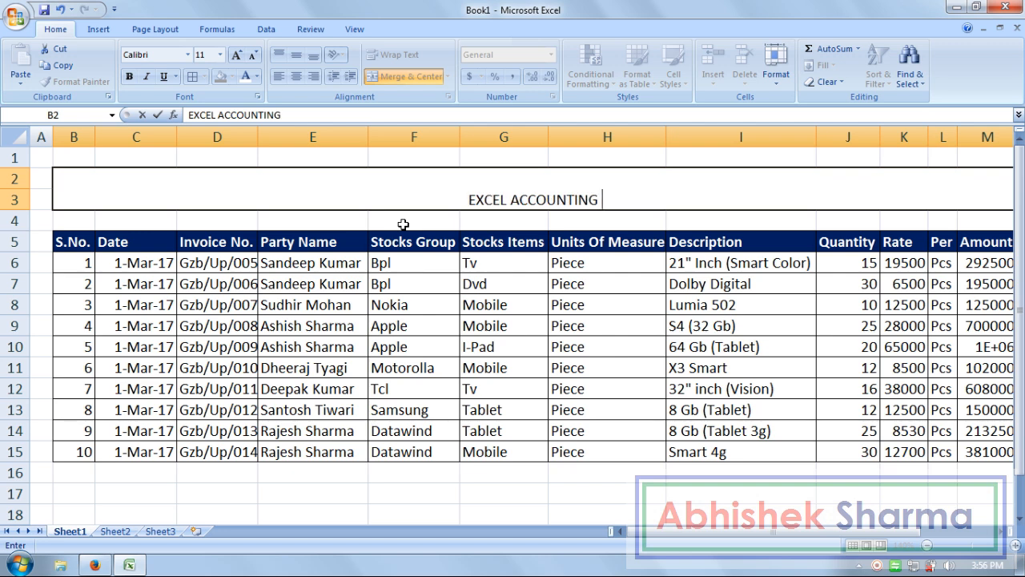
type("PURCHASE")
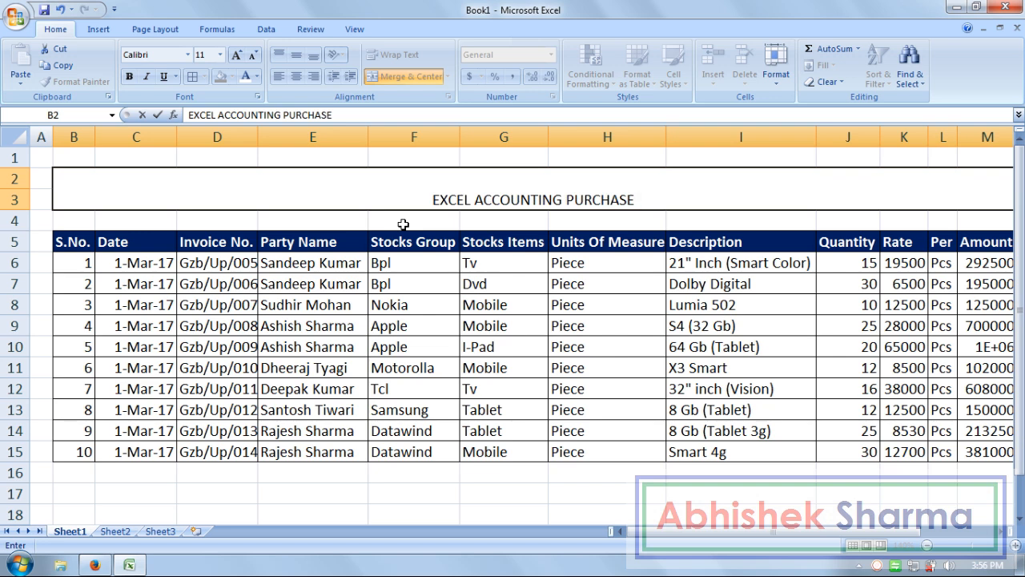
type("PRODUCTS")
key("Tab")
type("REPORT")
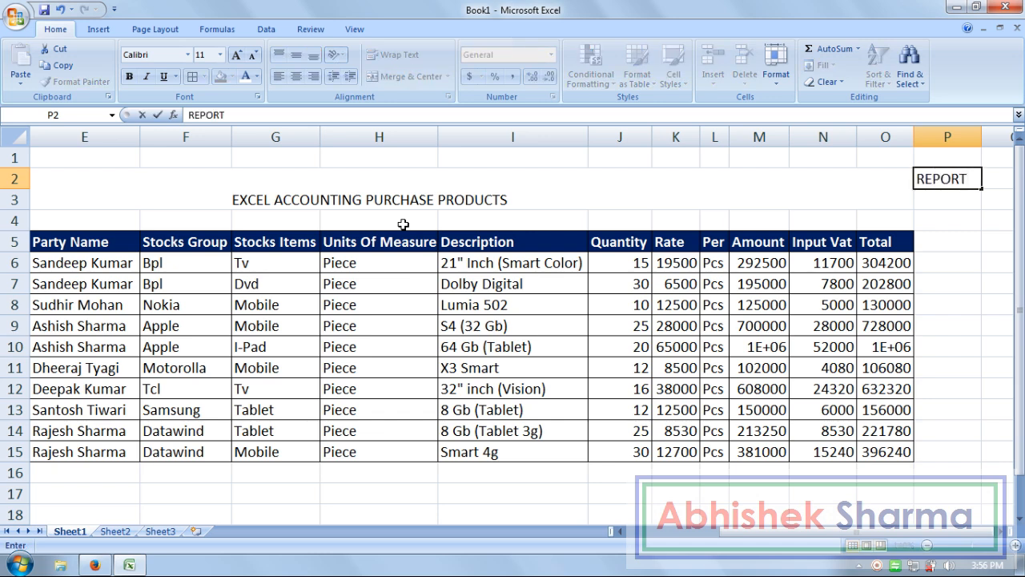
left_click(596, 203)
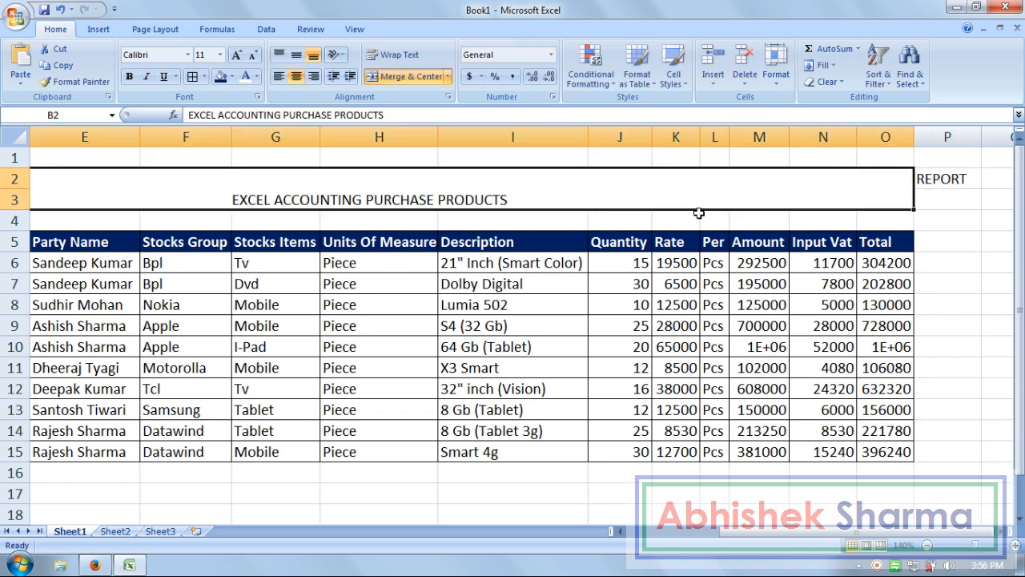
left_click(918, 191)
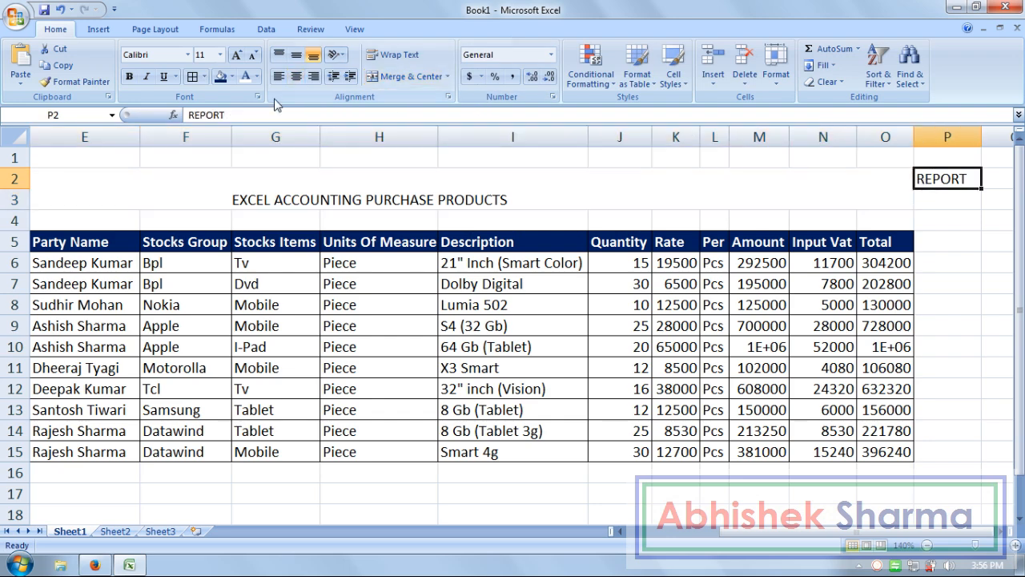
double_click(205, 114)
key("BackSpace")
Append the word REPORT to the title so B2 reads EXCEL ACCOUNTING PURCHASE PRODUCTS REPORT.
left_click(503, 186)
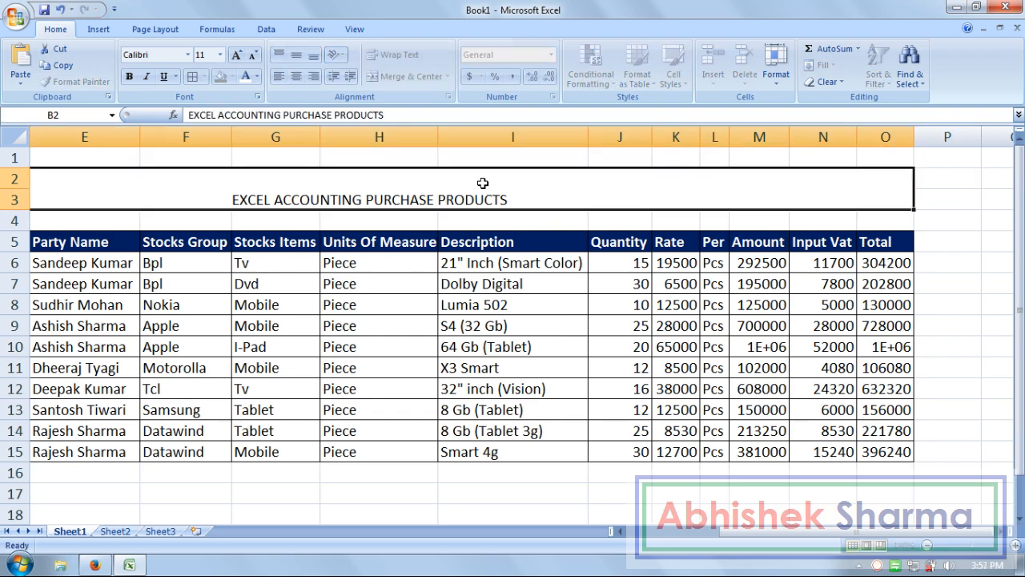
left_click(435, 115)
type("REPORT")
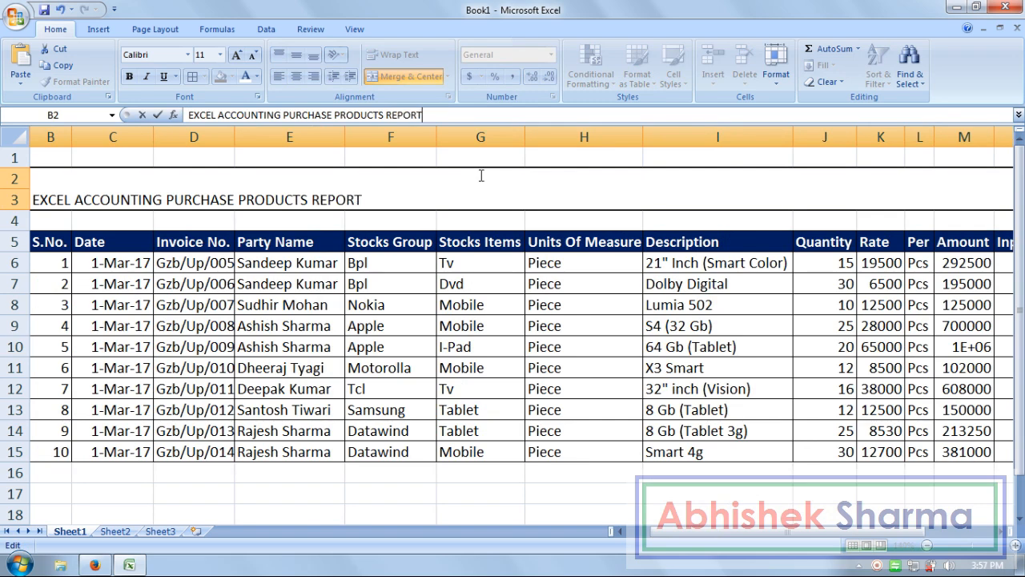
Middle-align the title in the merged cell B2, make it bold and enlarge its font to size 16.
left_click(531, 362)
left_click(521, 200)
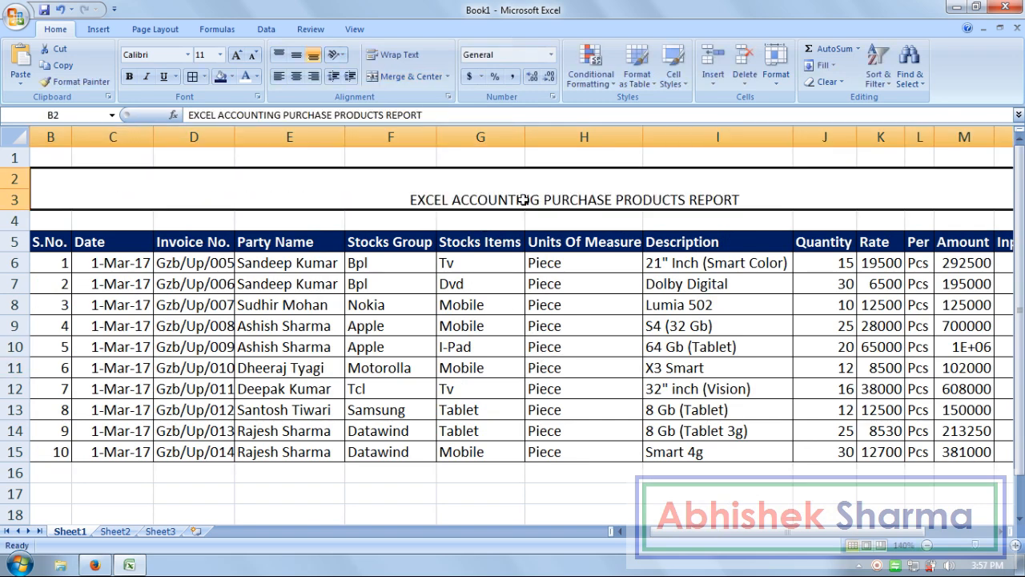
left_click(297, 56)
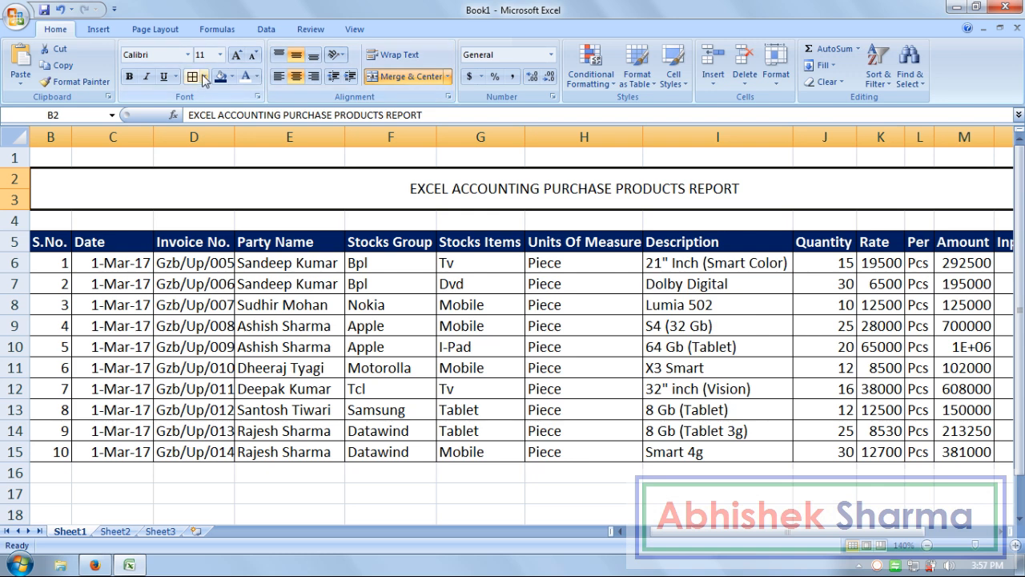
left_click(129, 76)
left_click(237, 56)
left_click(238, 56)
left_click(237, 56)
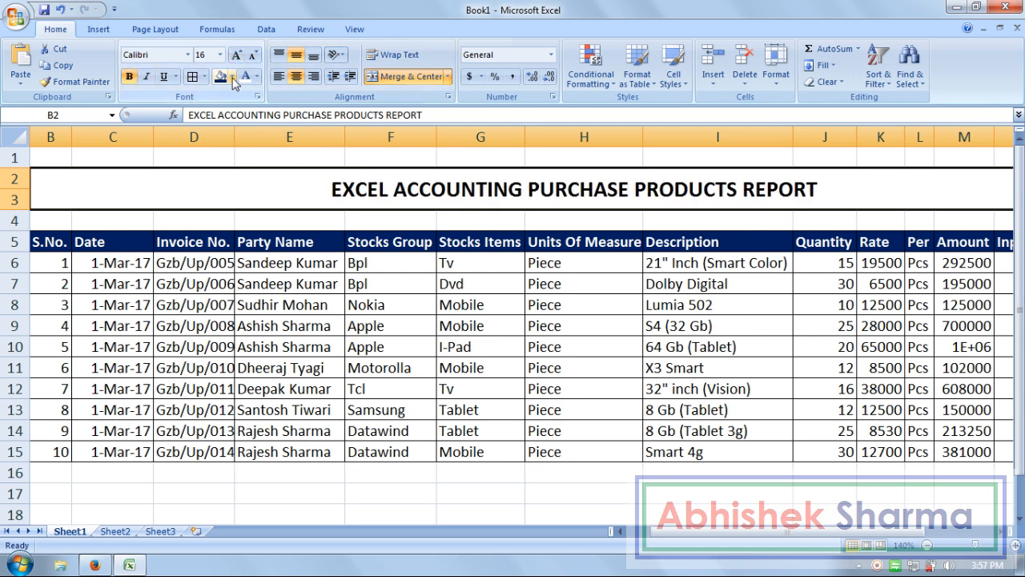
Fill the title cell with red and set its text color to white.
left_click(233, 77)
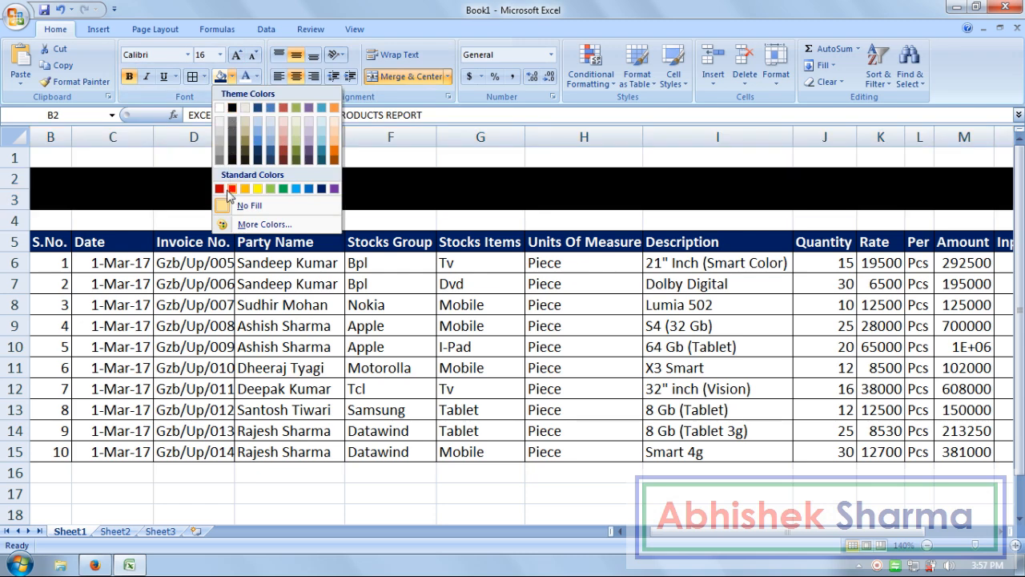
left_click(232, 189)
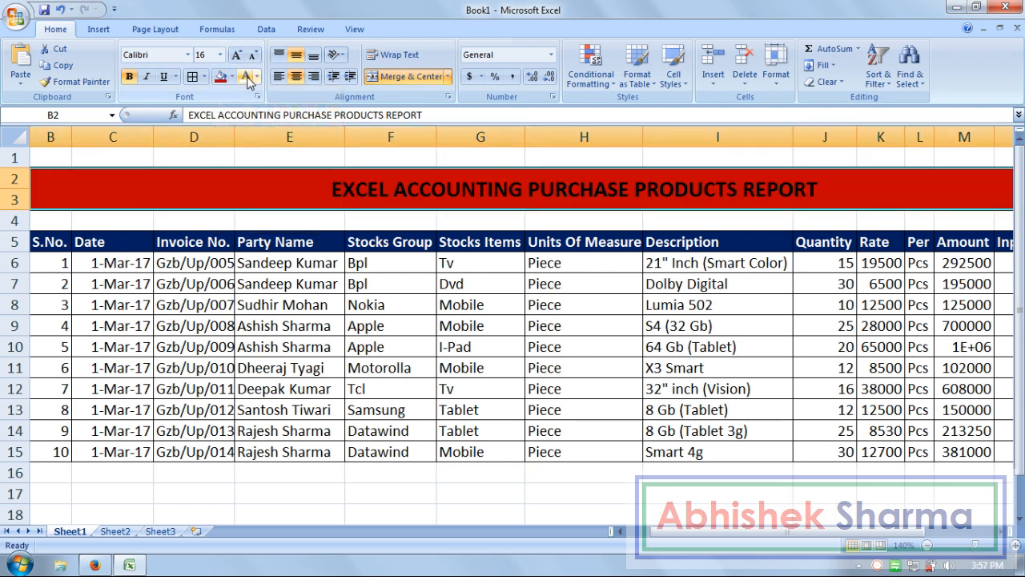
left_click(585, 408)
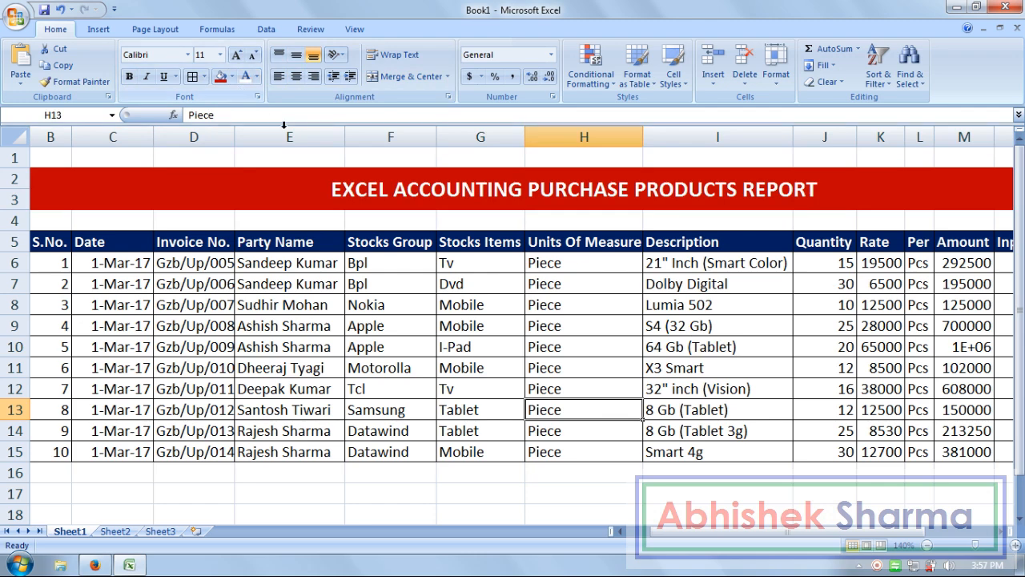
Change the title cell's fill to a custom dark green.
left_click(315, 178)
left_click(232, 77)
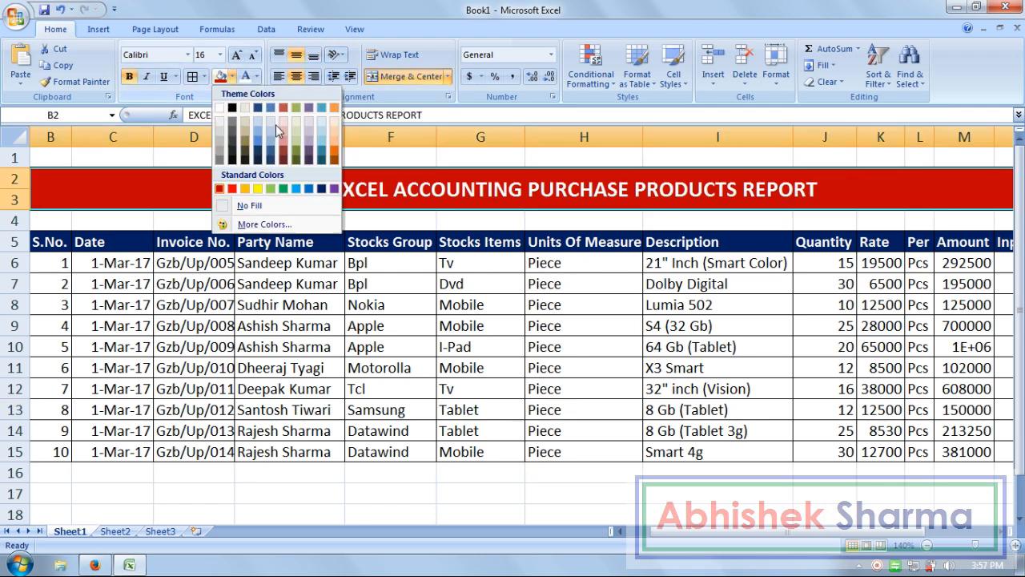
left_click(284, 190)
left_click(232, 77)
left_click(266, 225)
left_click_drag(563, 279, 565, 301)
left_click(601, 176)
left_click(666, 326)
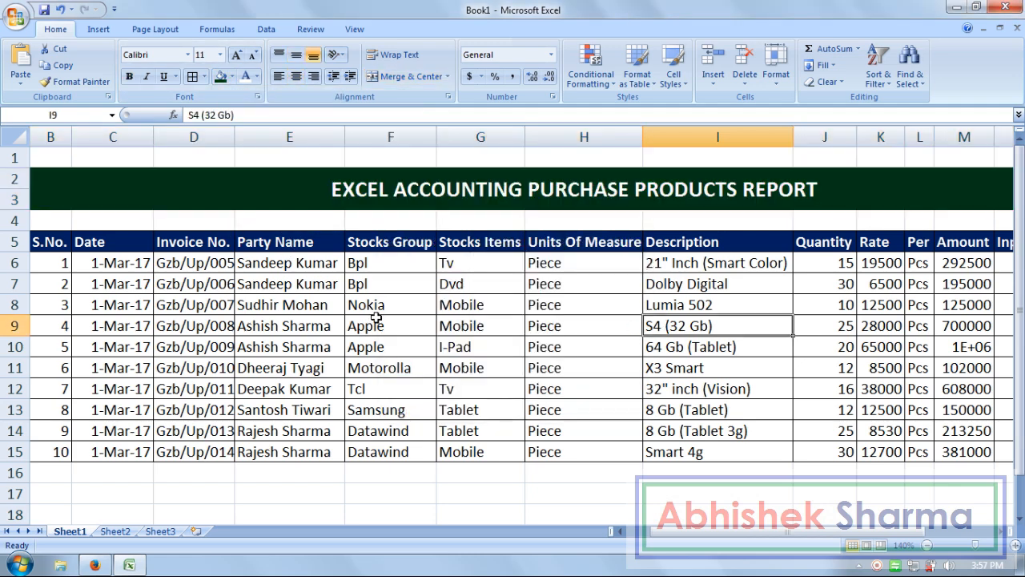
Zoom the sheet to fit the whole report range B2:O15.
key("Left")
key("Left")
key("Left")
left_click_drag(31, 169, 838, 449)
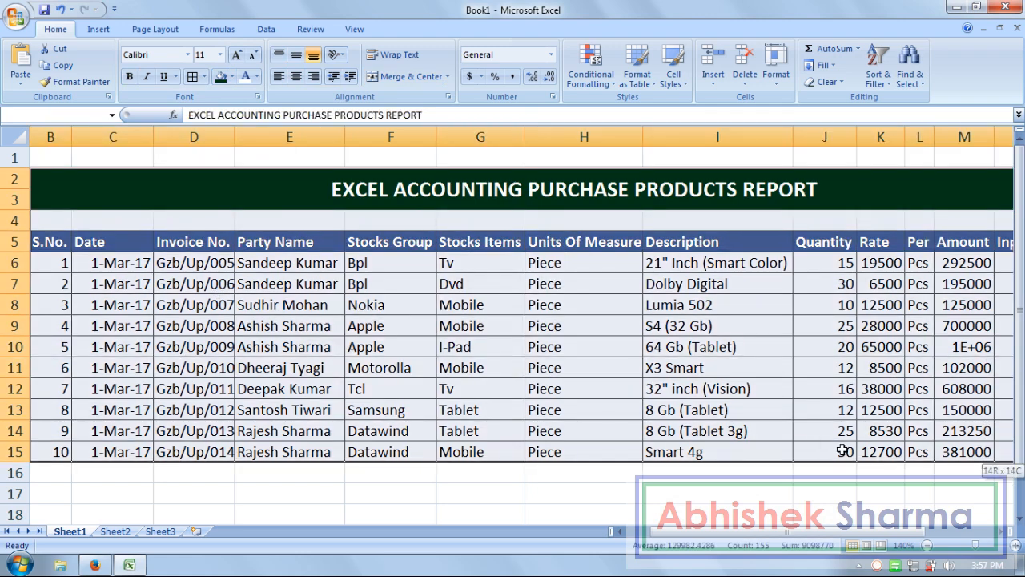
left_click(354, 29)
left_click(420, 63)
left_click(669, 505)
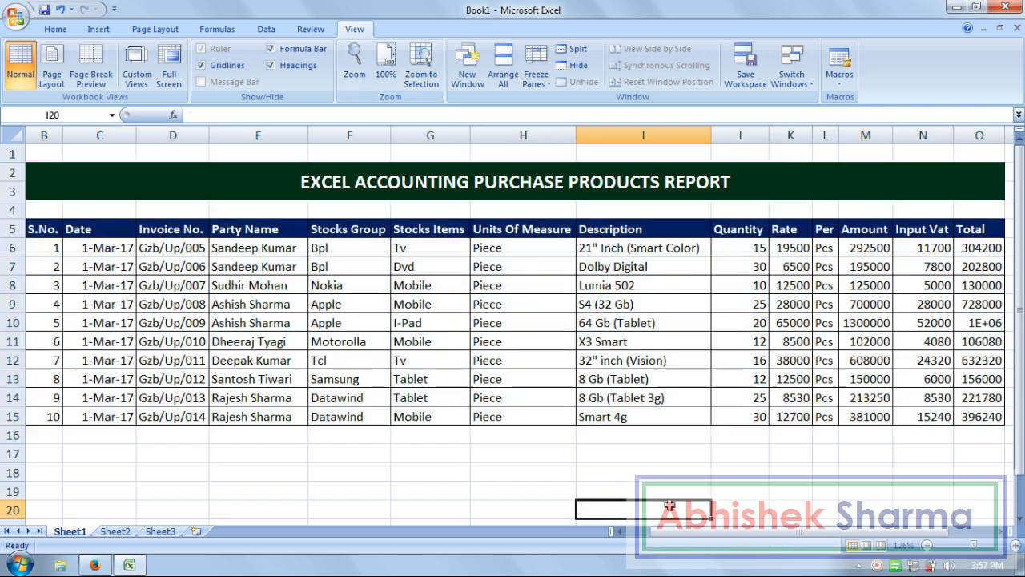
left_click(737, 475)
left_click(379, 502)
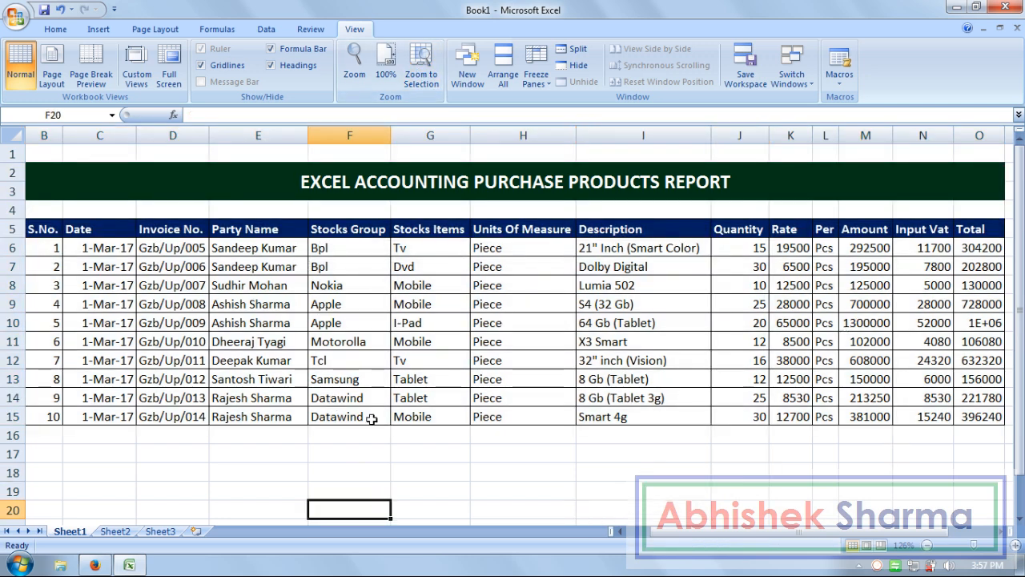
left_click(507, 297)
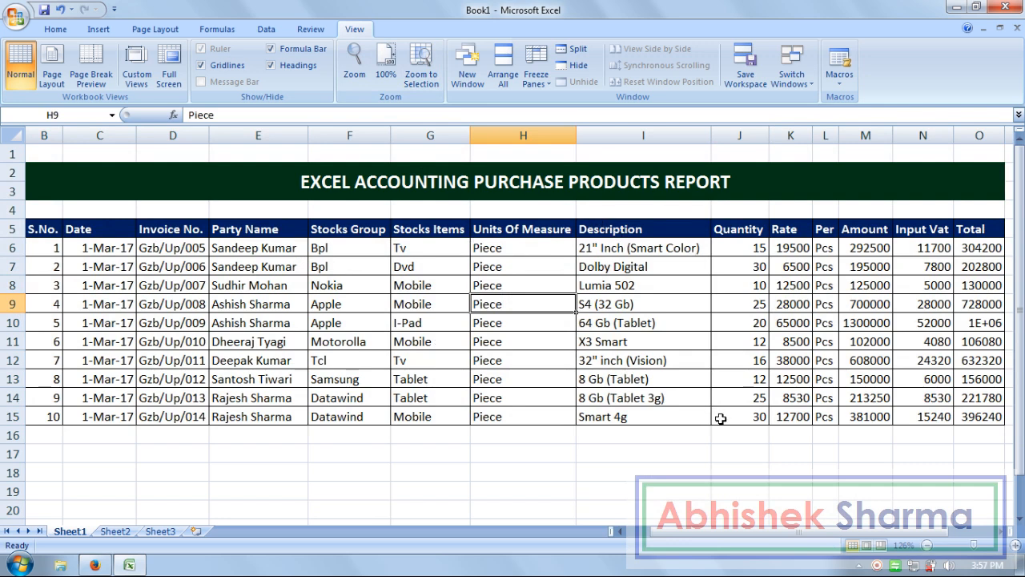
left_click(483, 413)
left_click(838, 483)
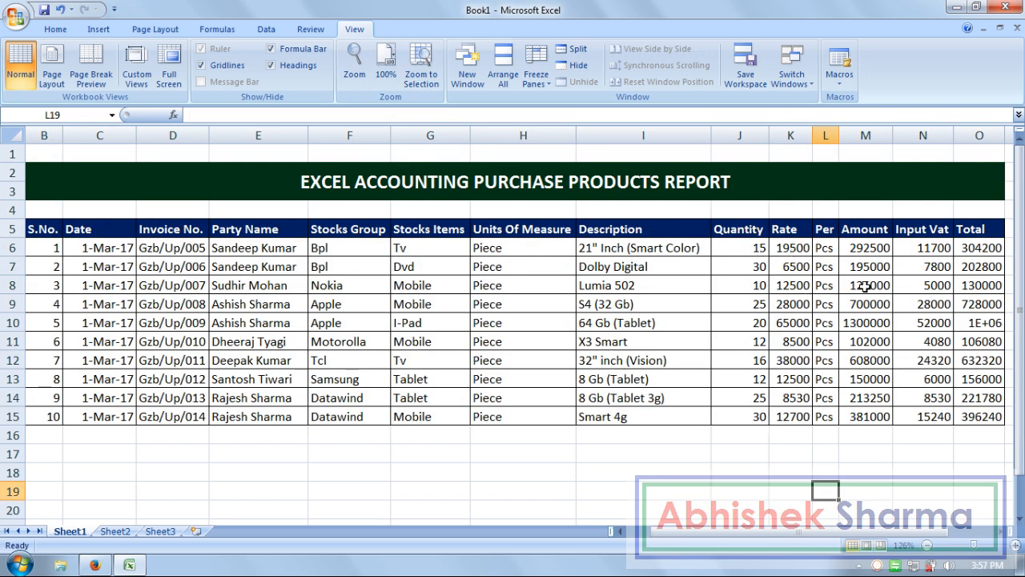
Enter the label Grand Total in I16, below the Description column.
left_click(614, 435)
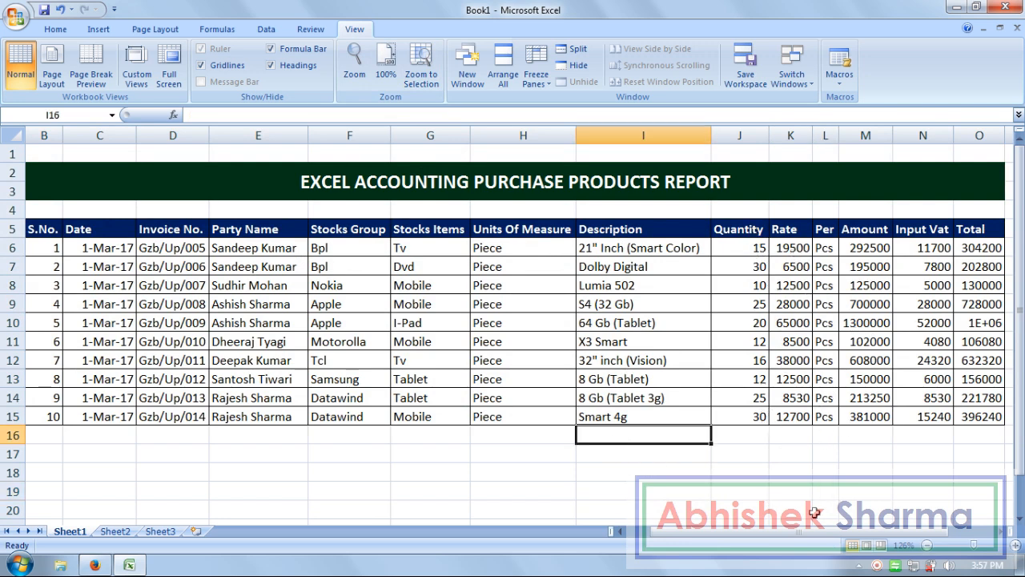
type("gRAND")
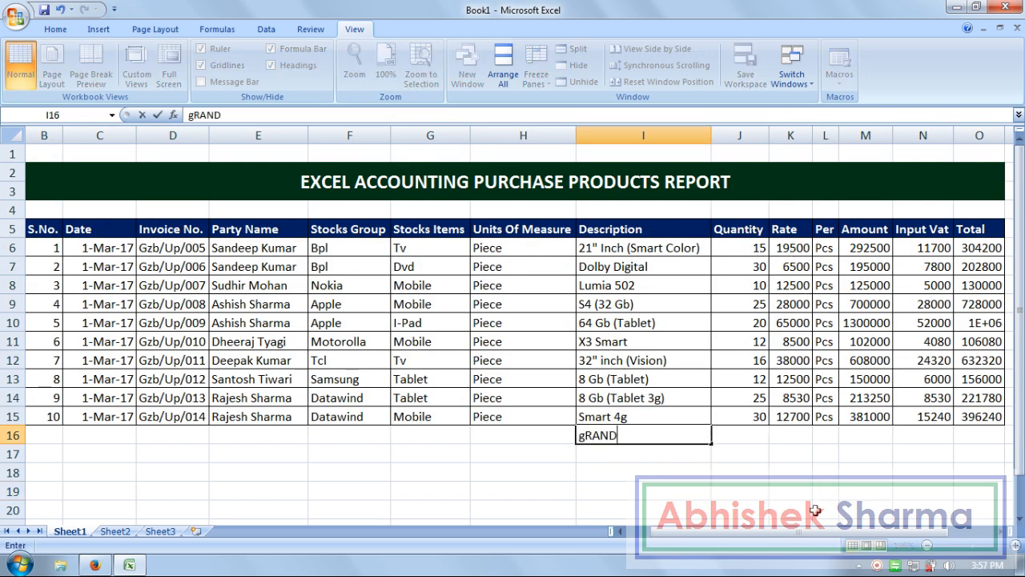
key("Return")
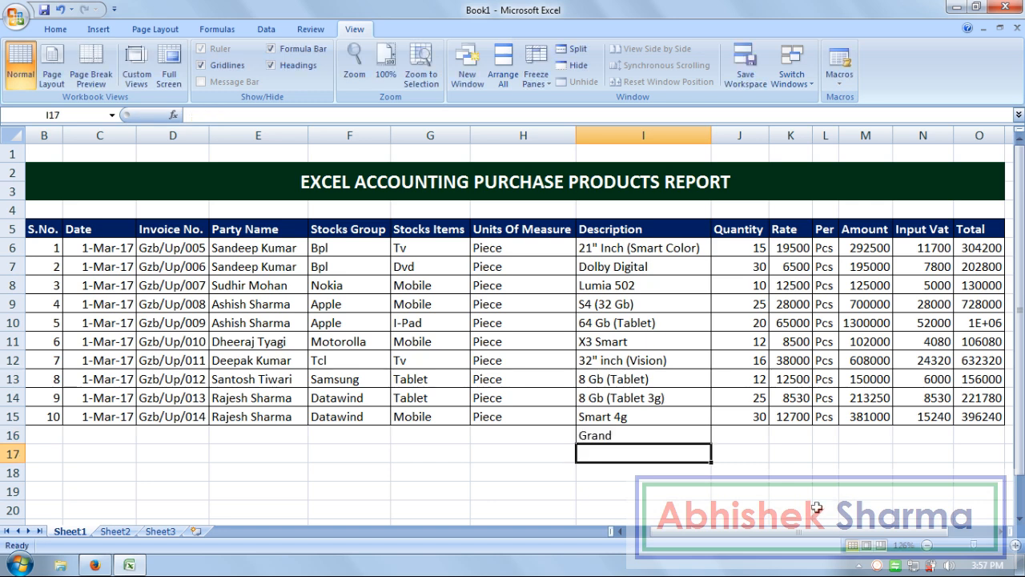
key("Up")
key("F2")
type("Total")
key("Return")
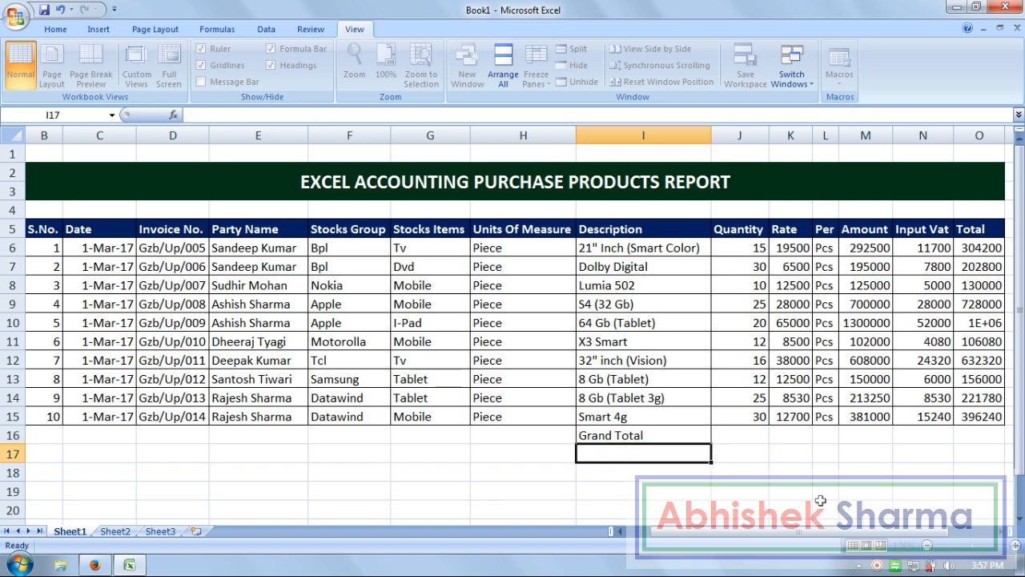
Fill B16:I16 with black and make the Grand Total text white and bold.
left_click(623, 433)
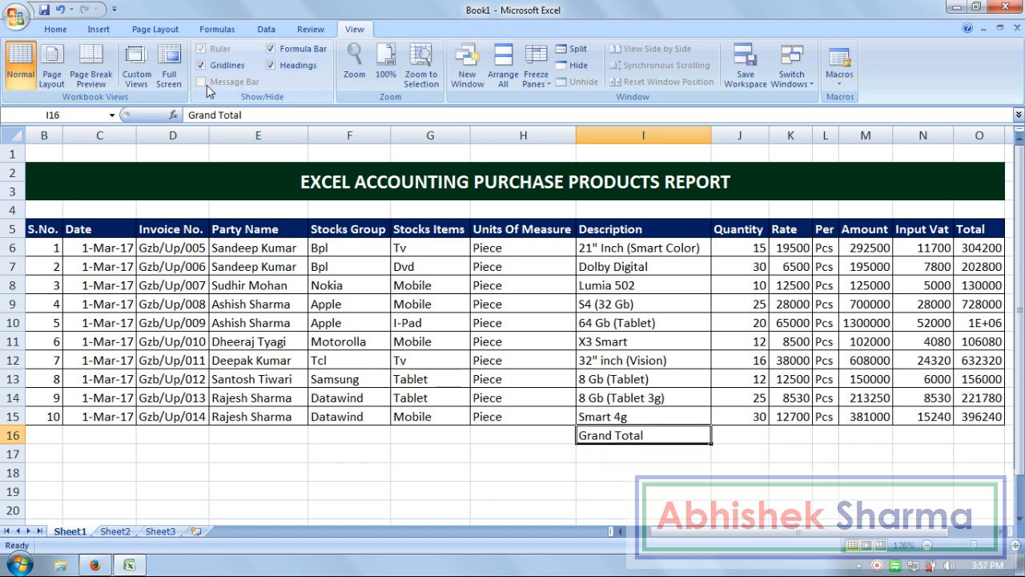
left_click_drag(664, 436, 32, 435)
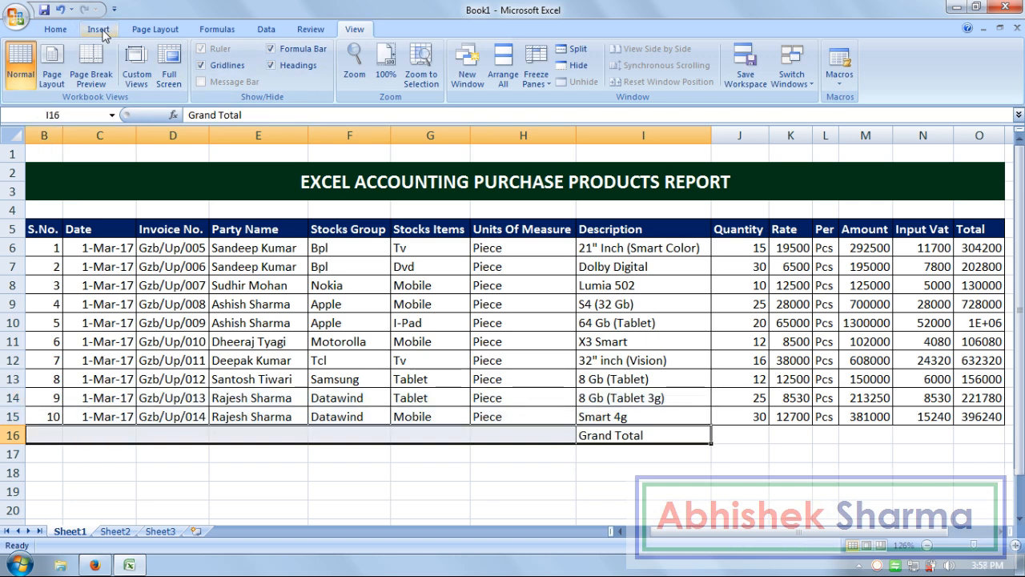
left_click(57, 29)
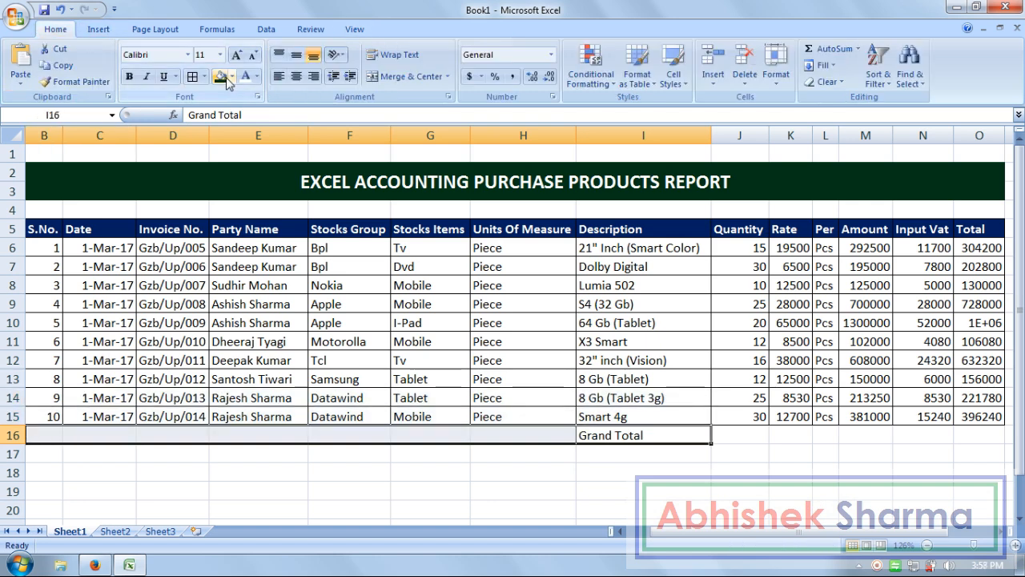
left_click(231, 77)
left_click(232, 109)
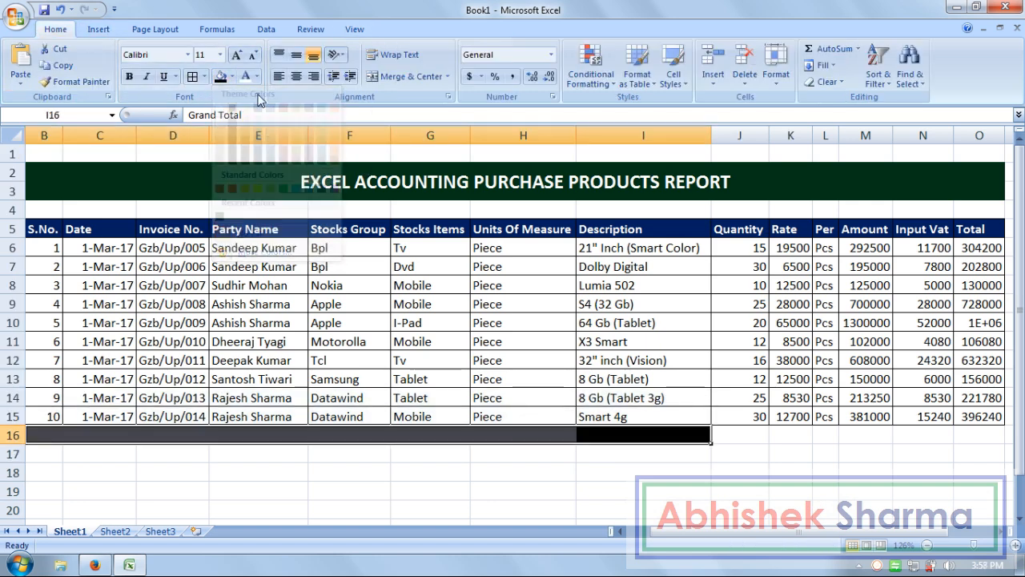
left_click(245, 76)
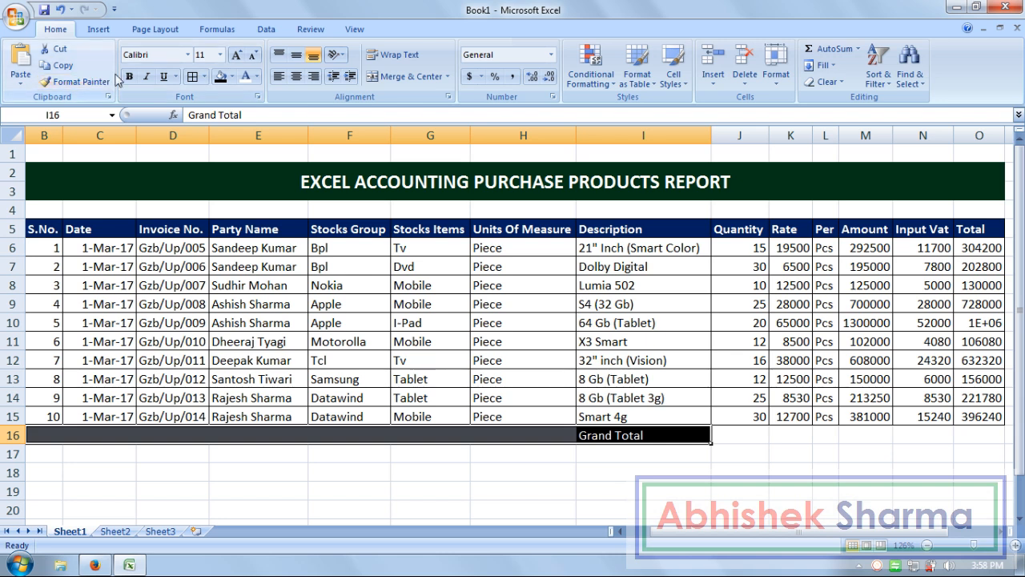
left_click(721, 457)
left_click(639, 435)
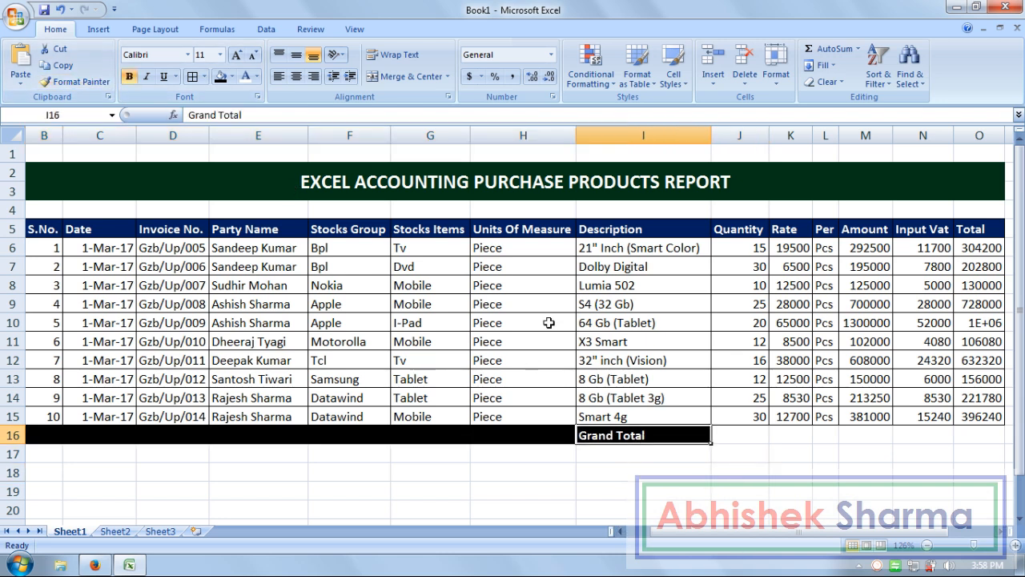
Increase the indent of Grand Total in I16 until it sits near the cell's right edge.
left_click(350, 80)
left_click(350, 80)
left_click(350, 80)
left_click(350, 80)
left_click(350, 80)
left_click(350, 80)
Apply all borders to the empty Grand Total cells J16:O16.
left_click(956, 449)
left_click_drag(737, 433, 979, 434)
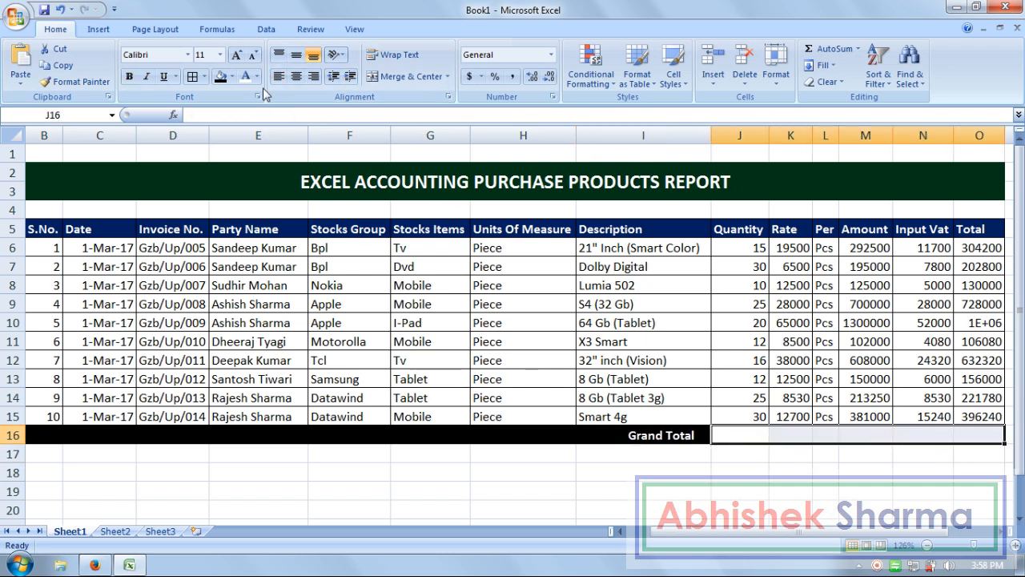
left_click(192, 76)
left_click(789, 504)
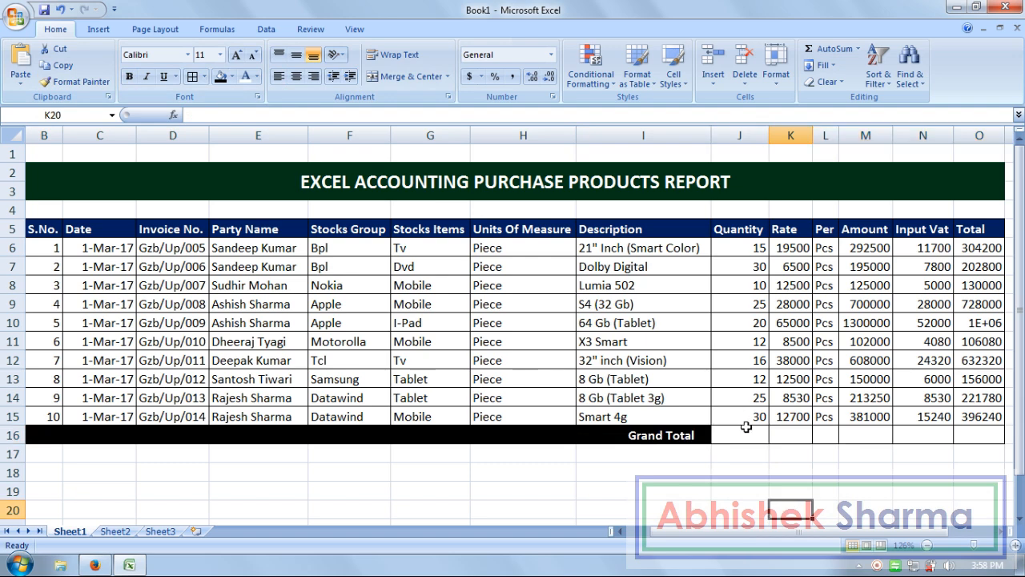
Total the Quantity column in J16 with =SUM(J6:J15).
left_click(736, 432)
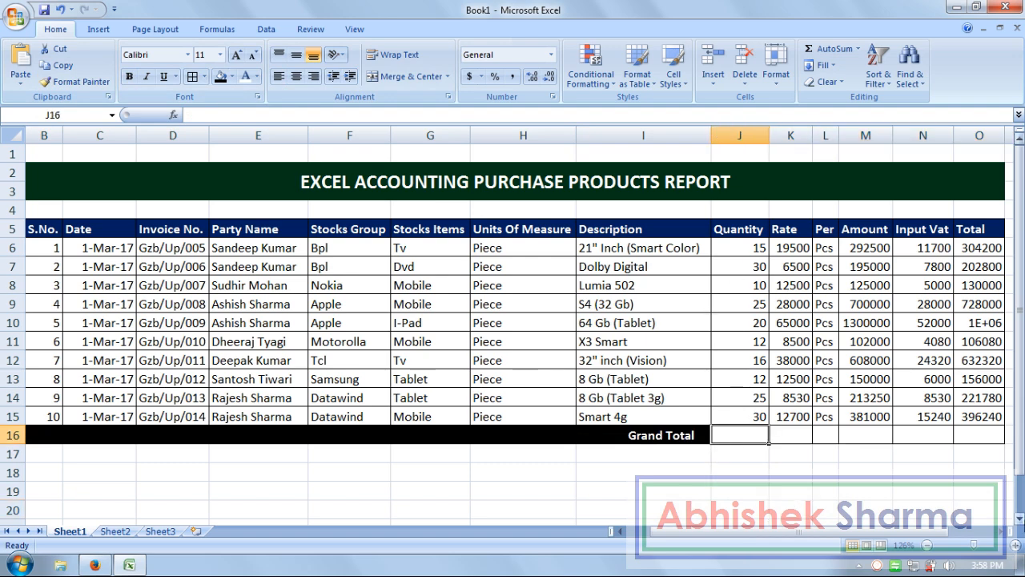
type("=sum")
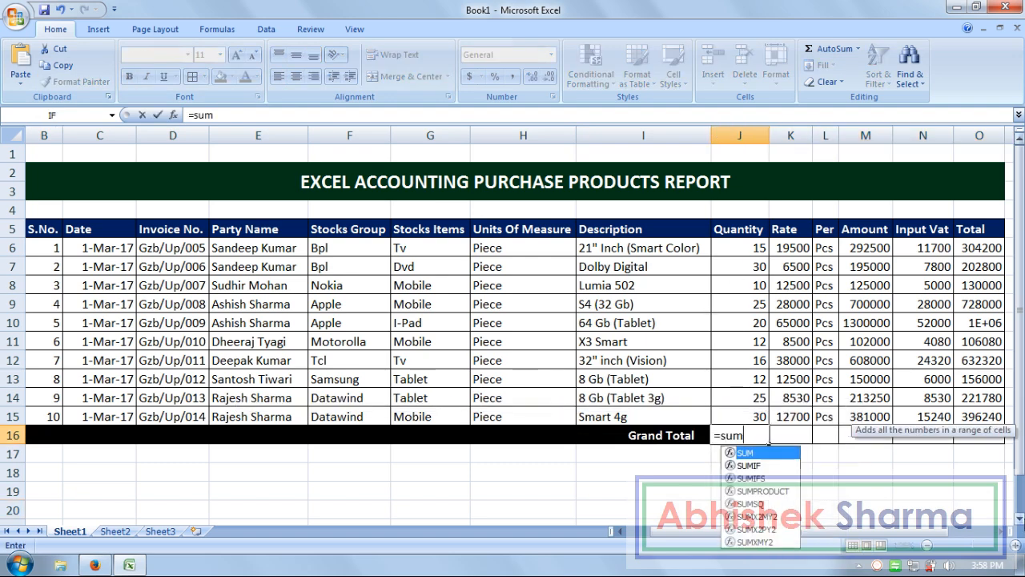
type("(")
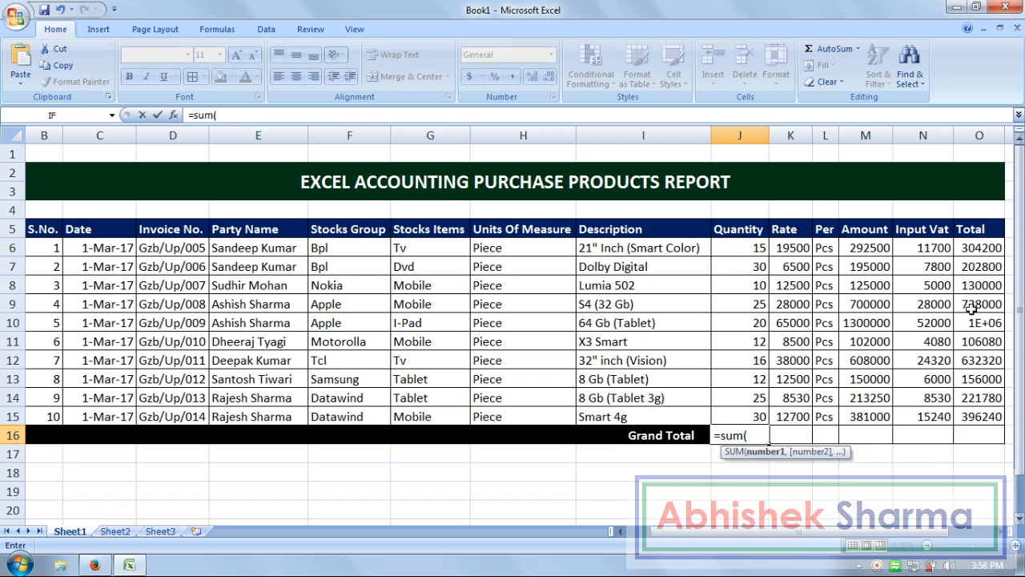
left_click_drag(769, 248, 757, 416)
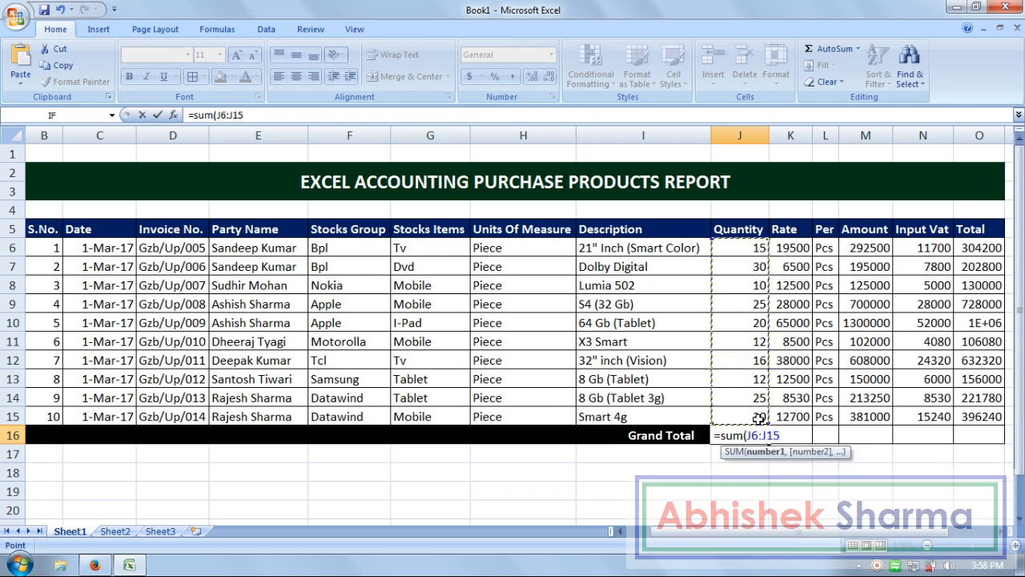
type(")")
key("Return")
left_click(732, 430)
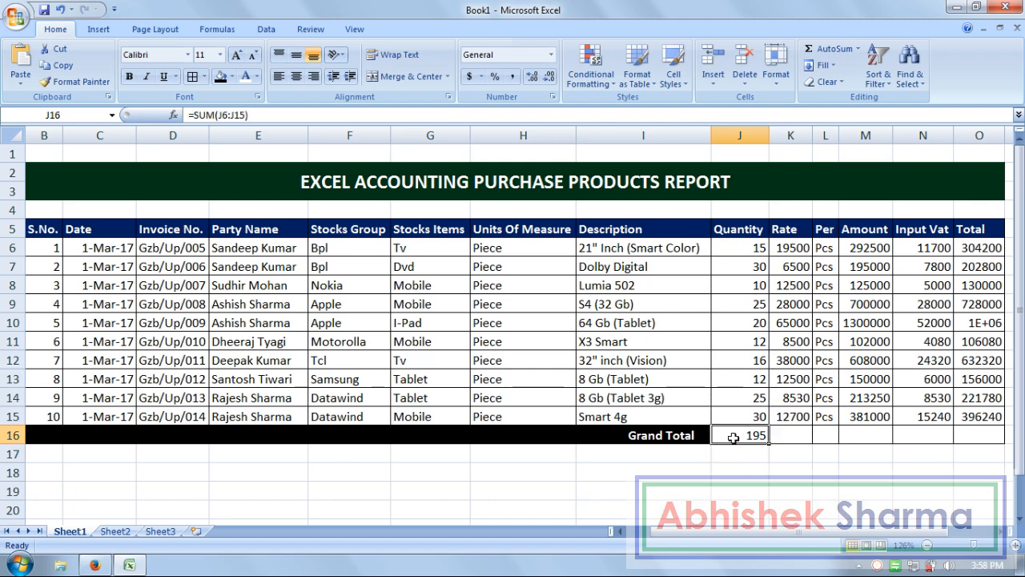
Total the Rate column in K16 with =SUM(K6:K15).
left_click(792, 437)
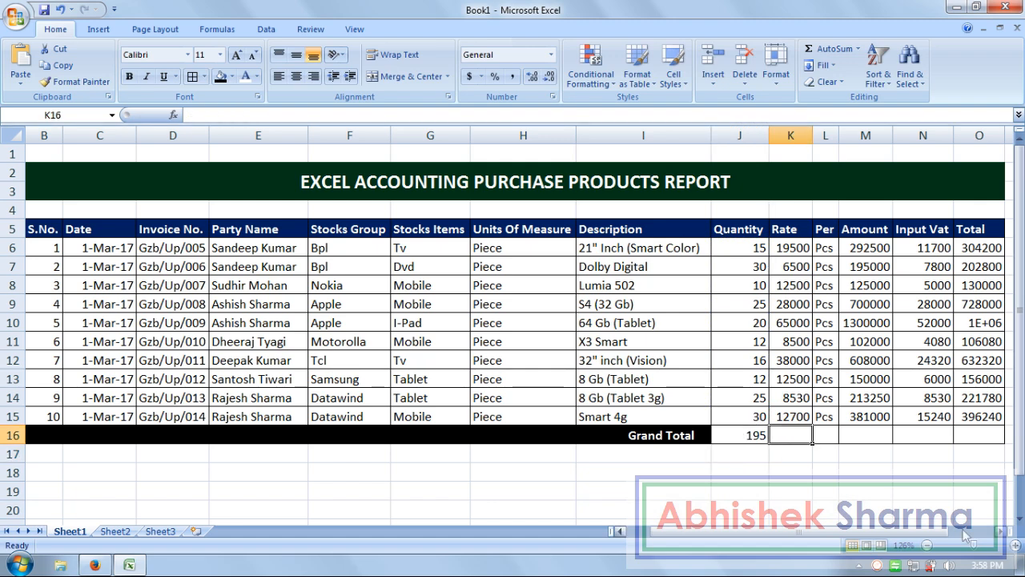
type("=sum(")
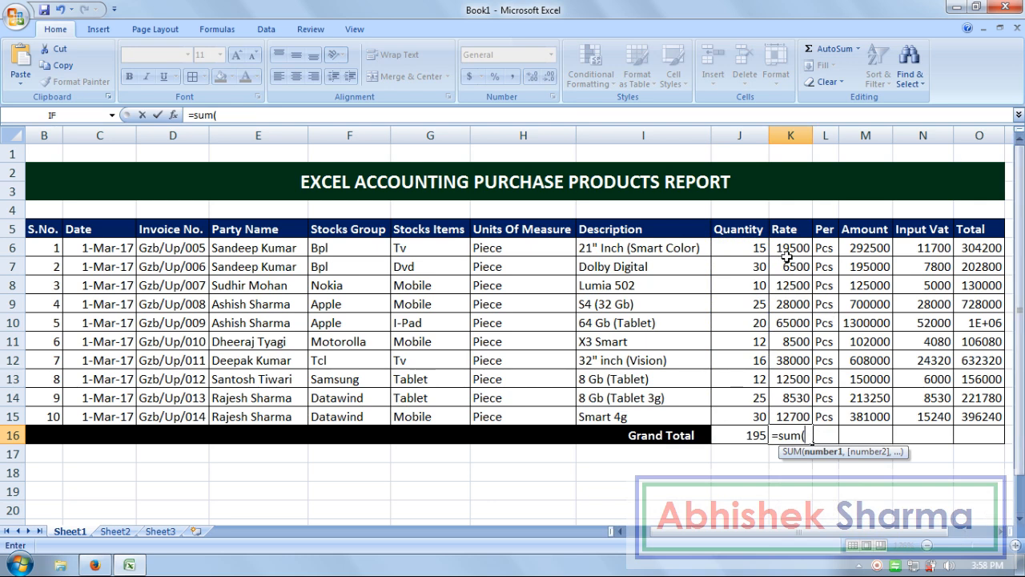
left_click_drag(790, 248, 788, 416)
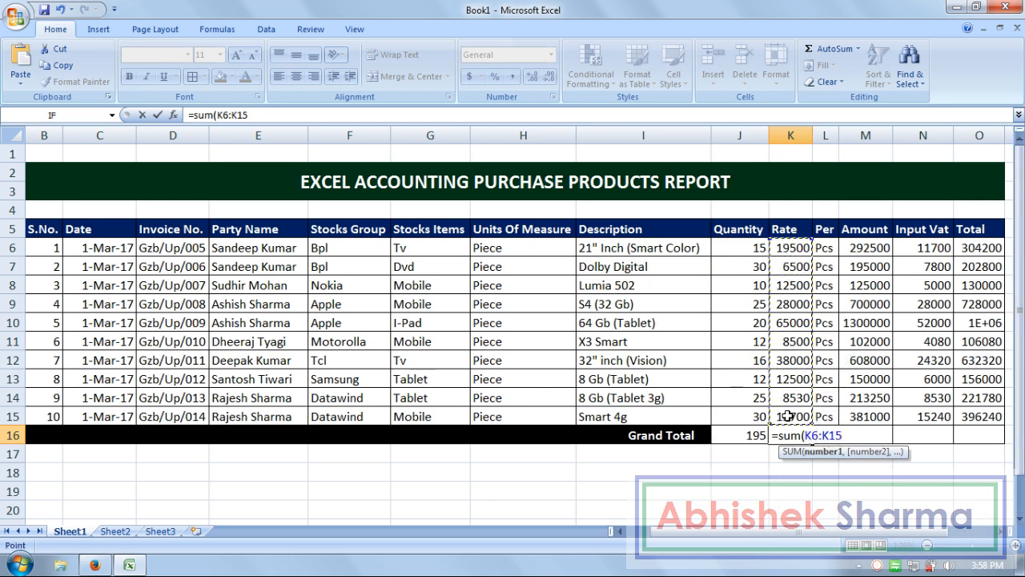
type(")")
key("Return")
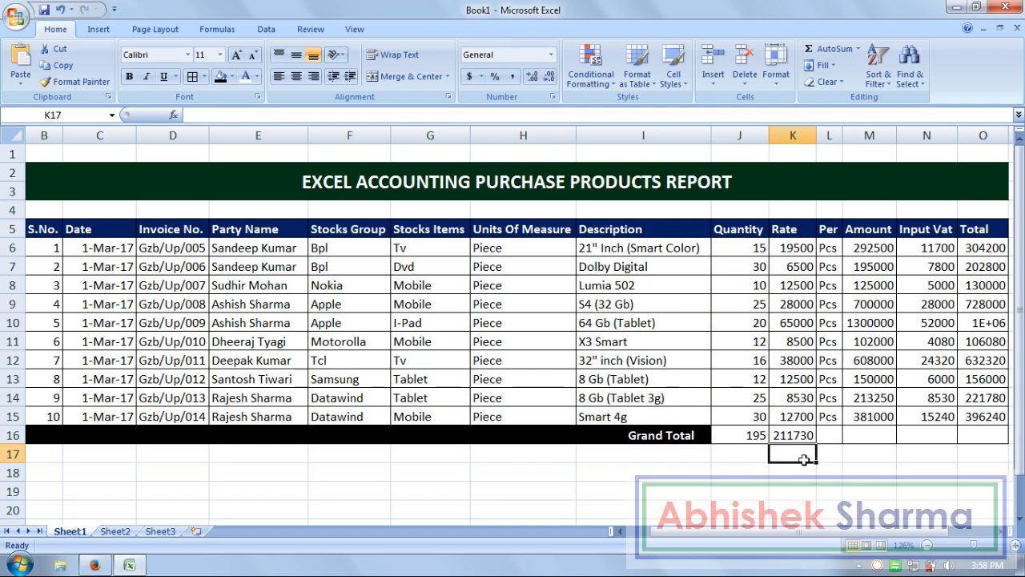
left_click(802, 440)
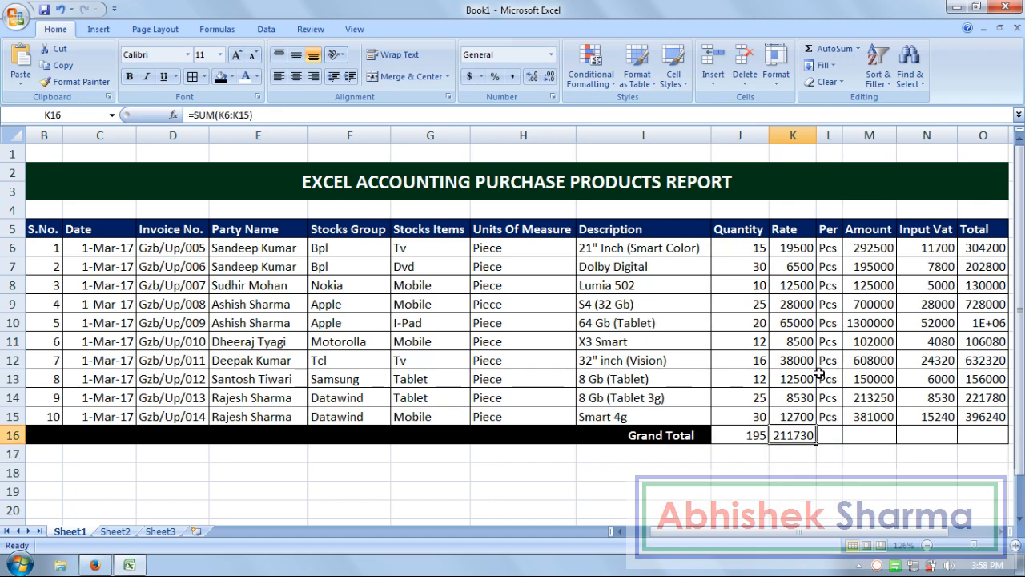
Total the Amount column in M16 with =SUM(M6:M15).
left_click(838, 437)
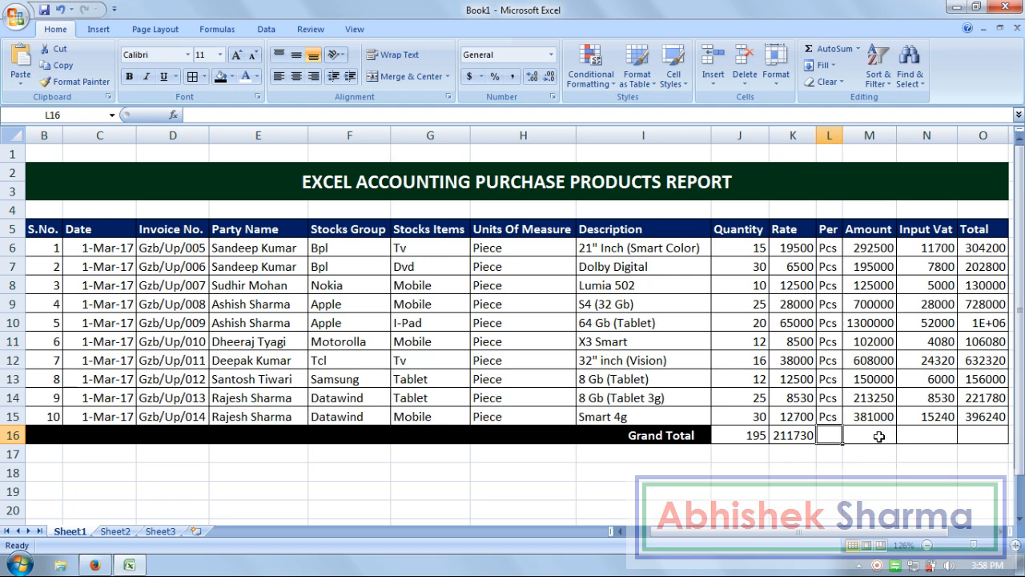
left_click(880, 435)
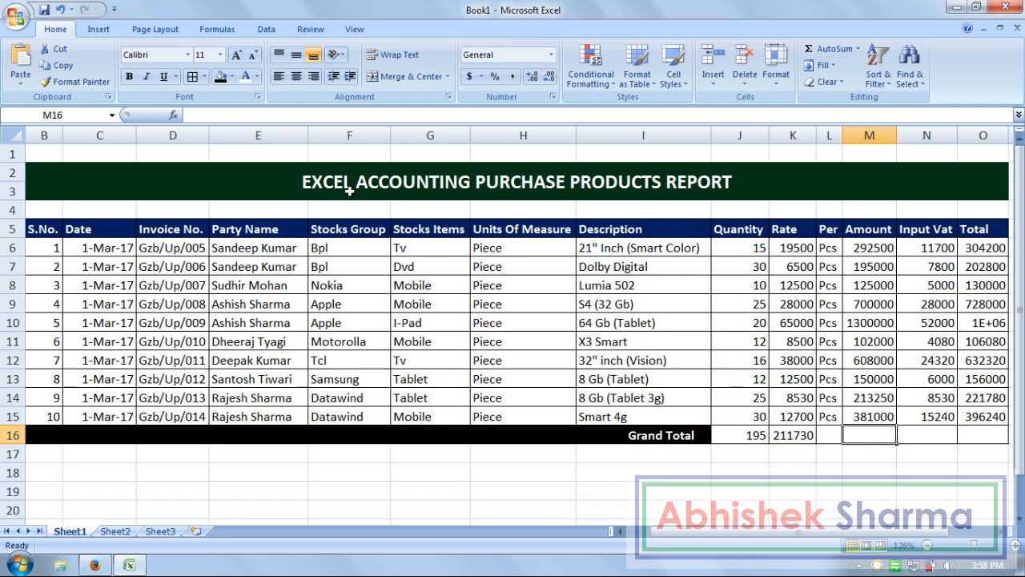
type("=s")
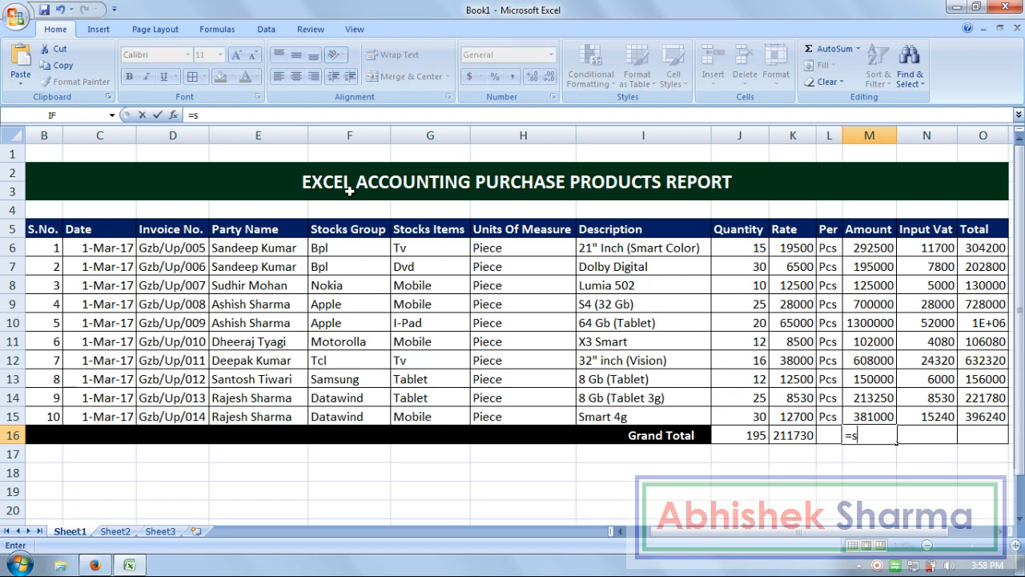
type("um(")
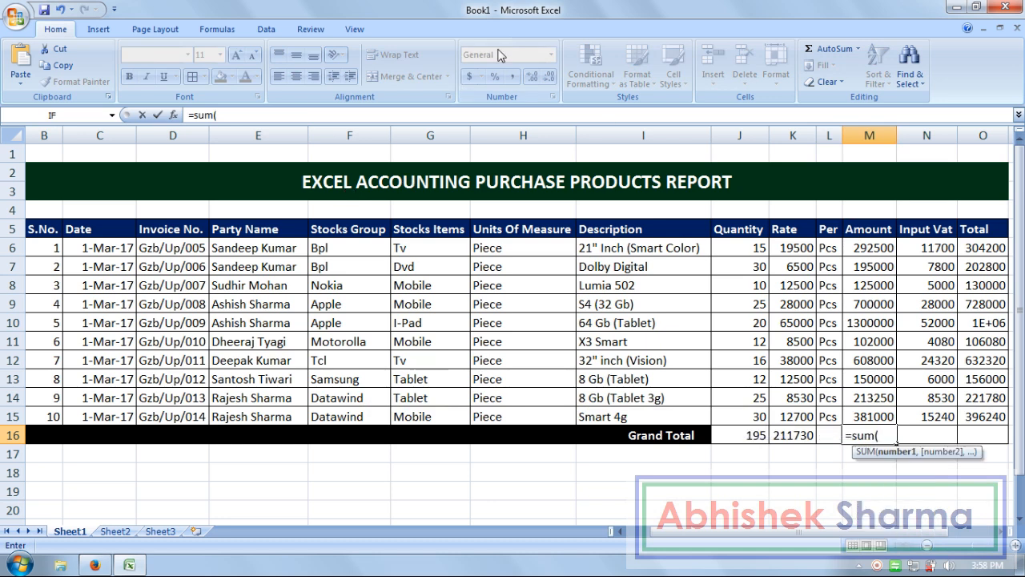
left_click_drag(861, 248, 859, 417)
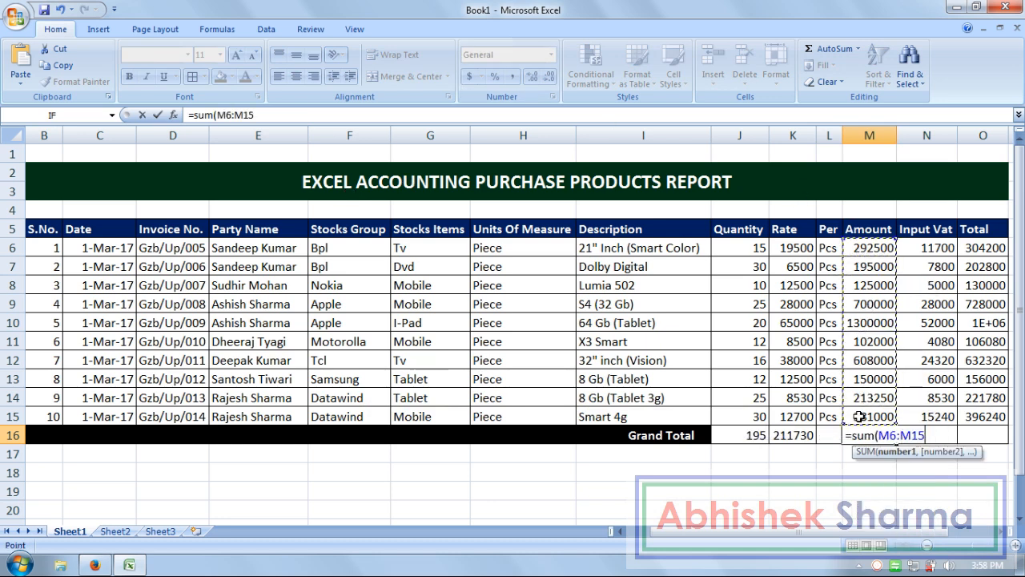
type(")")
key("Return")
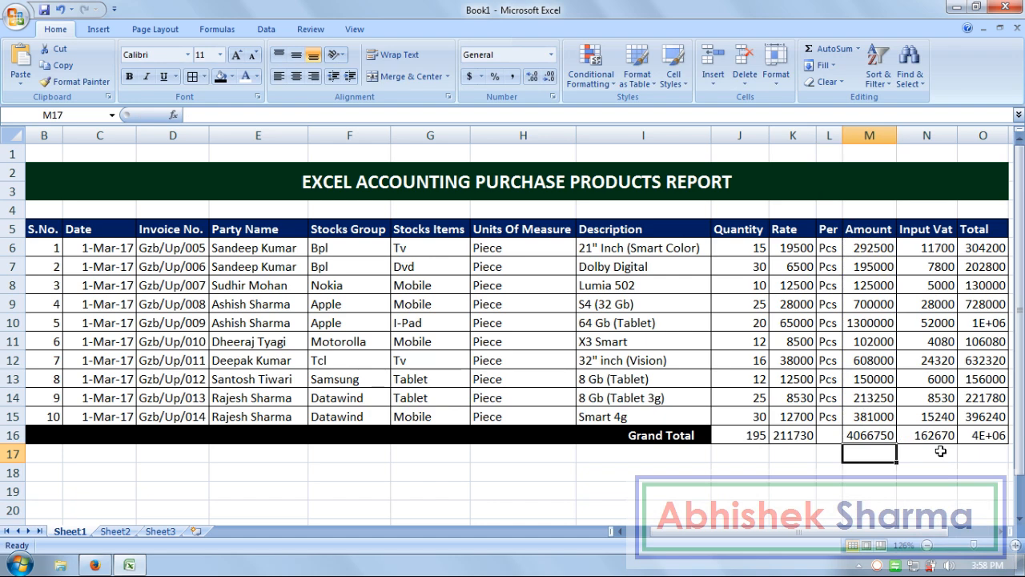
AutoFit the width of the Total column O so its large values display in full.
left_click_drag(849, 533, 894, 534)
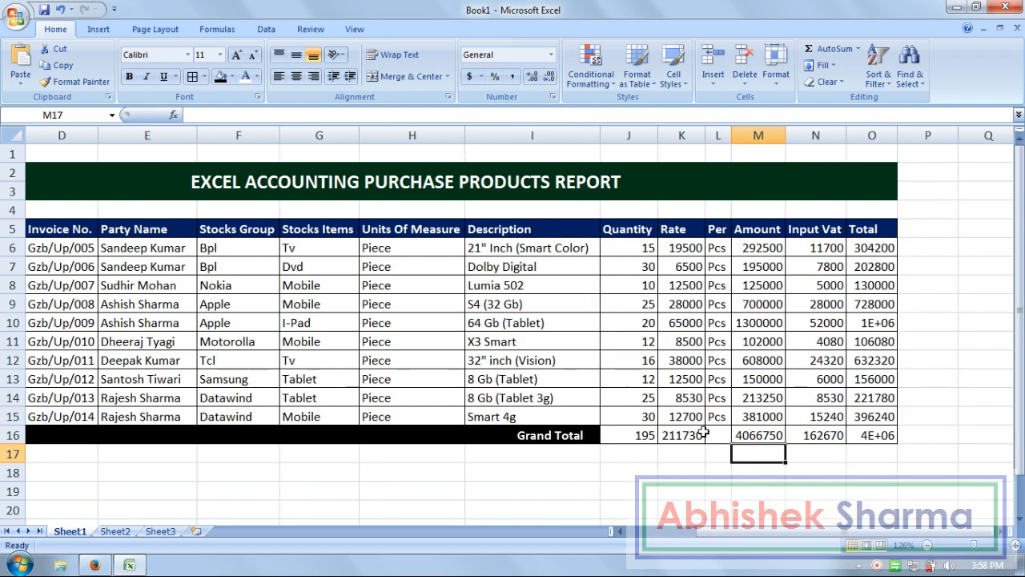
left_click(719, 433)
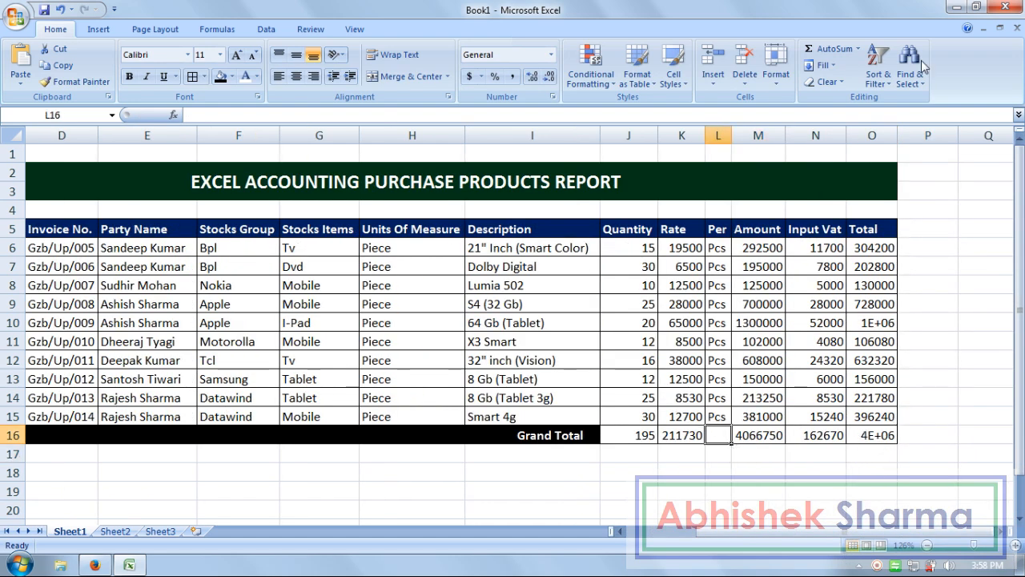
double_click(898, 135)
left_click(917, 433)
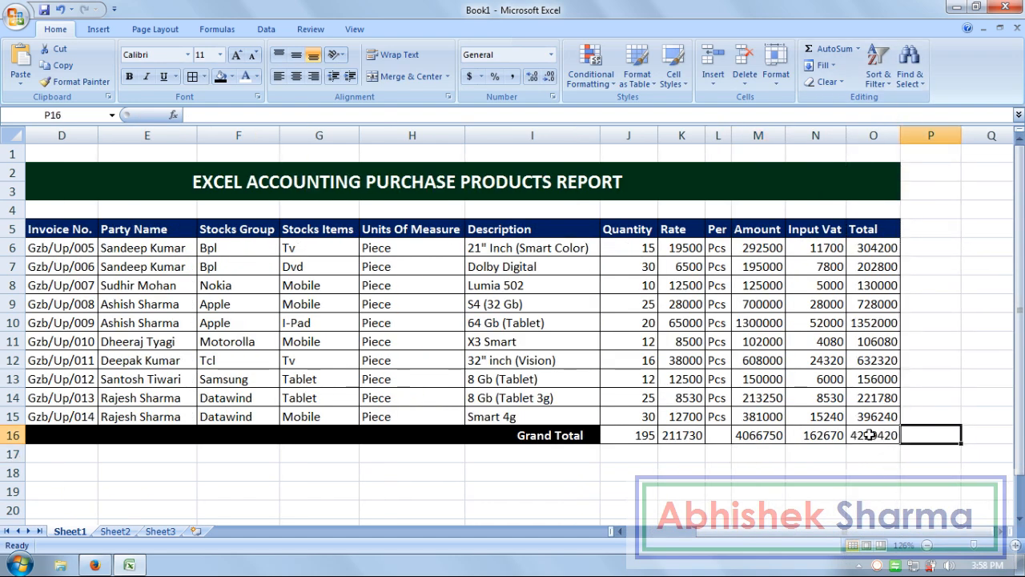
left_click(747, 263)
left_click(682, 360)
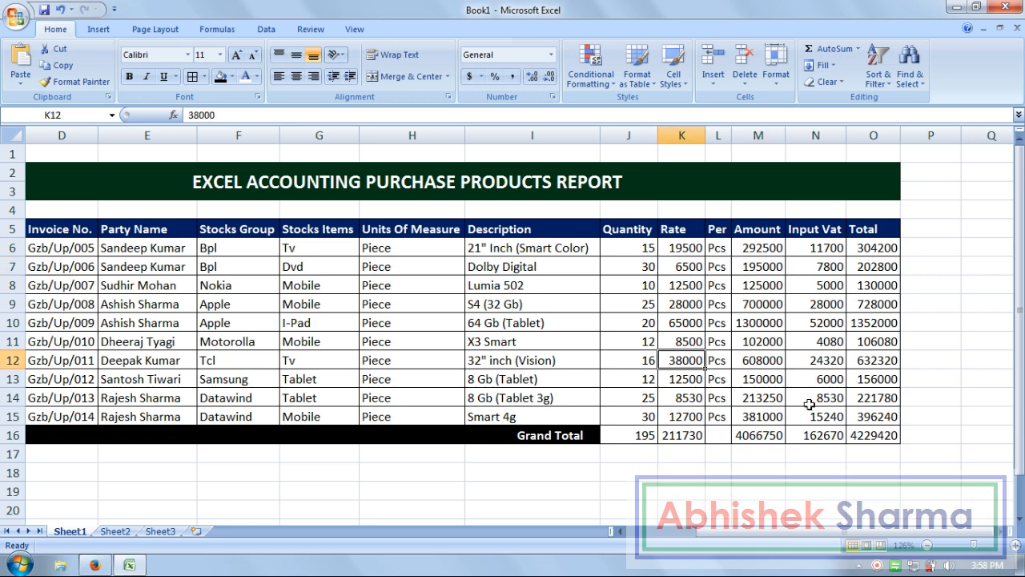
Apply the comma number style to the Rate through Total values, including the Grand Total row, in K6:O16.
left_click_drag(884, 436, 692, 248)
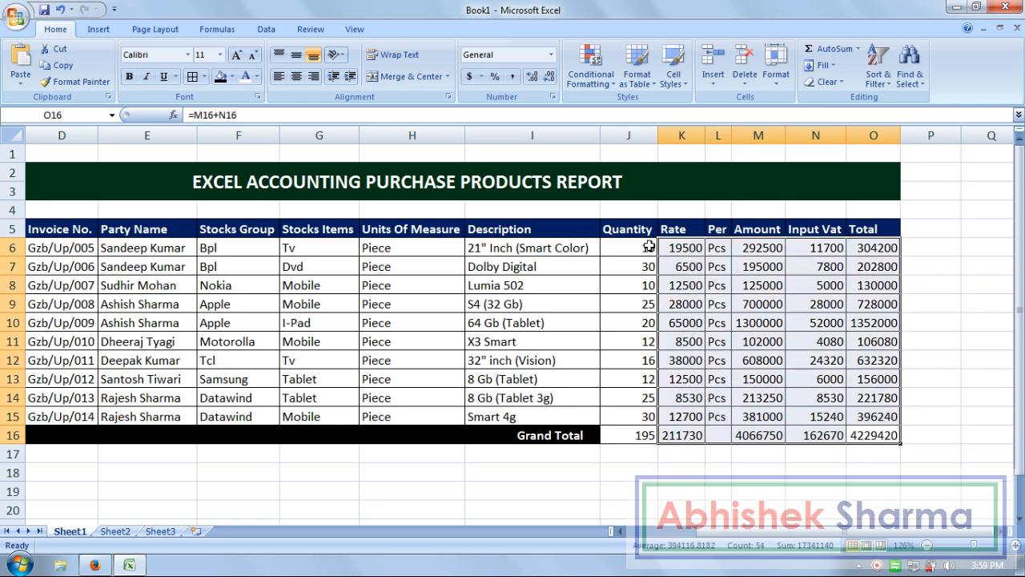
left_click(513, 78)
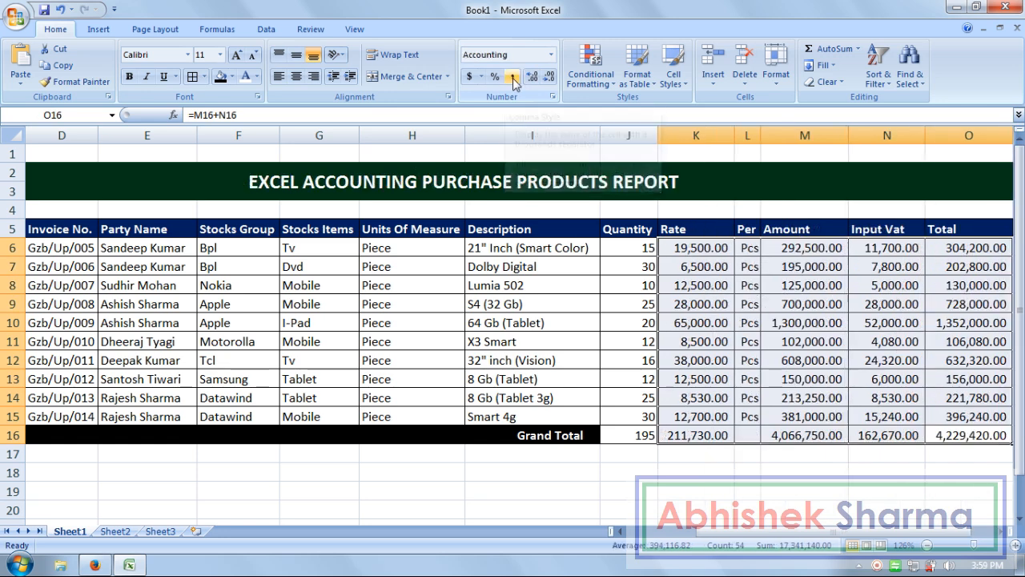
left_click(680, 436)
left_click(791, 478)
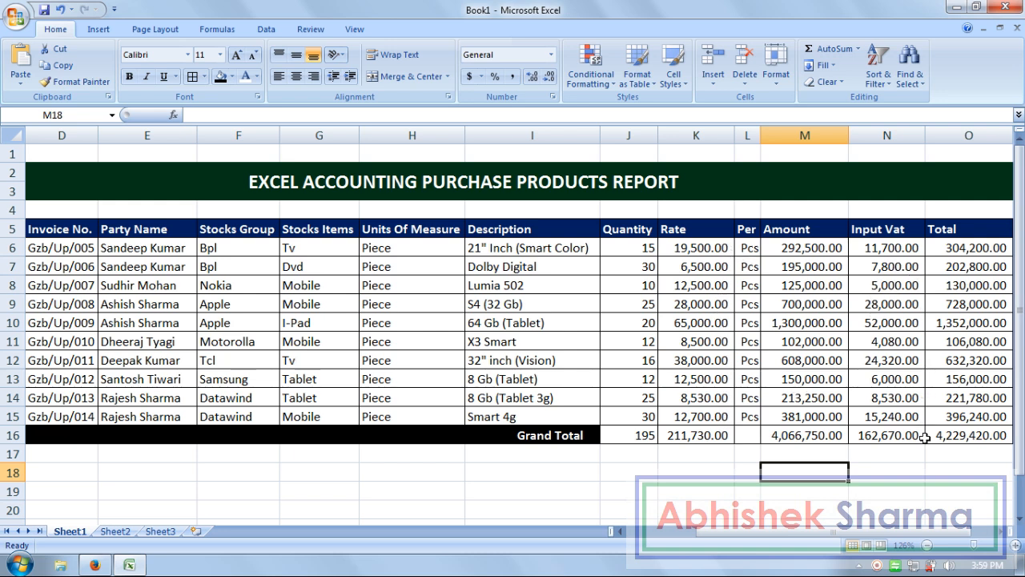
left_click(710, 479)
Fill the Grand Total cells J16:O16 with dark blue and make their values bold and white.
left_click_drag(969, 433, 645, 435)
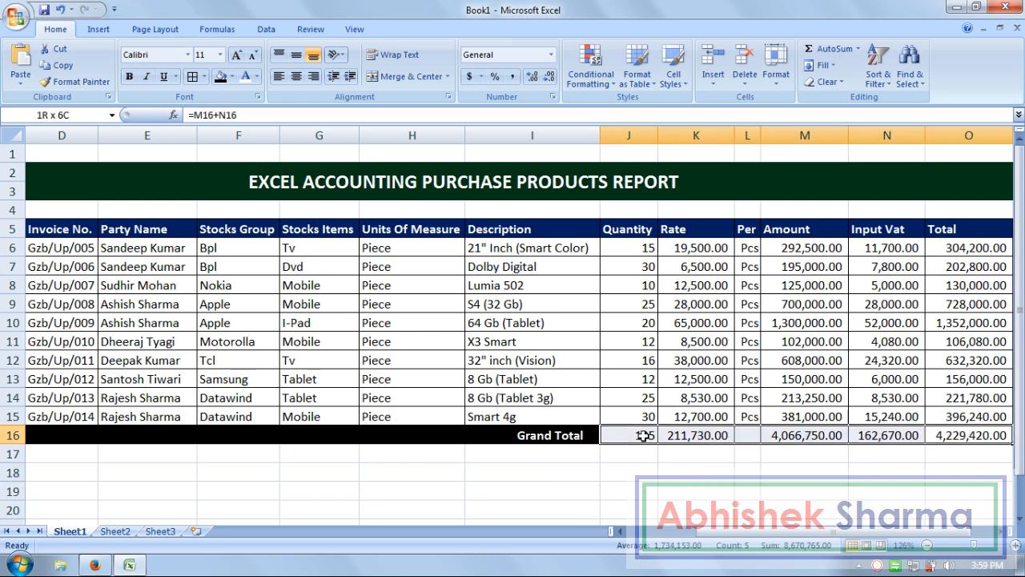
left_click(231, 76)
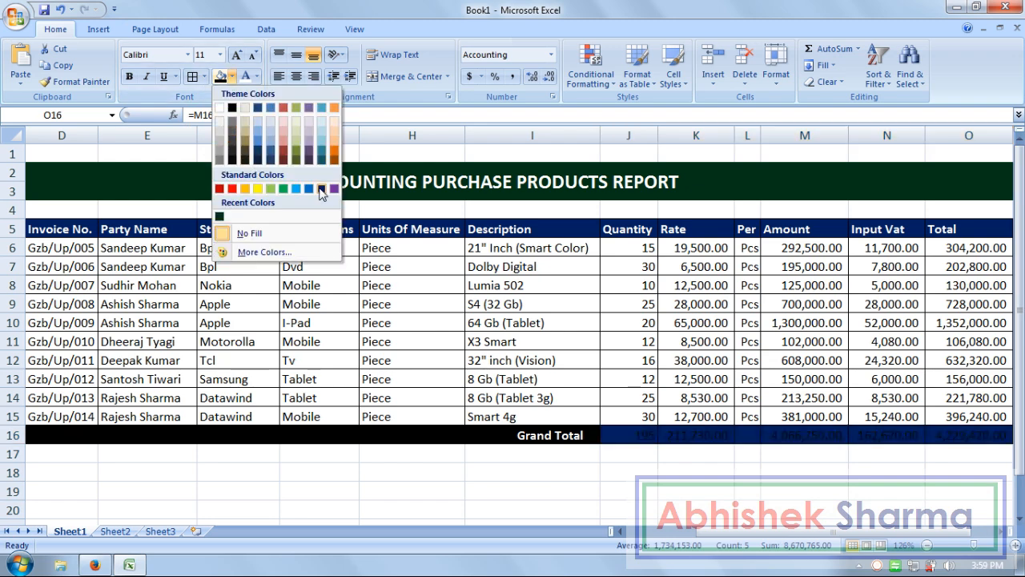
left_click(320, 190)
key("ctrl+b")
left_click(589, 438)
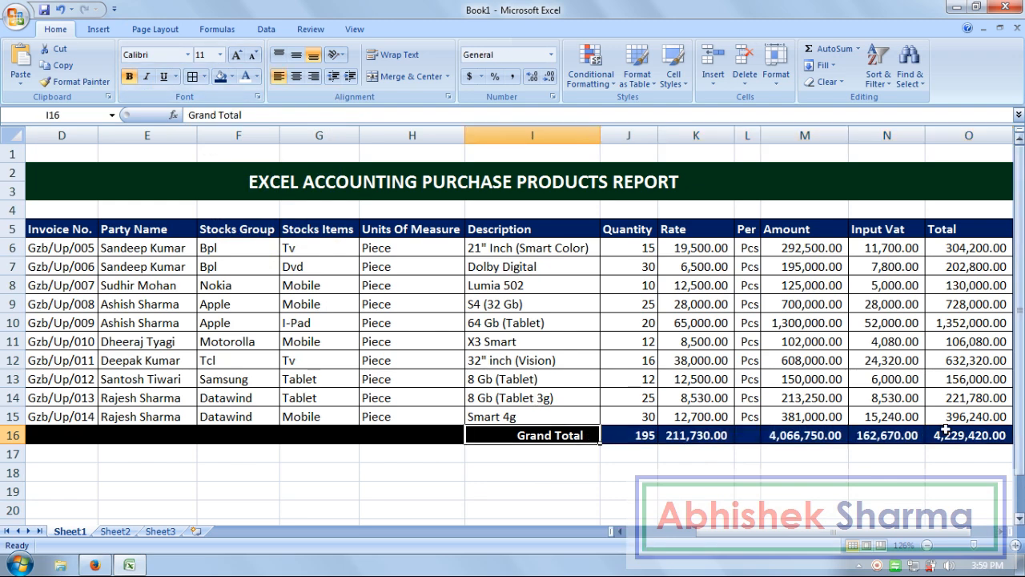
Try zooming the sheet to fit the report range A2:O16, and return the zoom to 100%.
left_click(972, 436)
left_click_drag(973, 436, 22, 179)
left_click(355, 29)
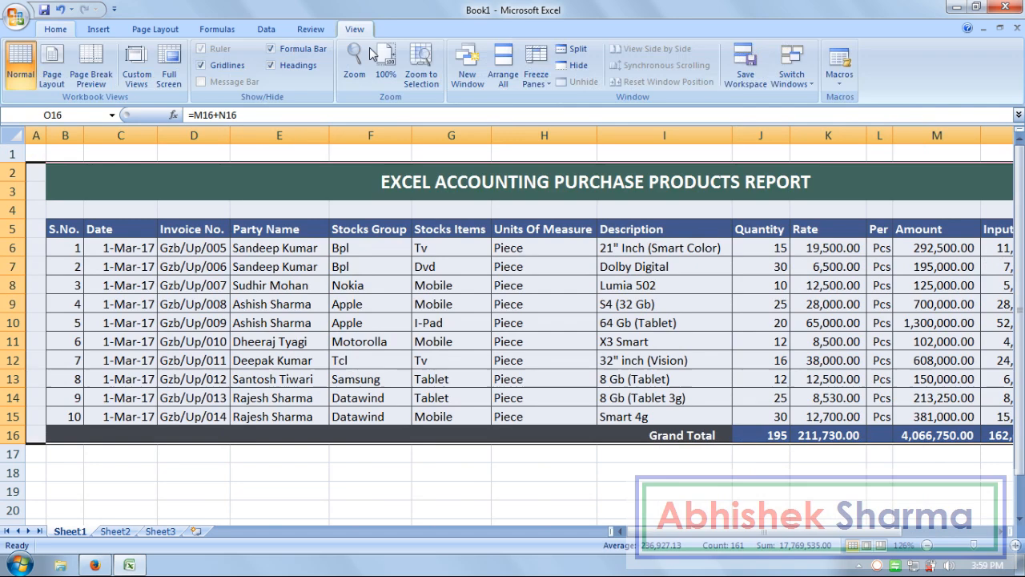
left_click(394, 79)
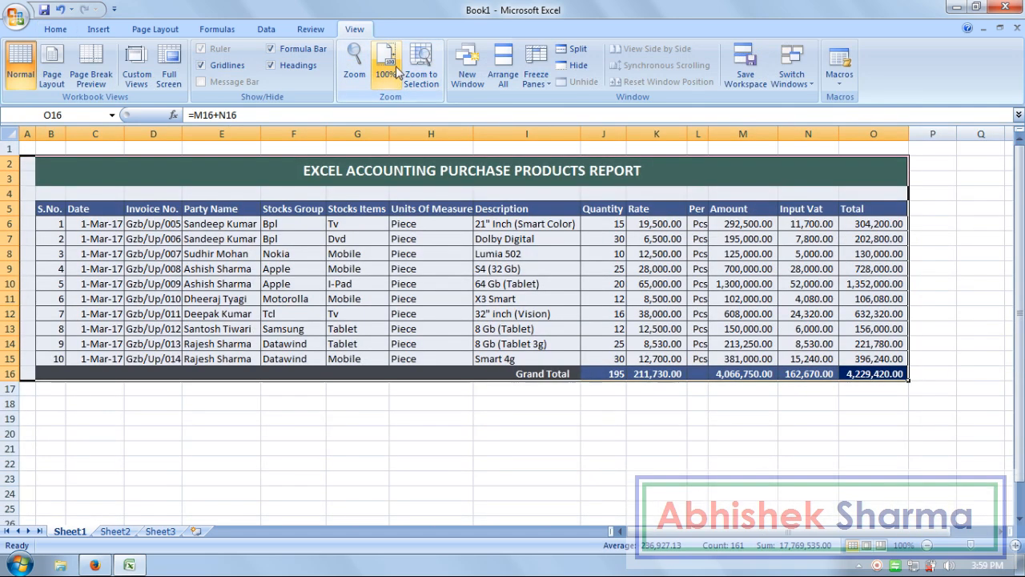
left_click(429, 78)
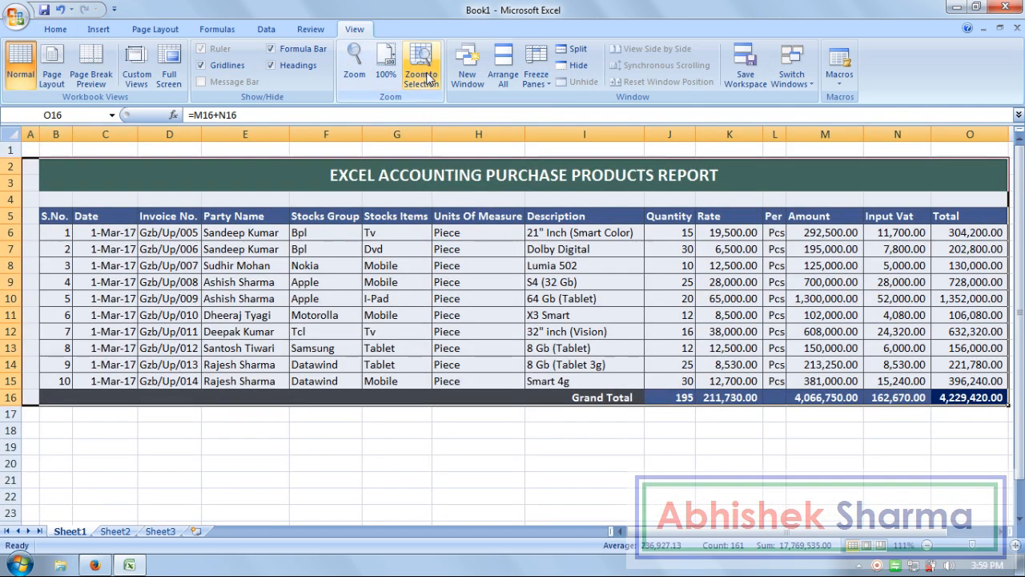
left_click(389, 80)
left_click(930, 462)
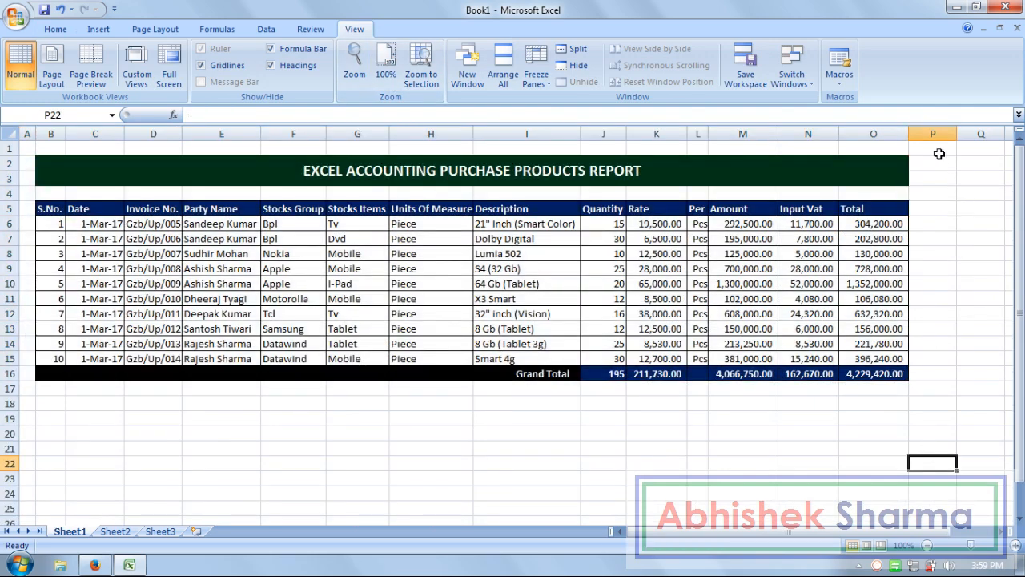
Narrow the blank column P to about half its width and zoom the sheet to fit the range A1:P16.
left_click_drag(956, 133, 931, 133)
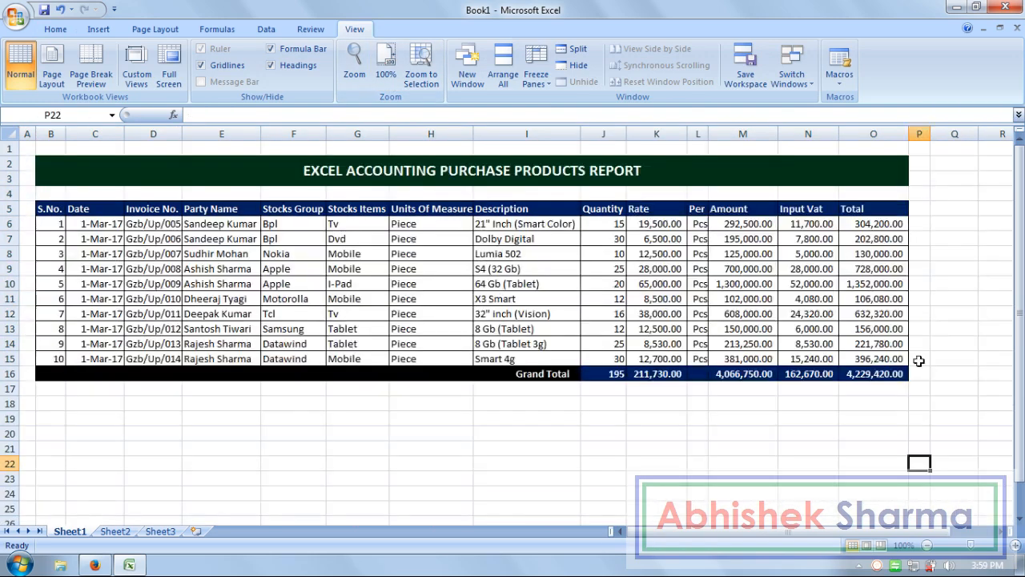
left_click_drag(922, 374, 24, 148)
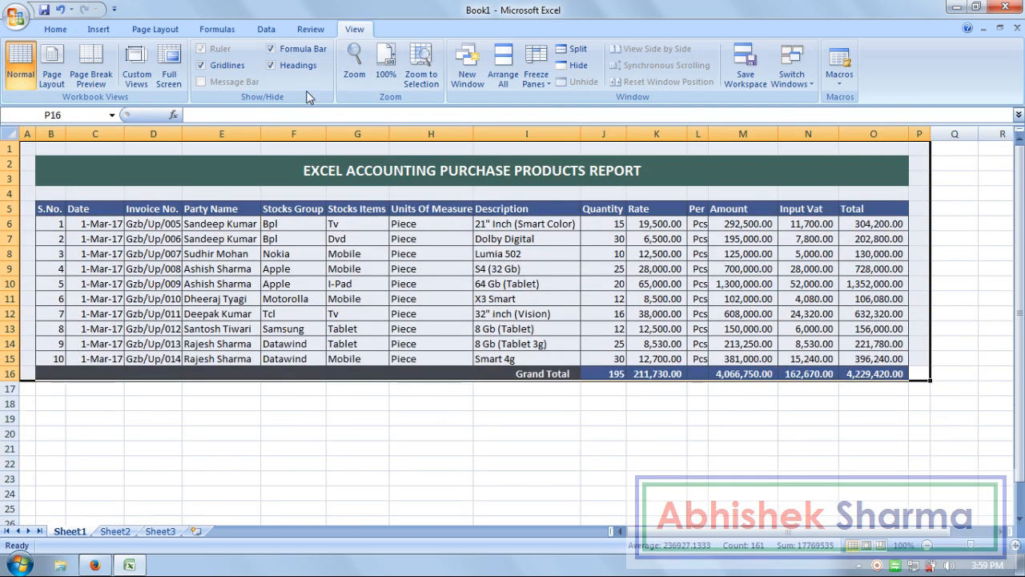
left_click(430, 74)
left_click(618, 446)
left_click(734, 496)
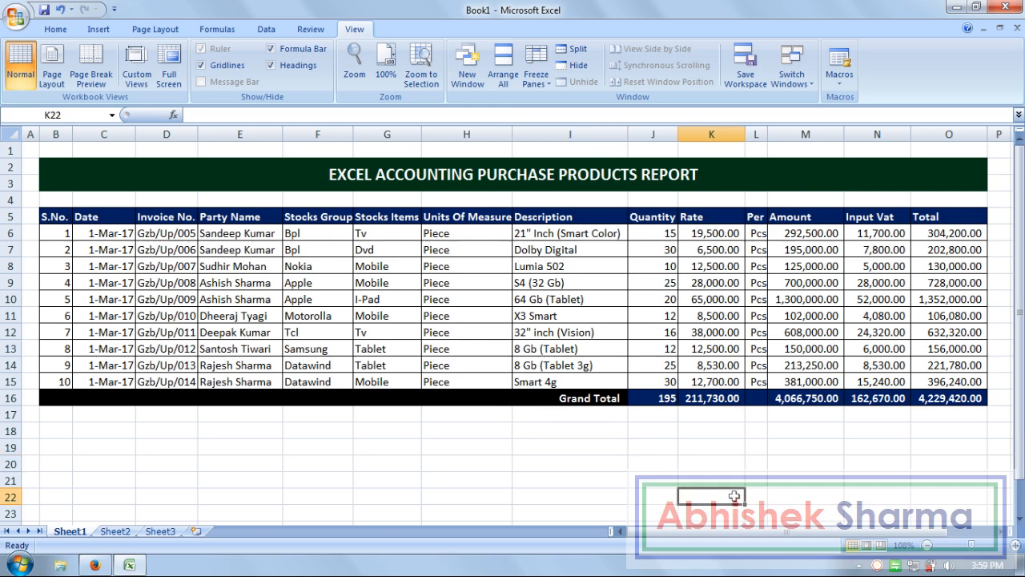
left_click(582, 461)
left_click(427, 463)
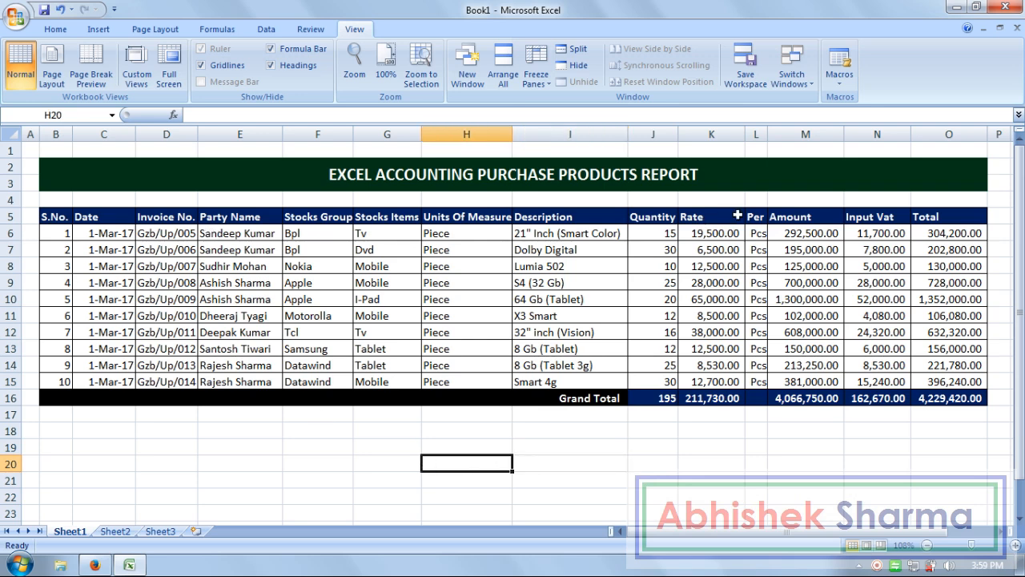
Widen the Per column L slightly so the Pcs entries have more room.
left_click(679, 462)
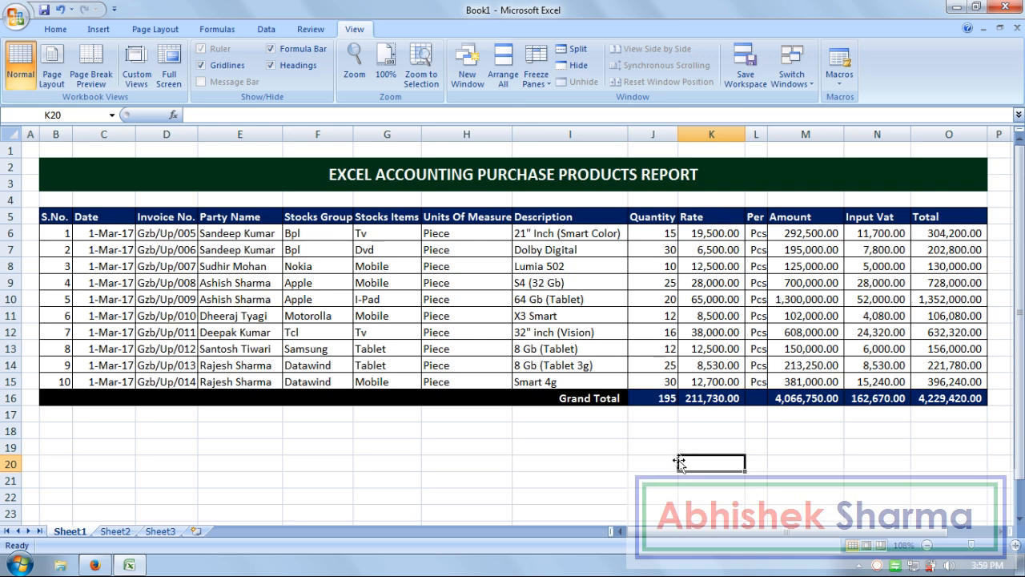
left_click_drag(769, 135, 773, 134)
left_click(804, 449)
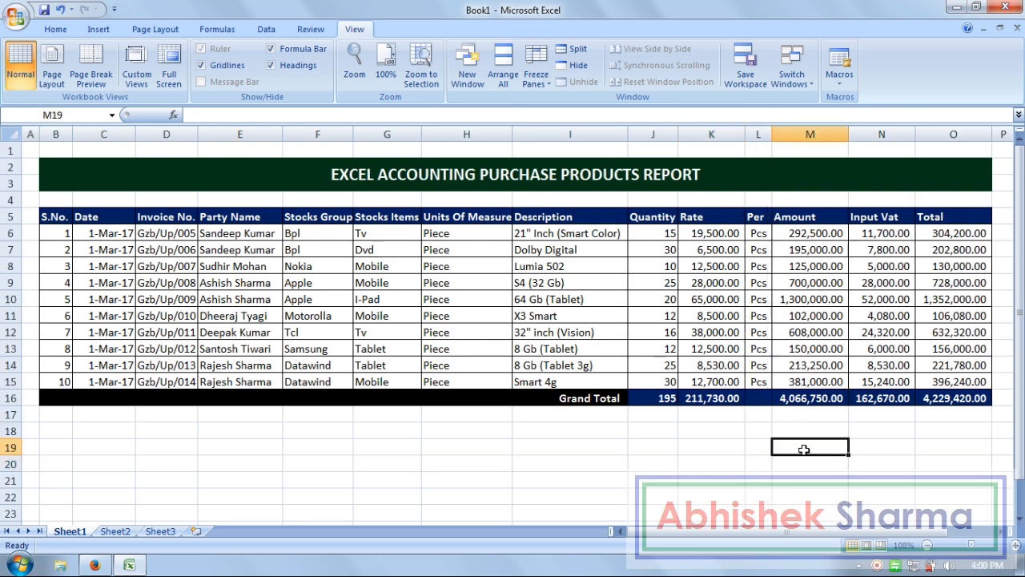
Center the headers, data and Grand Total row of the report table in B5:O16 horizontally.
left_click_drag(951, 399, 52, 214)
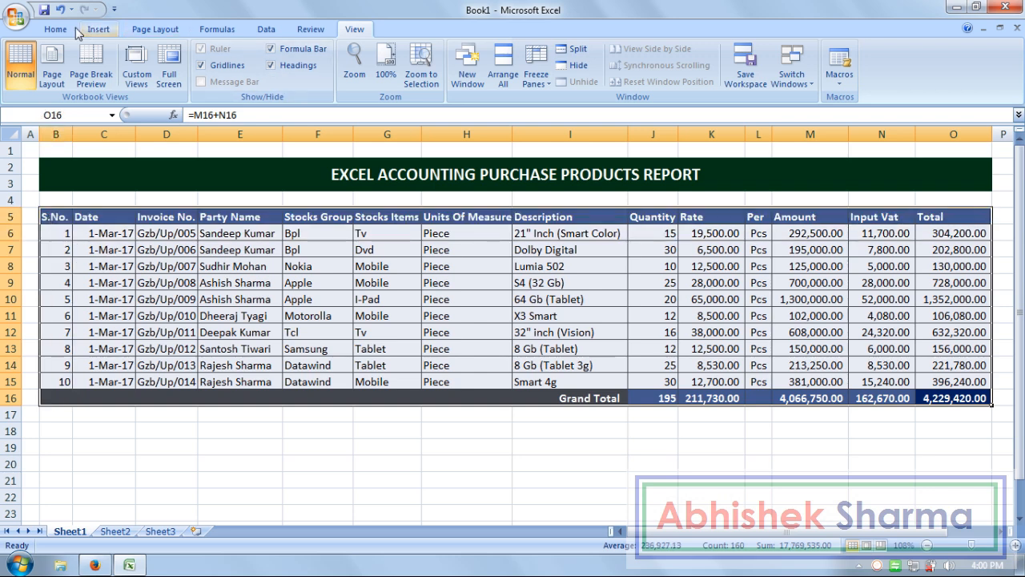
left_click(55, 29)
left_click(297, 76)
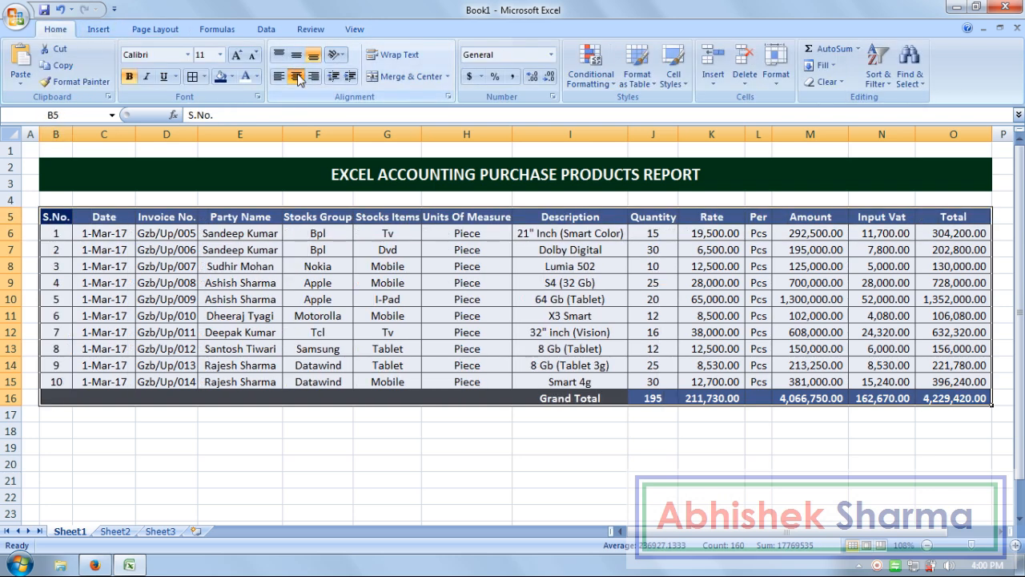
left_click(570, 461)
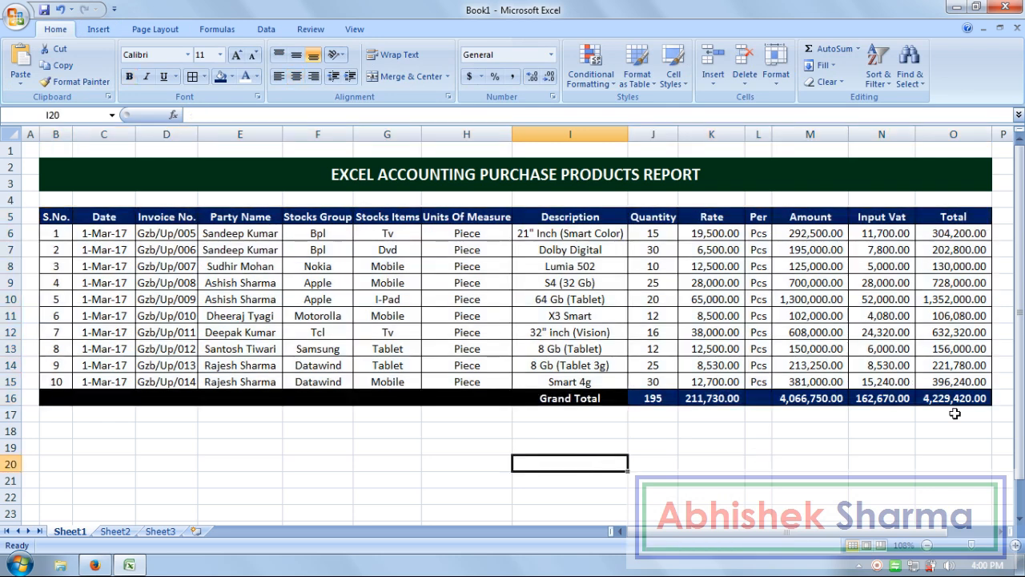
left_click(969, 441)
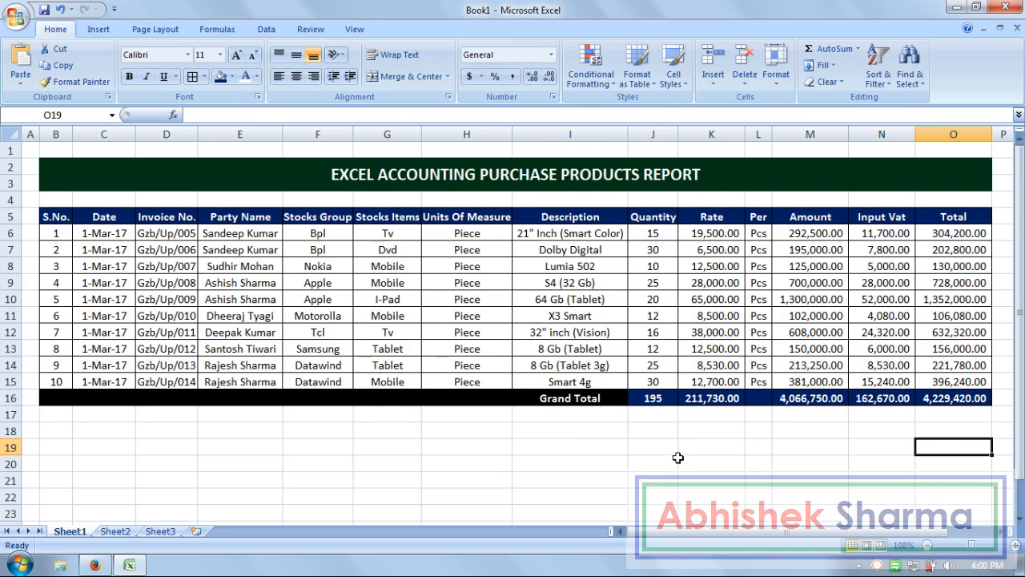
left_click(714, 449)
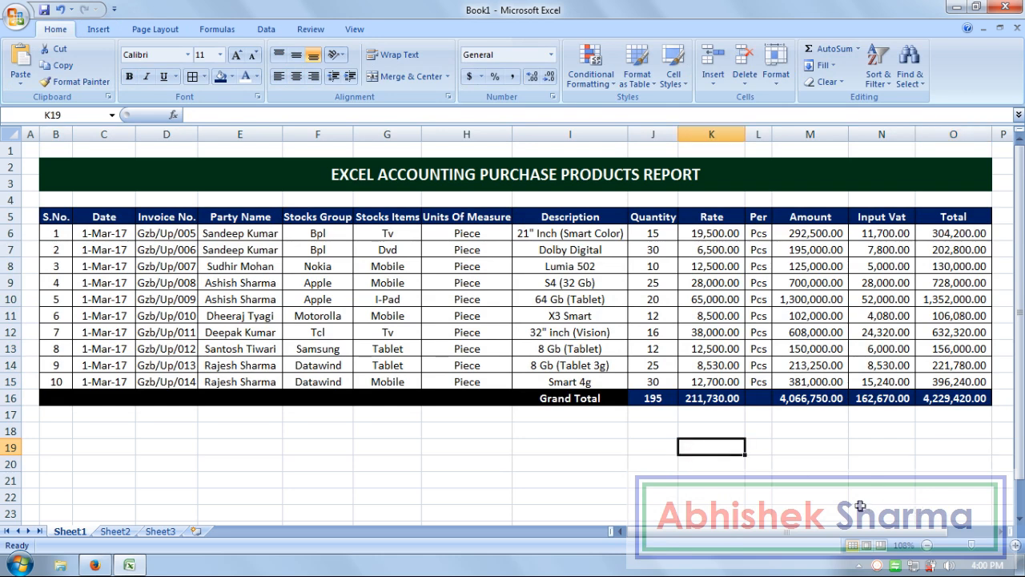